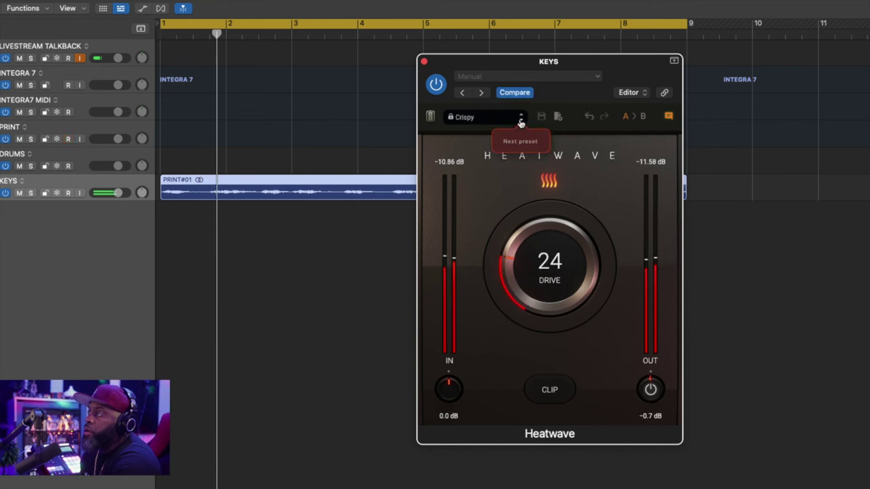
Step: Audition the Heatwave presets on the KEYS track, from Crispy through Hot Clipper, Lo-Fi Beat, Mid Presence, Mild Clipper and Retro-Phat
left_click(521, 121)
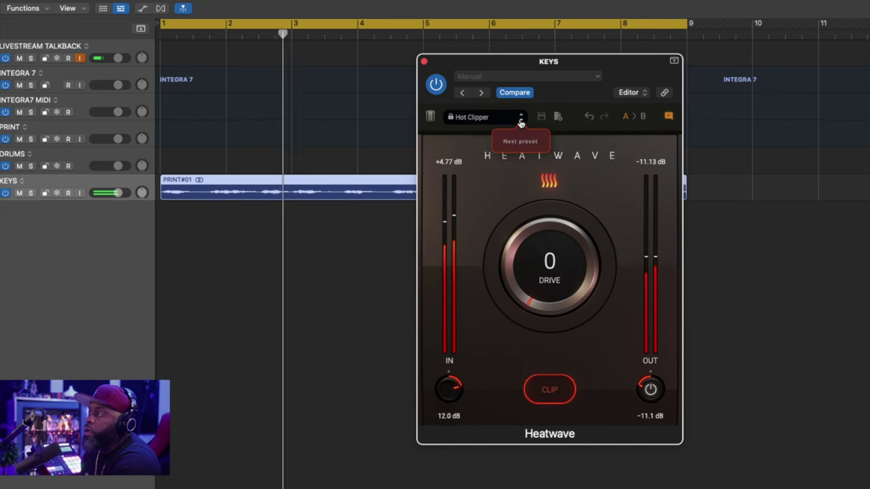
left_click(520, 121)
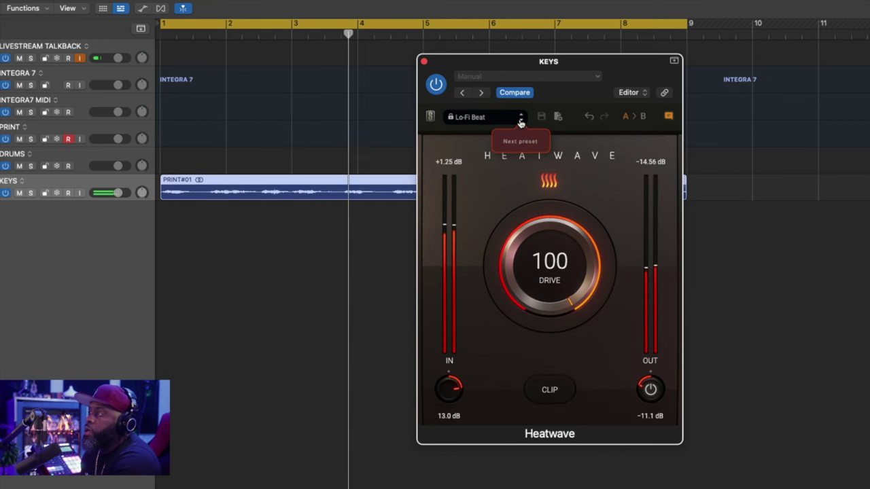
left_click(520, 121)
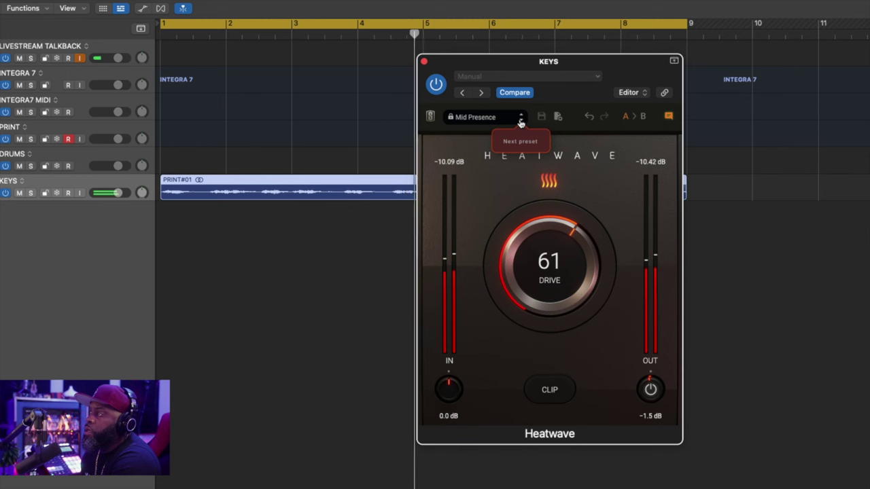
left_click(521, 121)
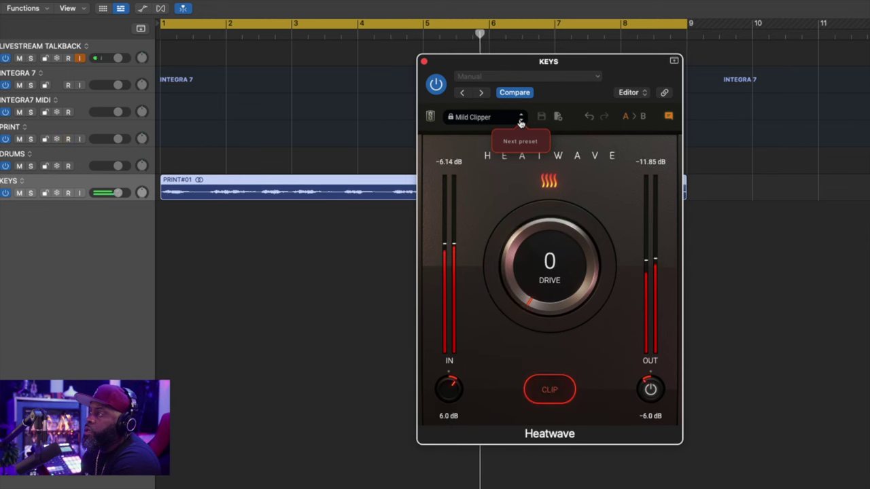
left_click(521, 121)
left_click(520, 121)
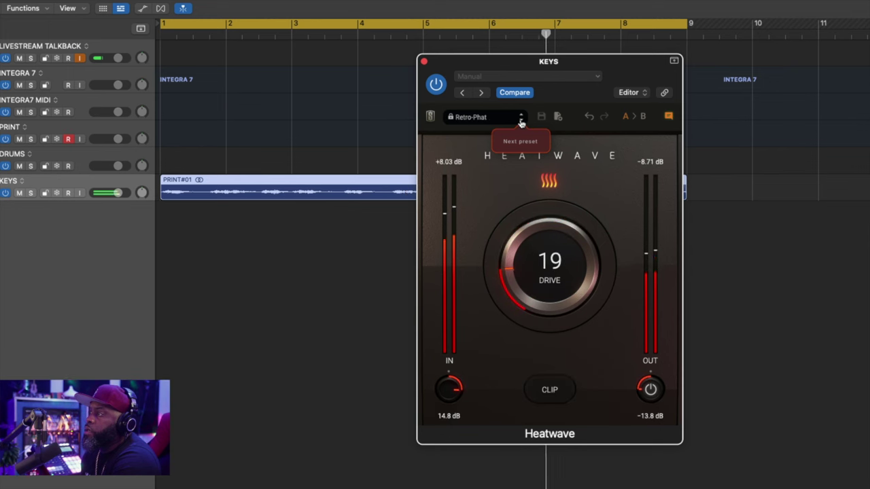
left_click(520, 122)
left_click(520, 121)
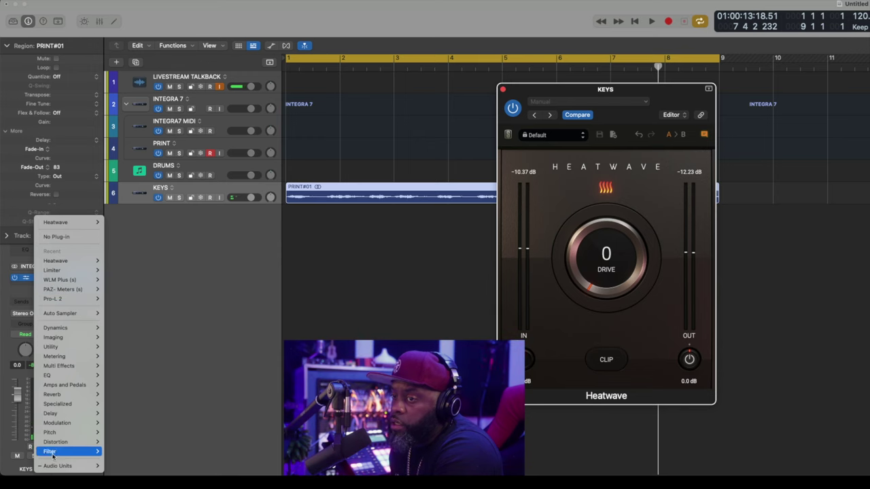
Step: Replace Heatwave on the KEYS track with Slate Digital's Murda Melodies and compare its Dark and Low preset against bypass during playback
mouse_move(58, 466)
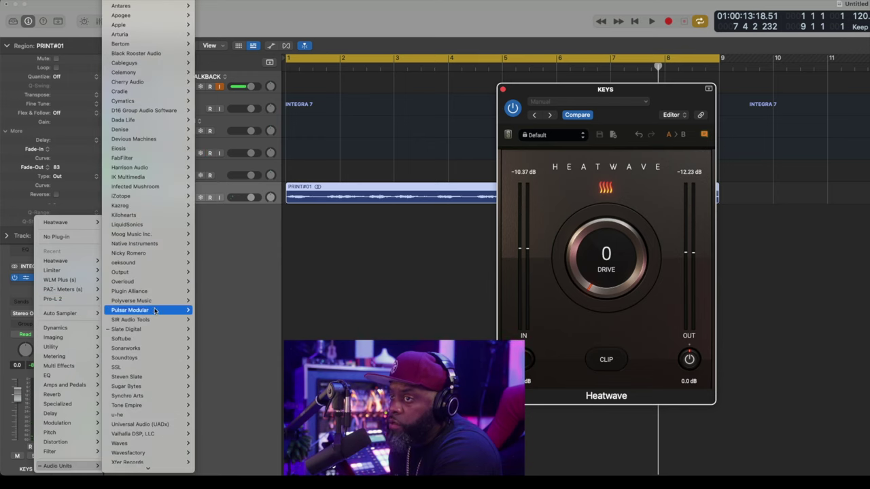
mouse_move(156, 330)
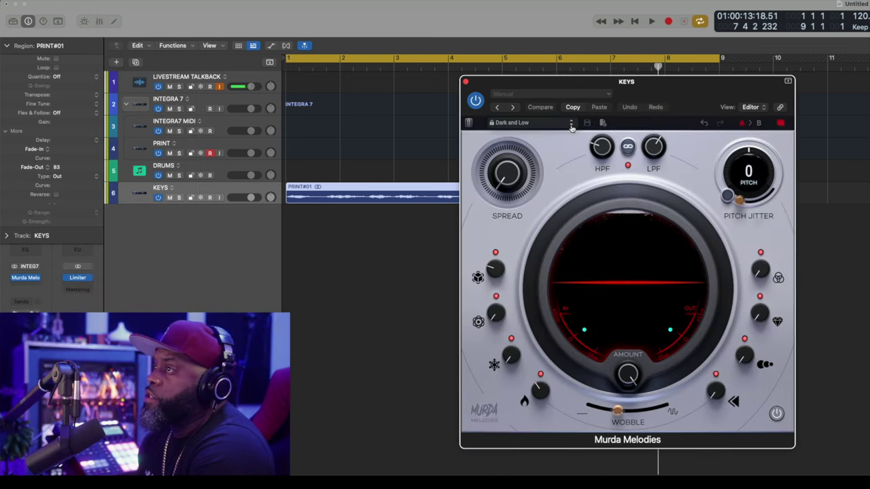
key("space")
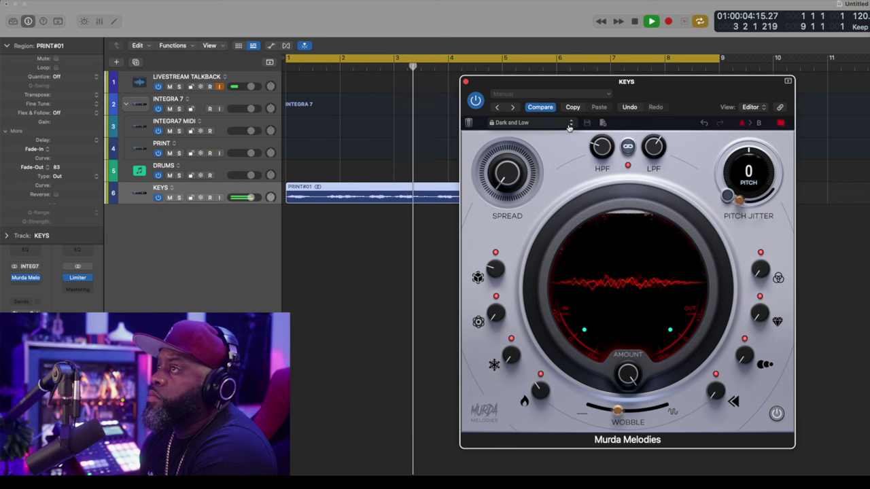
left_click(475, 101)
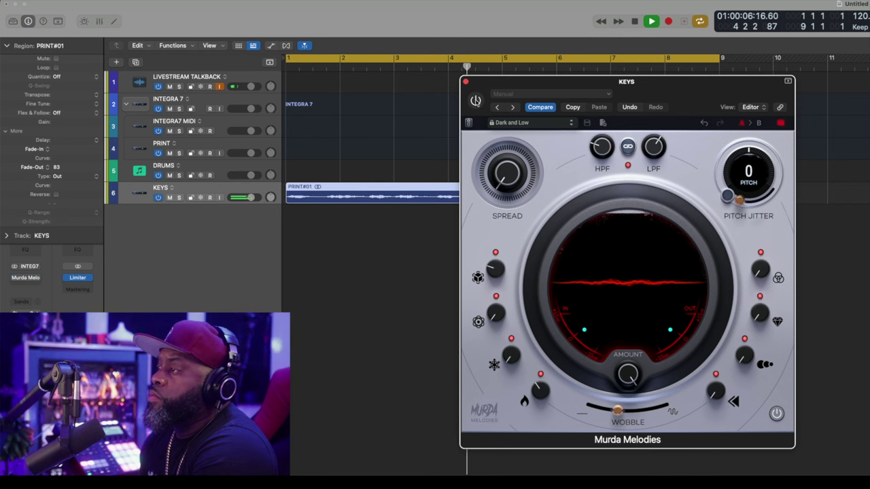
left_click(475, 100)
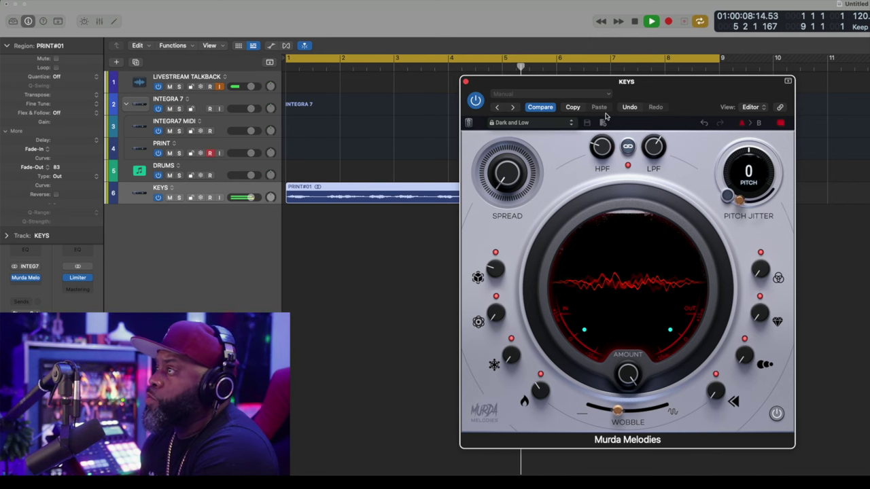
Step: Audition the Murda Melodies presets from Deep Wave through Graham Bell, Lofi Echo and Old Telephone to Rewind
left_click(571, 125)
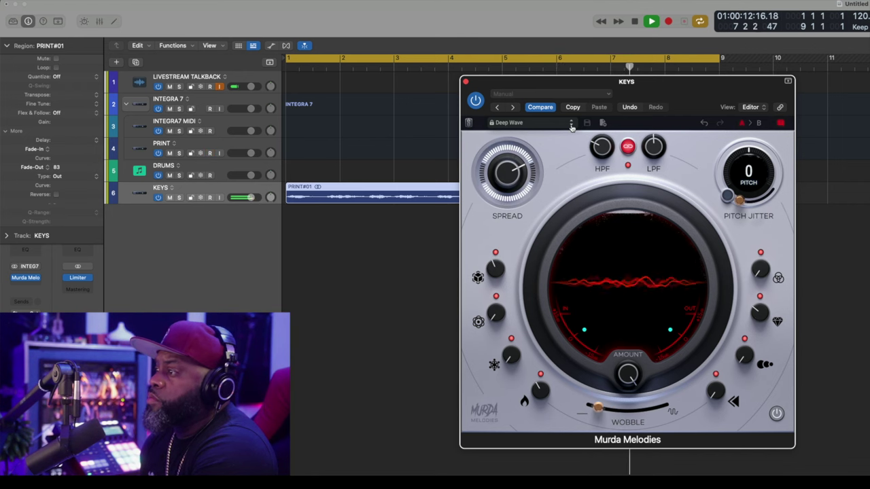
left_click(571, 125)
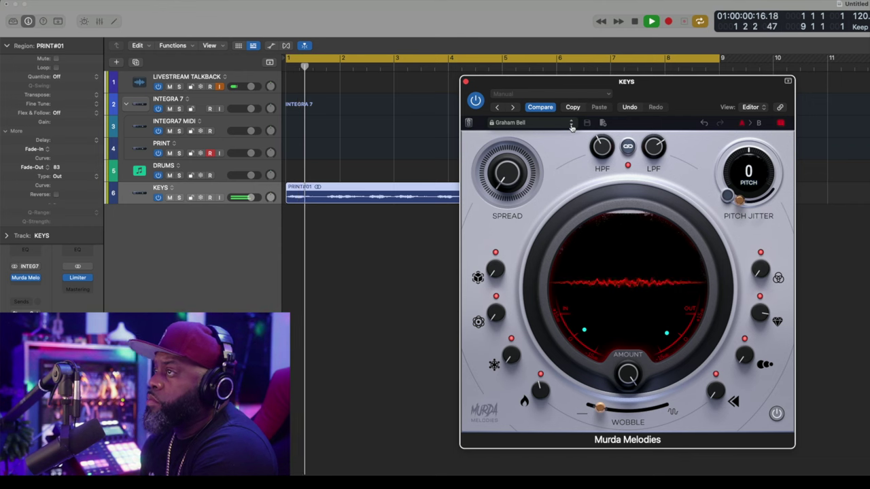
left_click(571, 126)
left_click(571, 126)
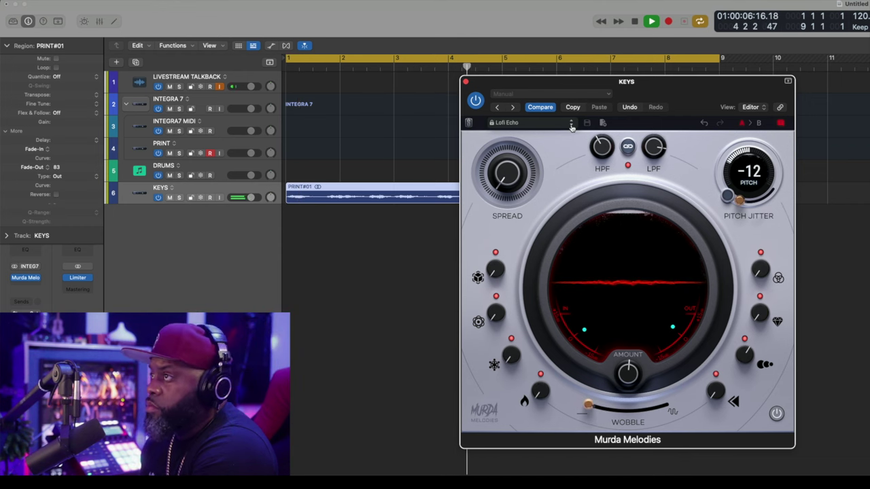
left_click(571, 126)
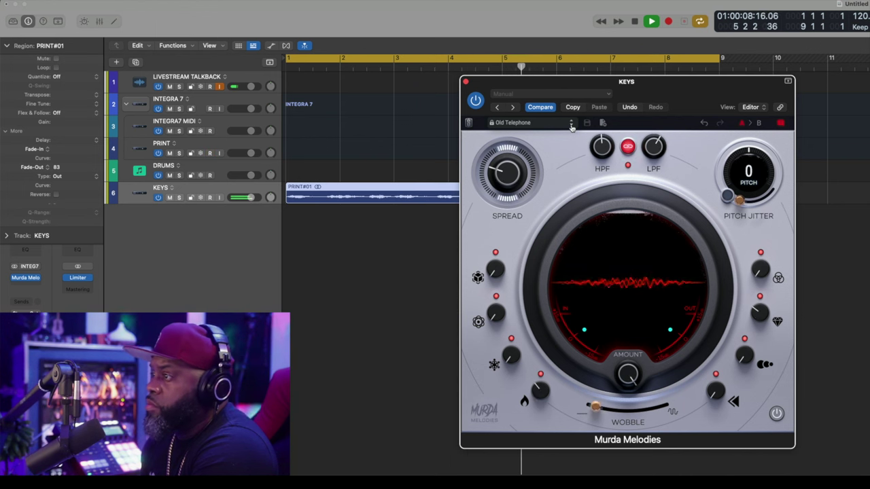
left_click(571, 126)
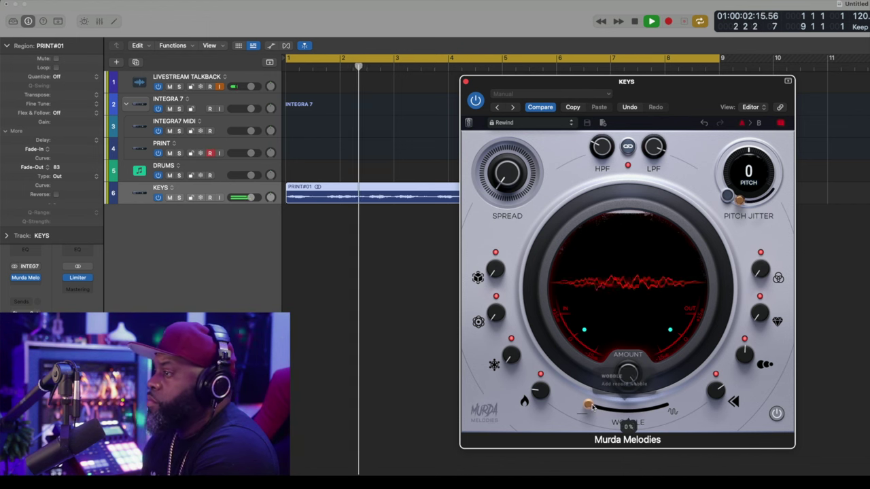
Step: Adjust the Rewind preset with Wobble at 0%, Spread at 49% and Reverse reduced to 40%
mouse_move(589, 406)
left_mouse_down()
mouse_move(632, 411)
mouse_move(577, 403)
left_mouse_up()
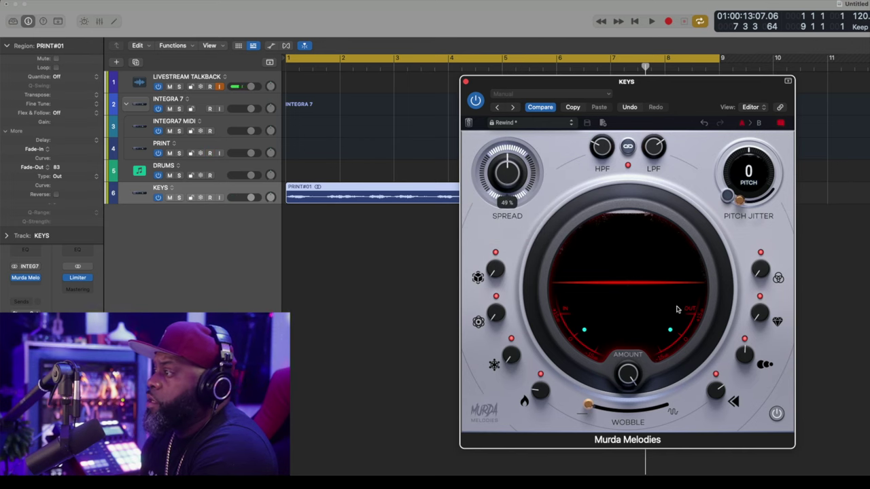
mouse_move(715, 397)
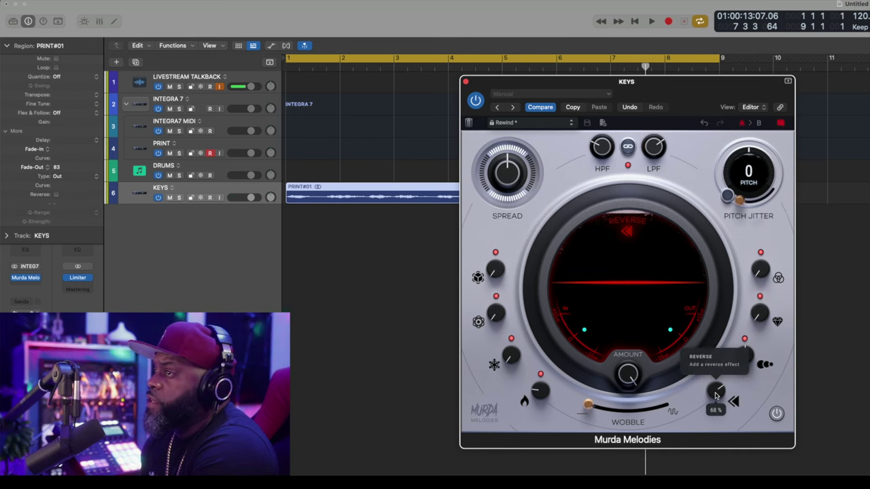
left_click_drag(716, 398, 704, 474)
key("space")
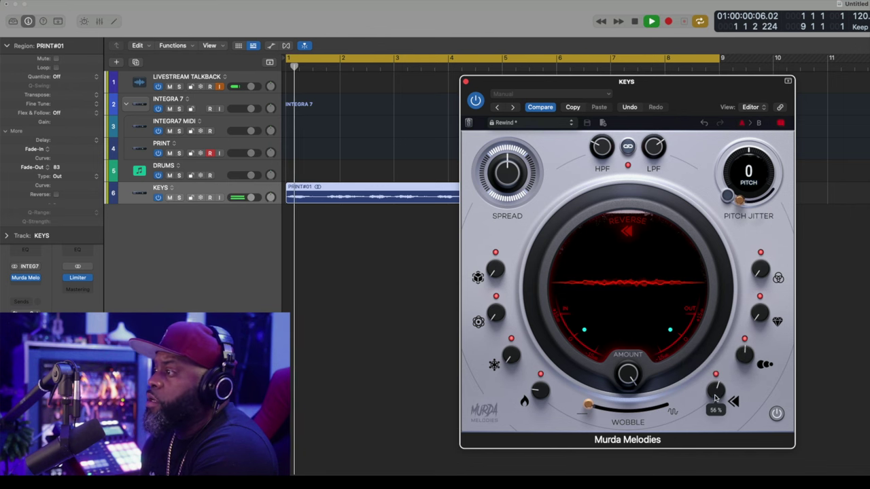
left_click_drag(702, 462, 692, 405)
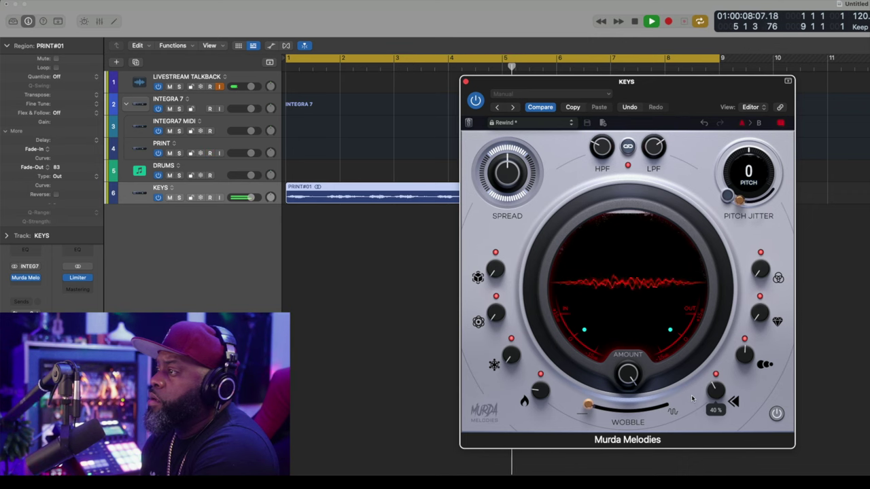
Step: Reposition the Murda Melodies window and reduce the Rewind preset's Reverse effect to about 19% while listening
left_click_drag(677, 100, 654, 76)
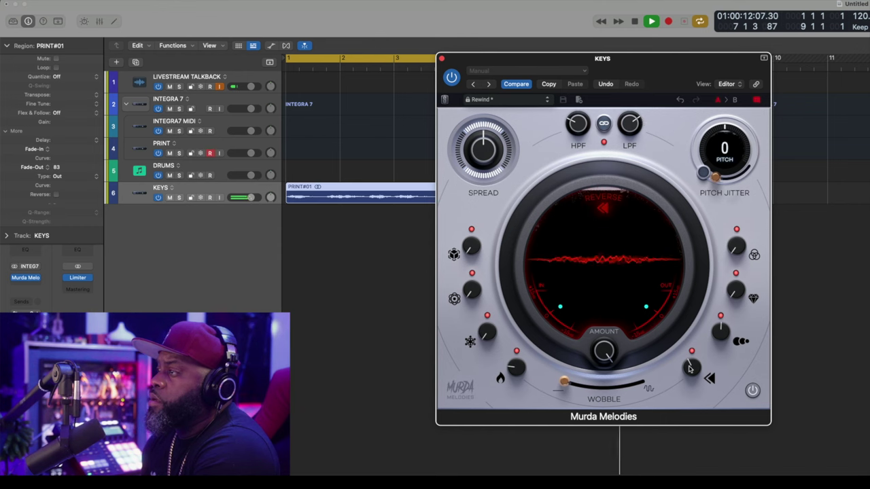
mouse_move(690, 367)
left_click_drag(688, 365, 676, 350)
left_click_drag(676, 426, 676, 427)
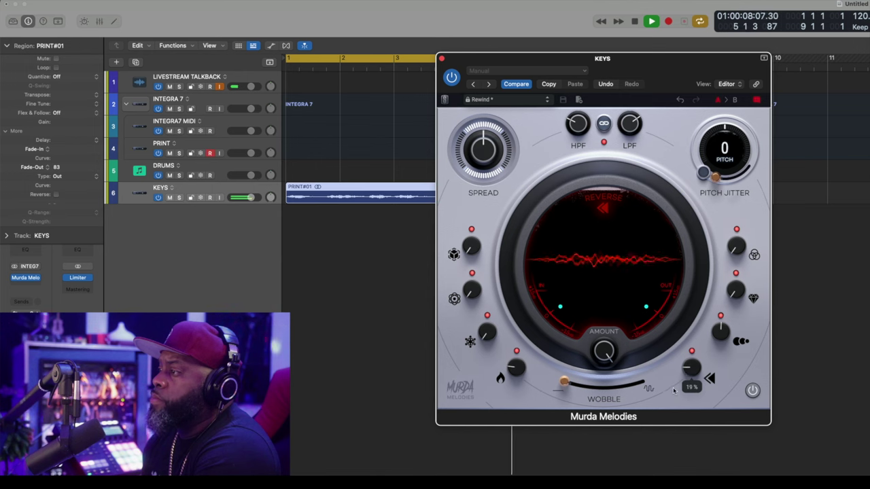
left_click_drag(671, 376, 670, 364)
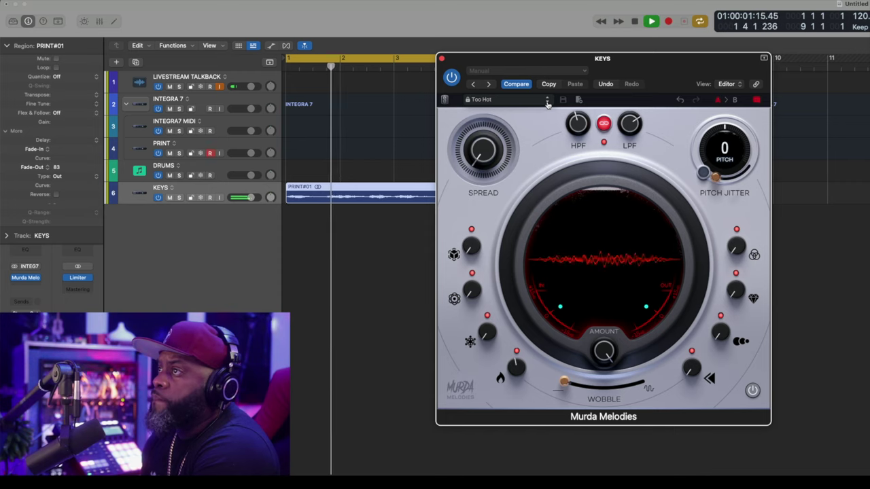
Step: Step through the Murda Melodies presets from Too Hot via Zapped, Crunchy Downshift and Floating, and load Hi Harmonizer
left_click(547, 103)
left_click(547, 102)
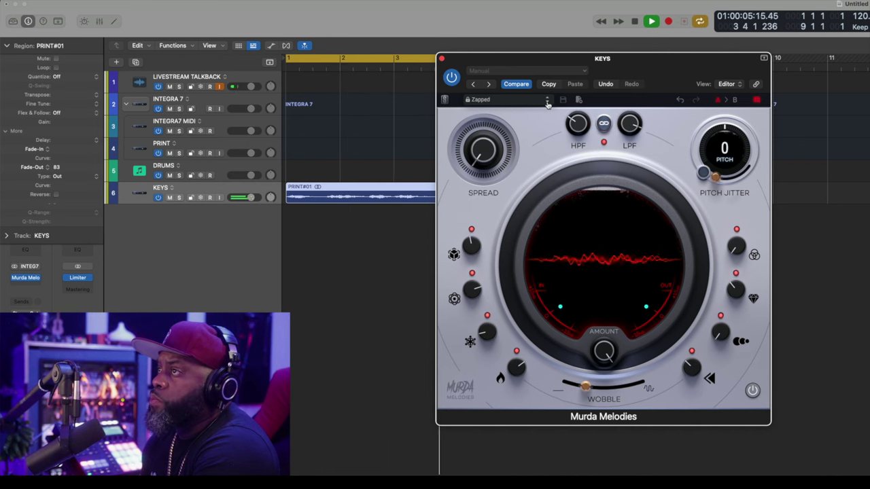
left_click(547, 103)
left_click(546, 103)
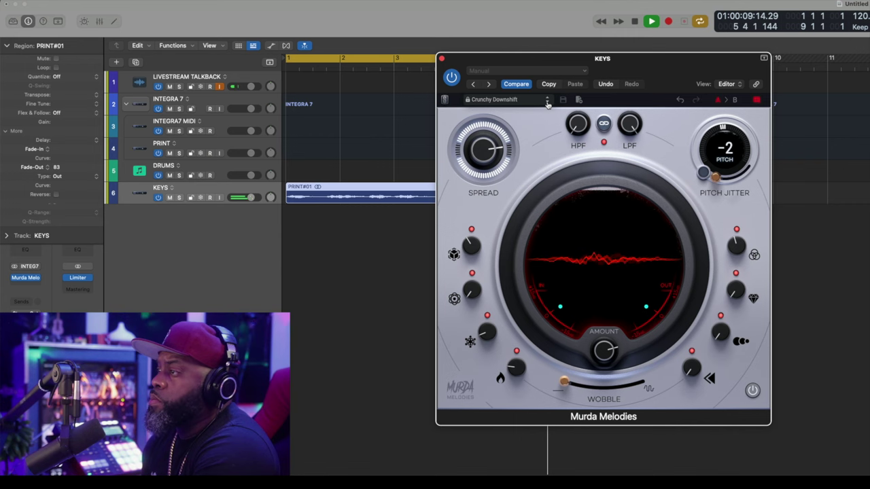
left_click(547, 102)
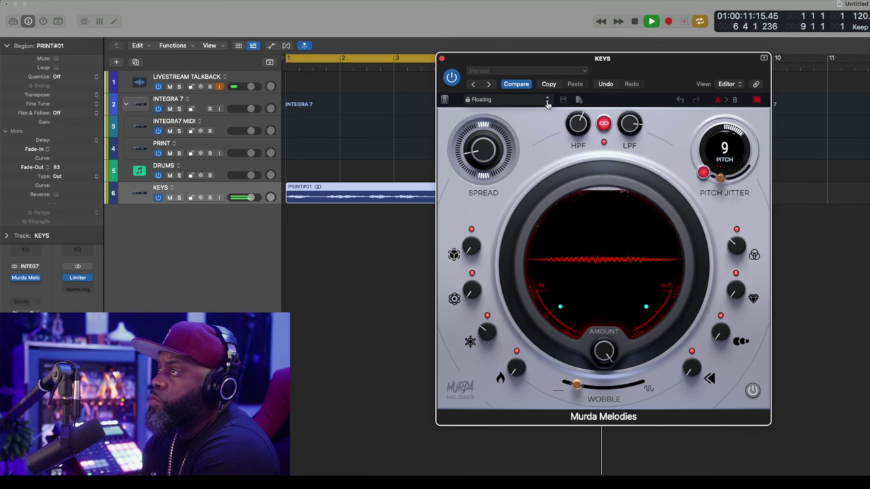
left_click(547, 102)
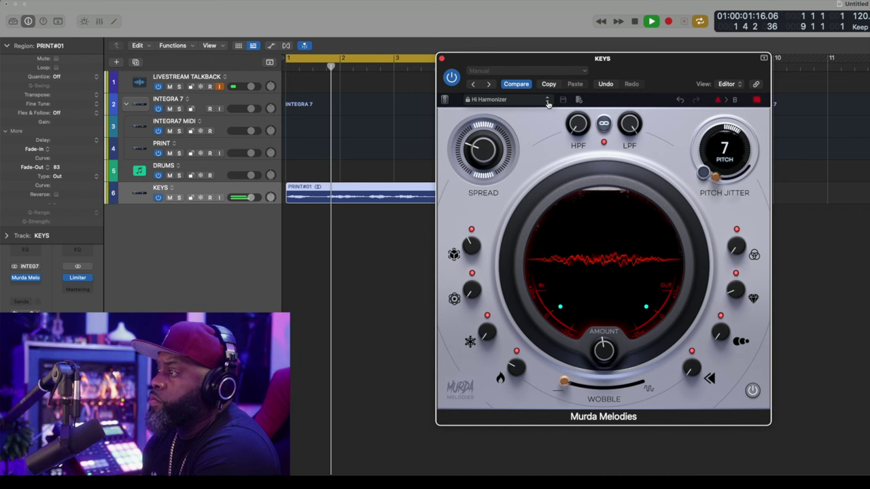
Step: Raise the Reverse effect on the Hi Harmonizer preset and set the low-pass filter to 1.33 kHz
left_click_drag(691, 369, 670, 247)
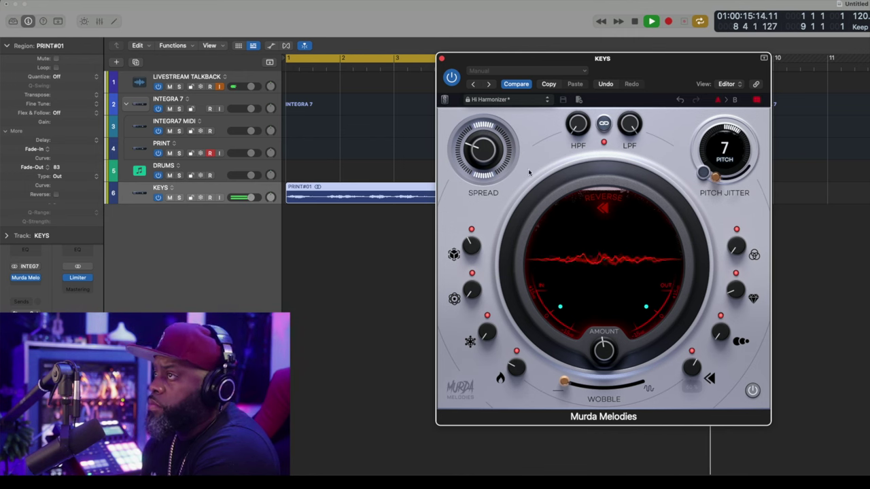
key("space")
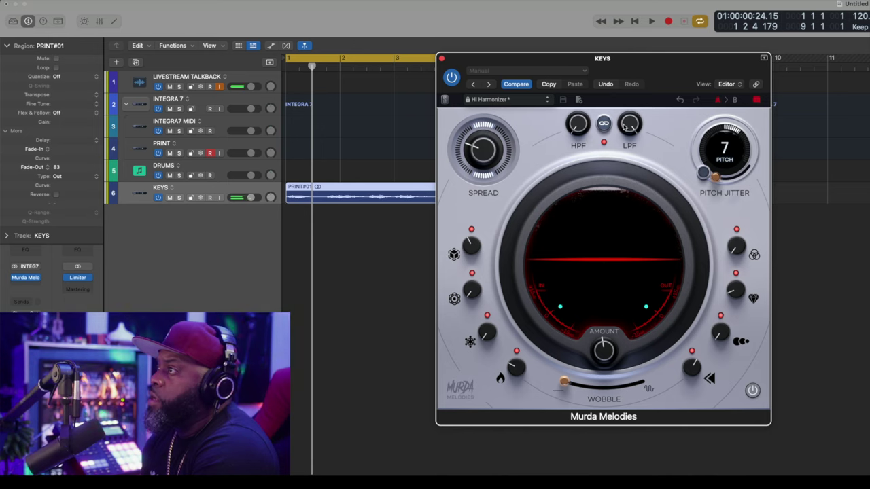
mouse_move(629, 125)
left_click_drag(630, 124, 607, 182)
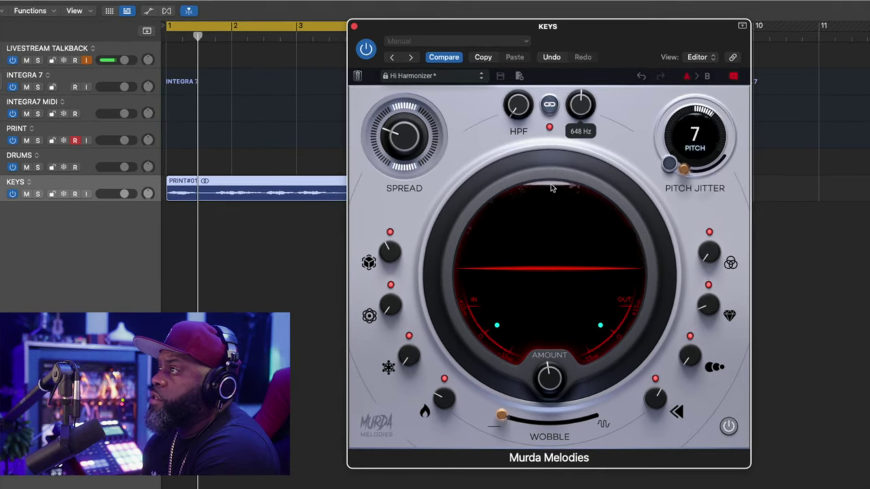
scroll(576, 102, "up", 1)
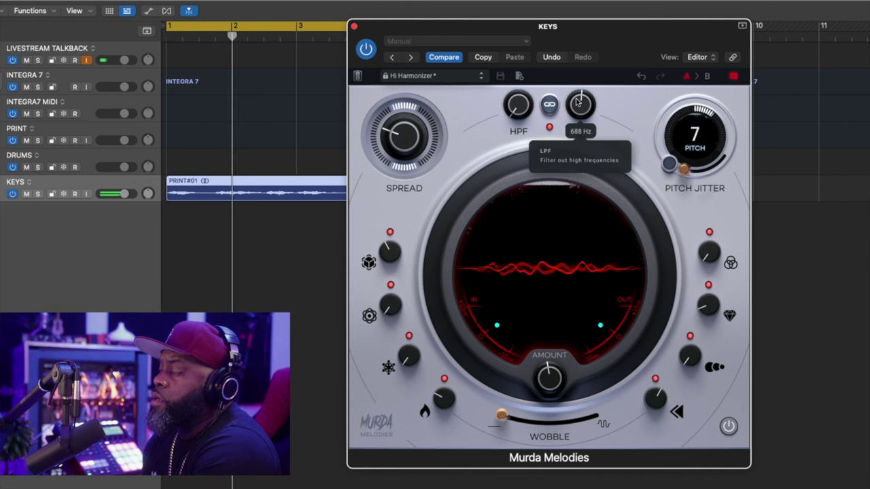
left_click_drag(576, 102, 574, 78)
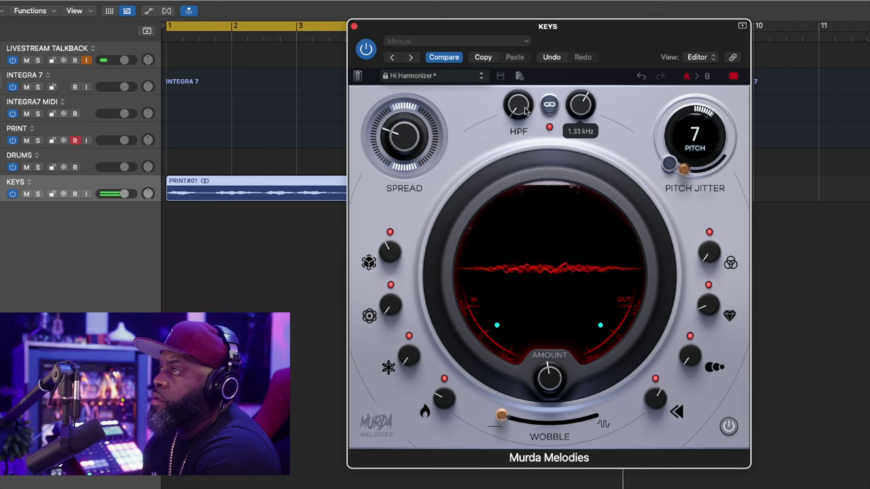
Step: Set the high-pass filter to 150 Hz and bypass Murda Melodies during playback to hear the dry keys
mouse_move(523, 112)
key("space")
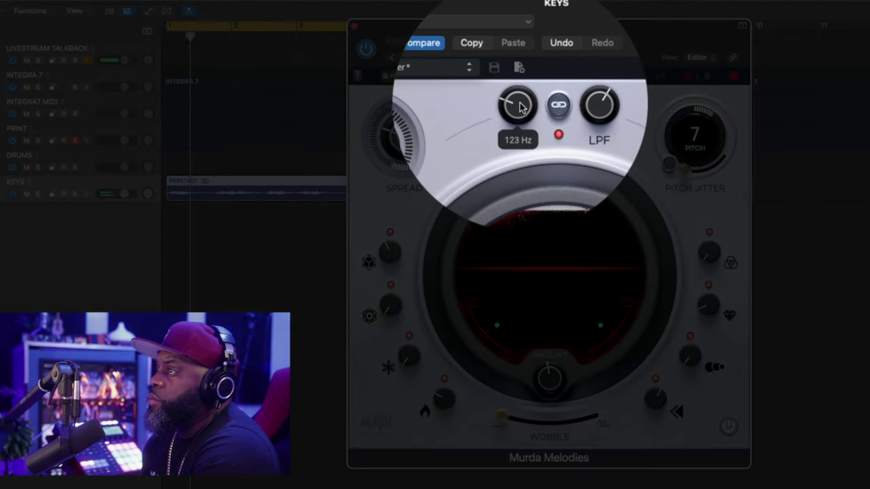
left_click_drag(520, 107, 521, 102)
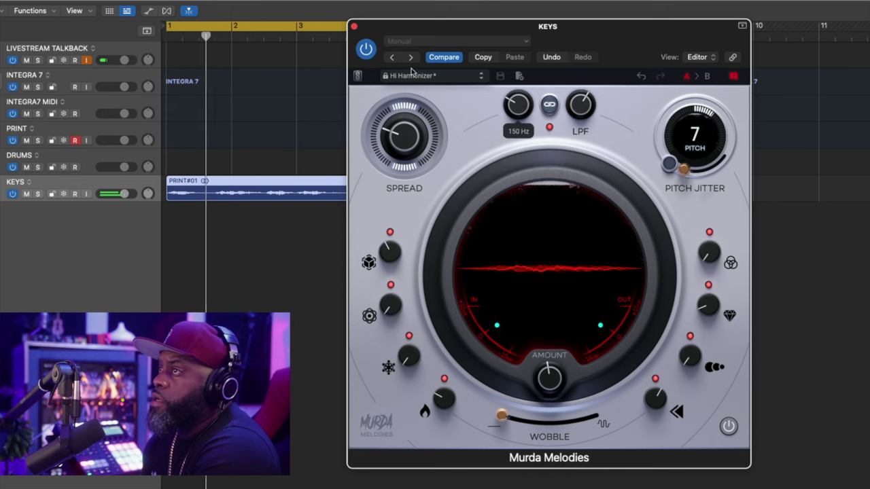
left_click(367, 49)
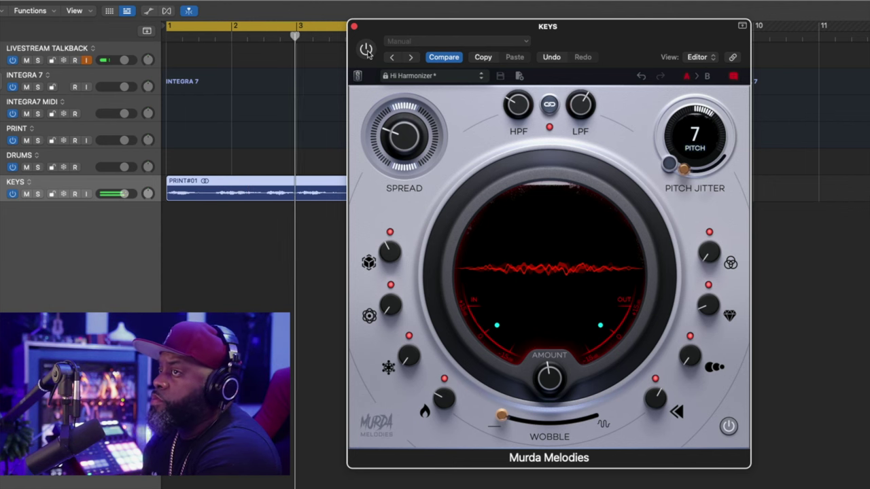
Step: Re-enable Murda Melodies and blend in moderate amounts of the Motion modulation and Ice reverb effects
left_click(367, 50)
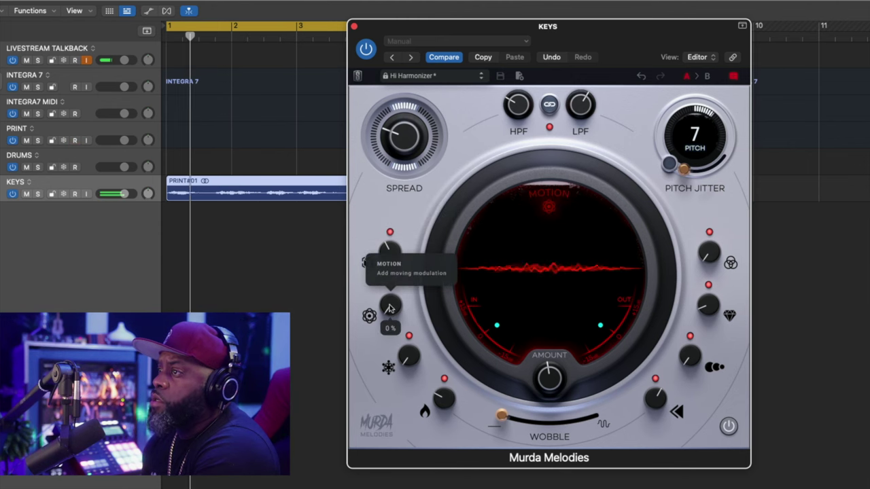
left_click_drag(381, 258, 375, 181)
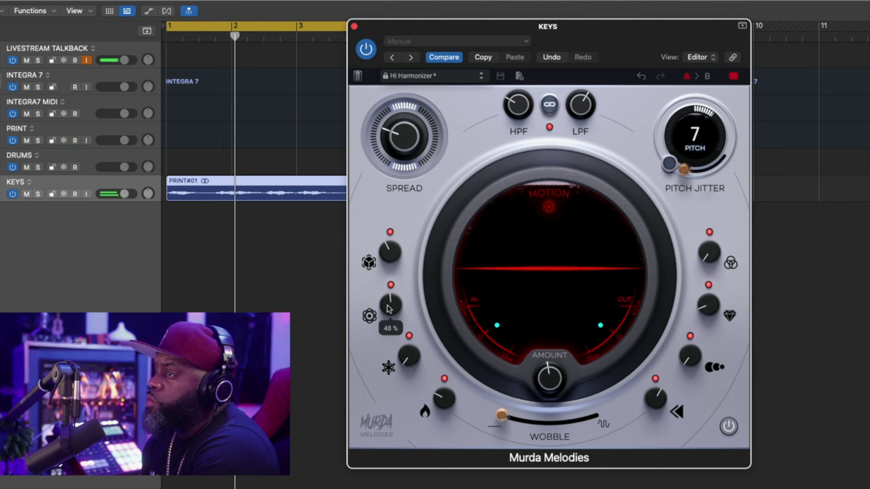
left_click_drag(388, 309, 366, 326)
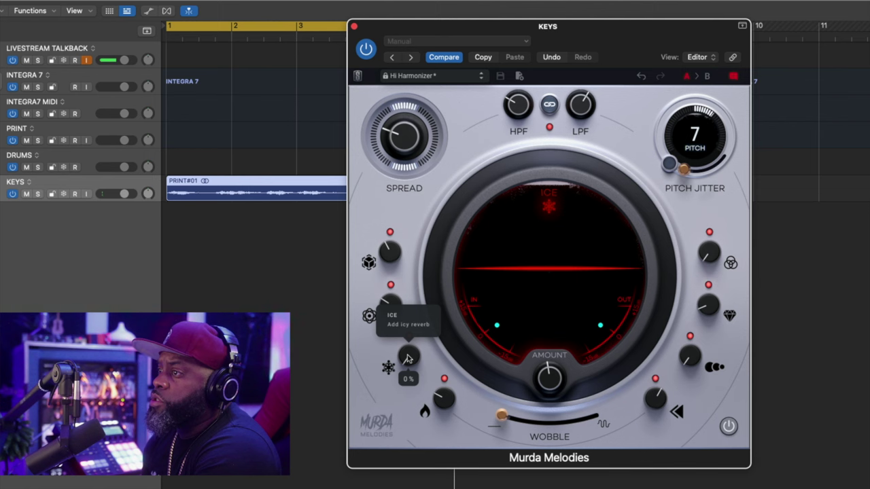
key("space")
left_click_drag(408, 359, 409, 340)
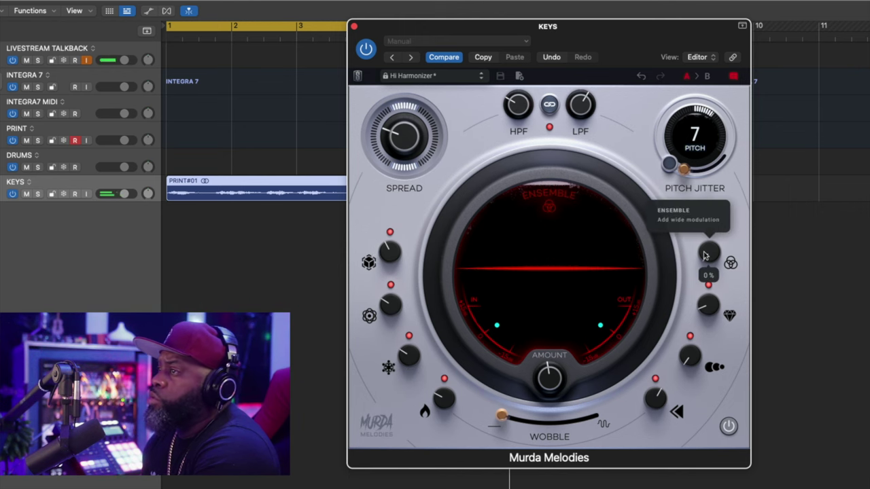
Step: Audition the Ensemble effect up to 82% and Rhythm up to 100%, pulling each back to a lower level
left_click_drag(704, 254, 708, 169)
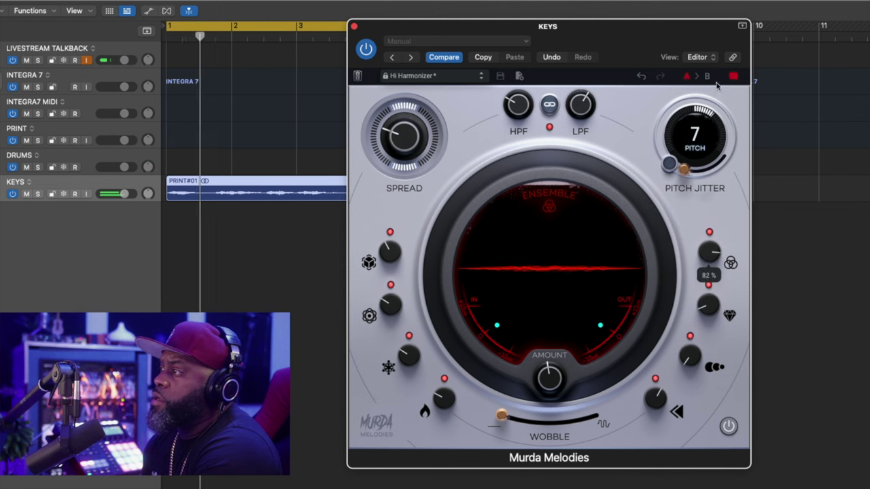
left_click_drag(725, 65, 684, 168)
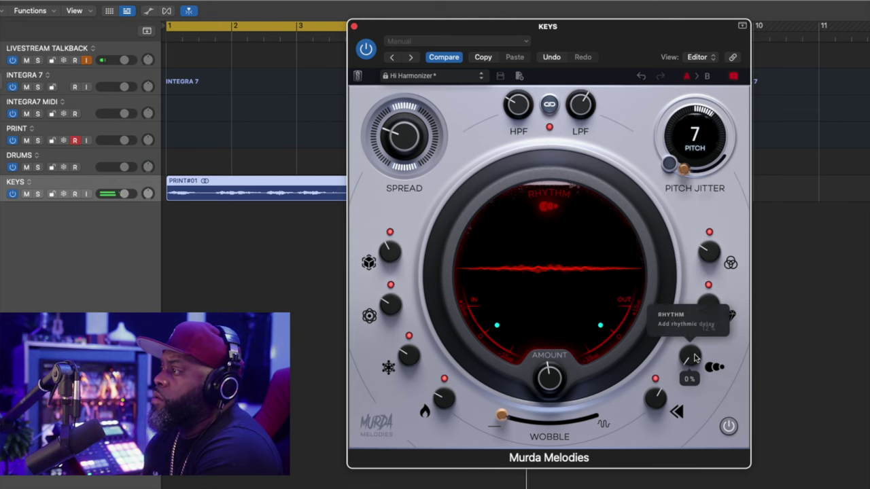
left_click_drag(695, 358, 714, 135)
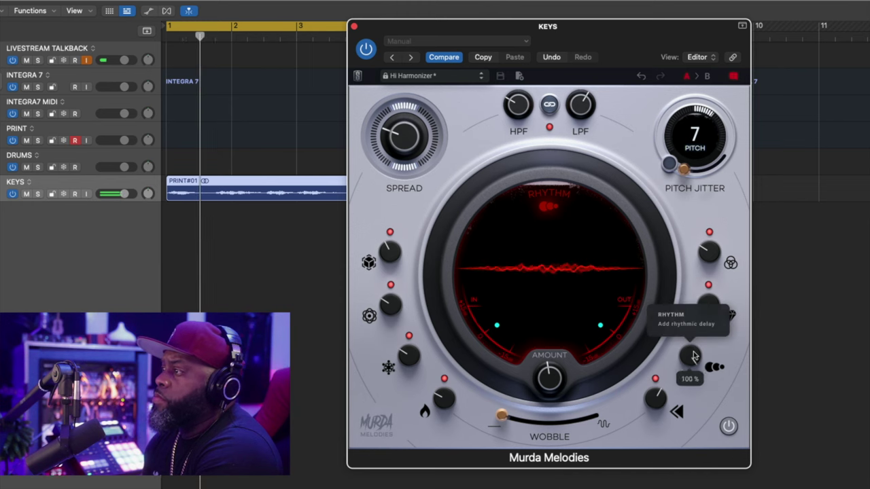
left_click_drag(695, 356, 658, 440)
key("space")
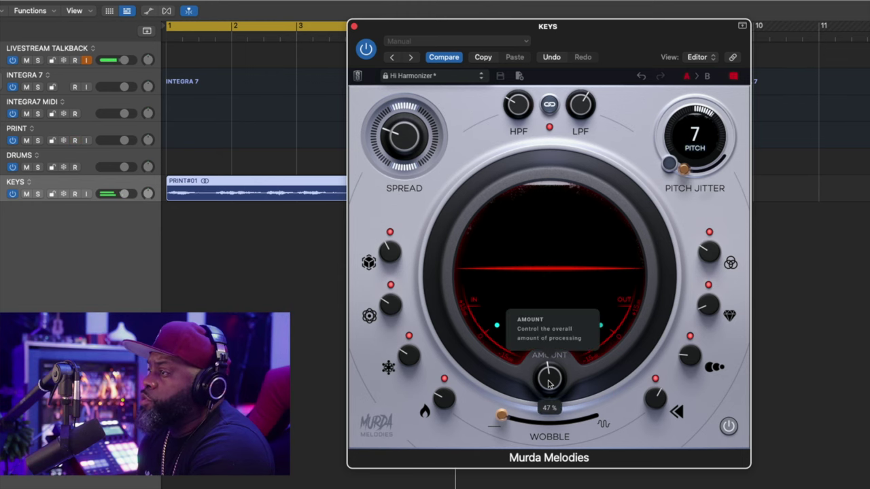
Step: Turn the overall Amount fully up and readjust the filters, with the low-pass filter at about 659 Hz and the high-pass filter raised
left_click_drag(549, 382, 571, 155)
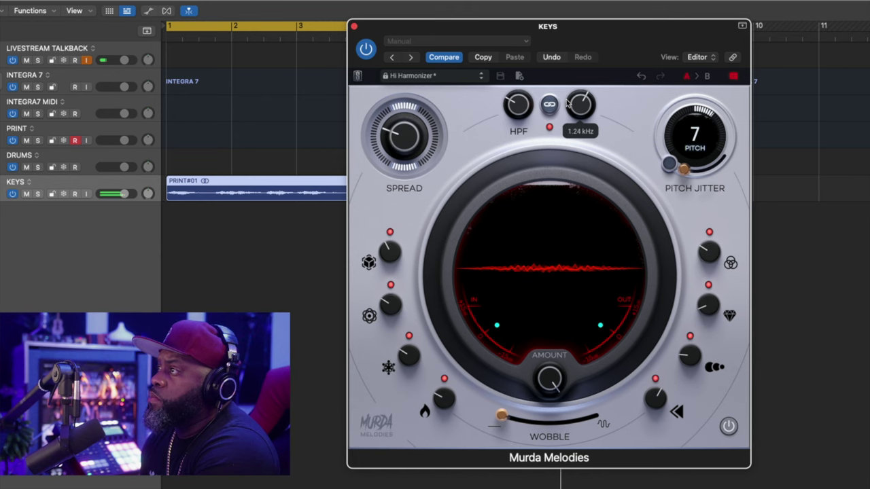
left_click_drag(567, 102, 563, 135)
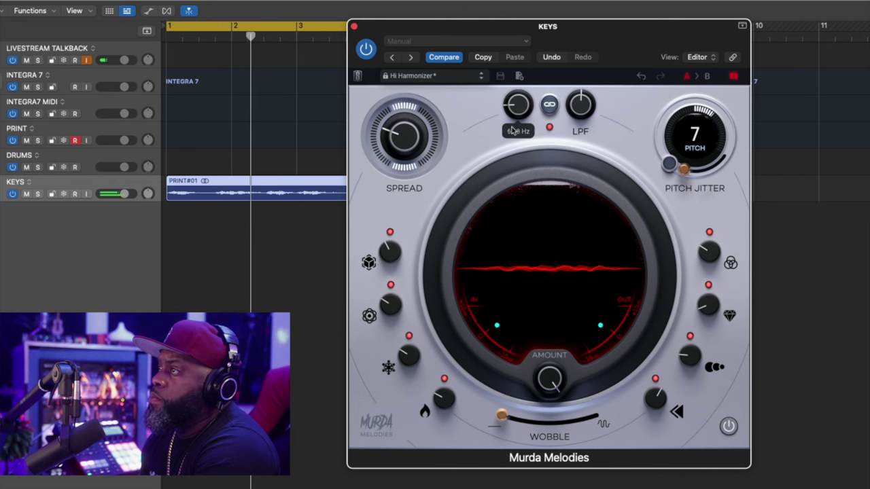
left_click_drag(513, 131, 507, 81)
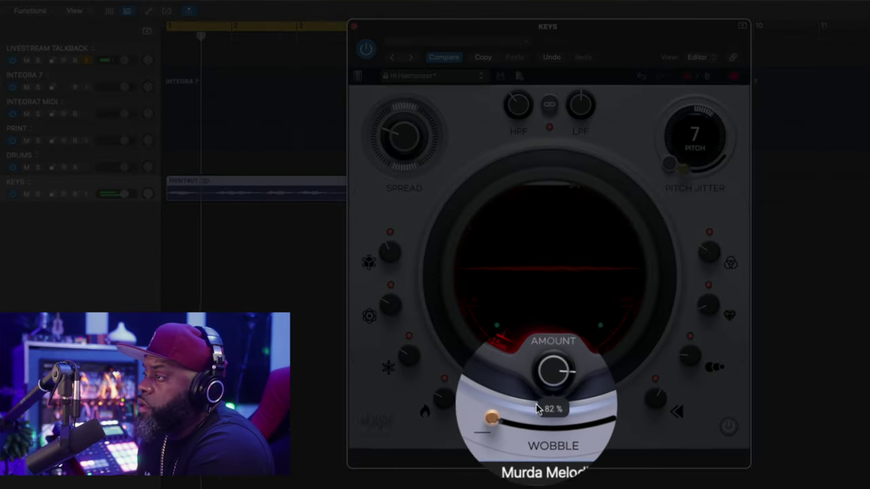
Step: Sweep the overall Amount down to 36% during playback and bring it back up to 50%
left_click_drag(549, 379, 525, 440)
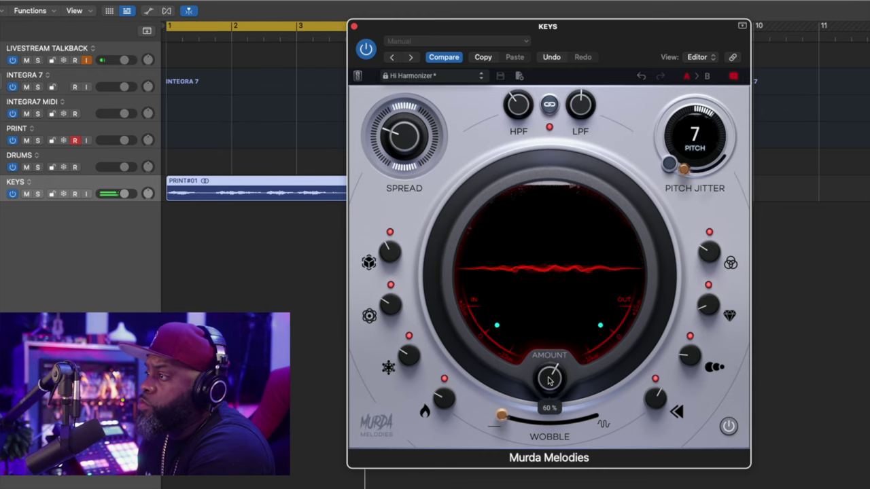
left_click_drag(549, 380, 527, 483)
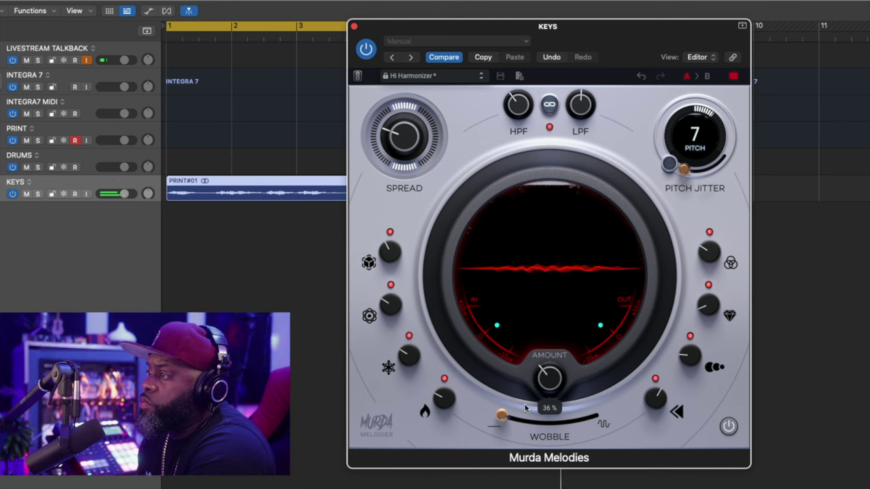
left_click_drag(524, 399, 525, 398)
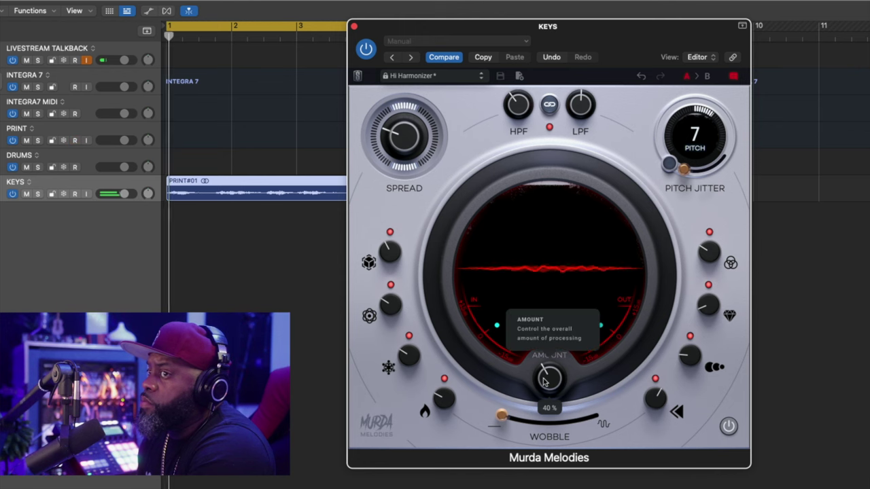
left_click_drag(544, 379, 519, 335)
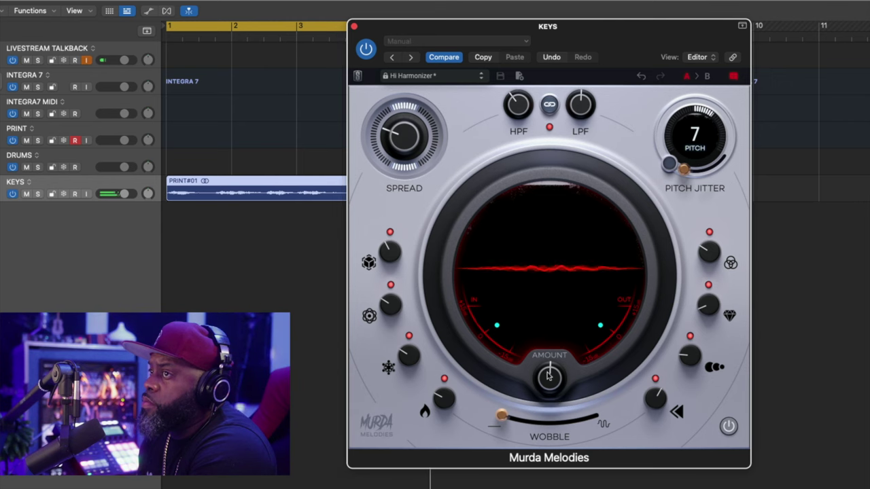
mouse_move(551, 376)
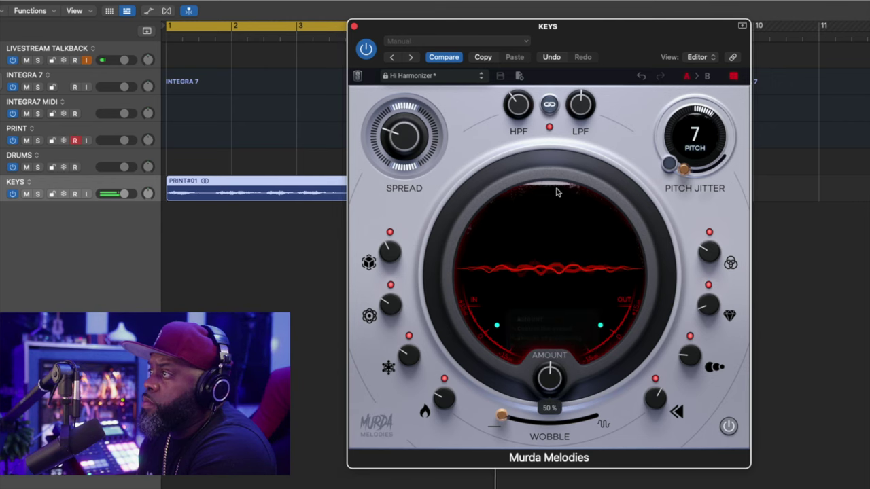
Step: Reduce the overall Amount to about 40% and widen the Spread to about 48%
mouse_move(580, 102)
left_mouse_down()
mouse_move(576, 84)
mouse_move(569, 120)
mouse_move(569, 103)
left_mouse_up()
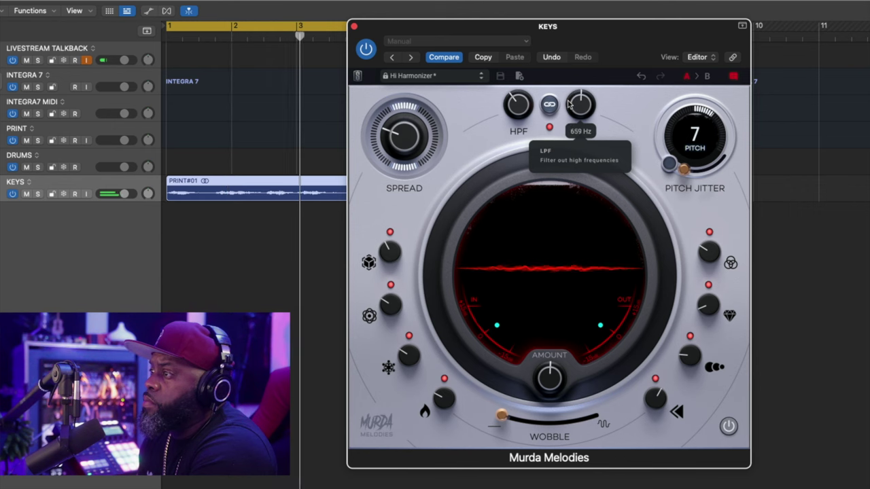
mouse_move(544, 365)
mouse_move(546, 368)
left_mouse_down()
mouse_move(546, 346)
mouse_move(534, 365)
left_mouse_up()
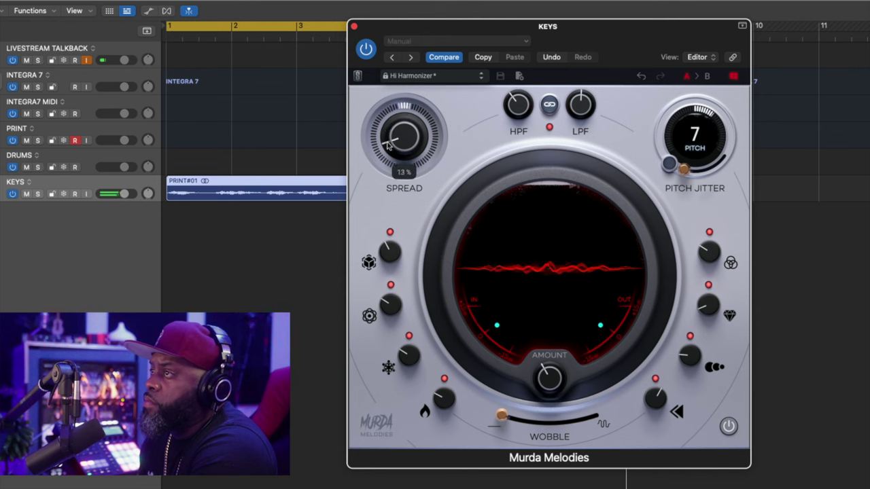
left_click_drag(387, 109, 388, 79)
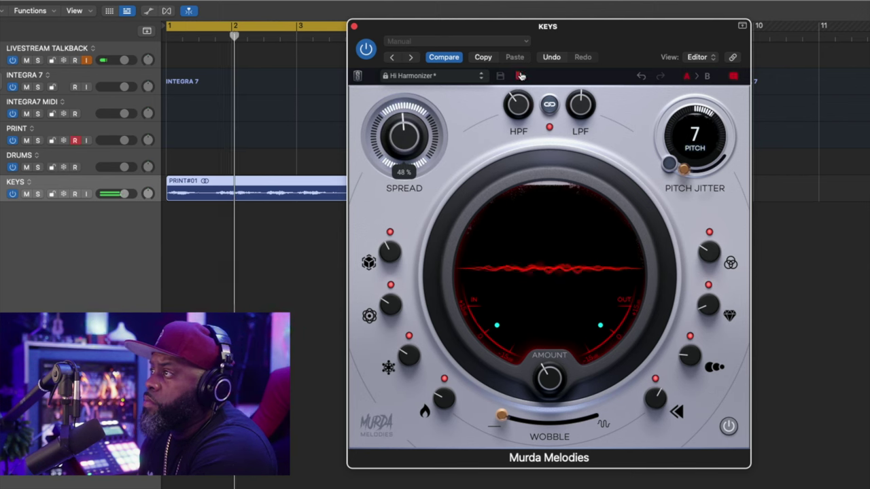
mouse_move(575, 106)
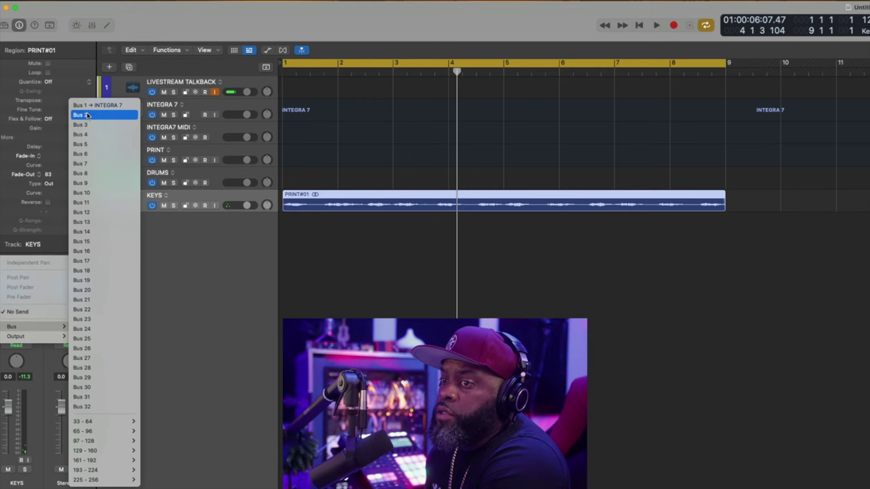
Step: Add a Bus 2 send on the KEYS track and name the new aux channel HALL
left_click(86, 115)
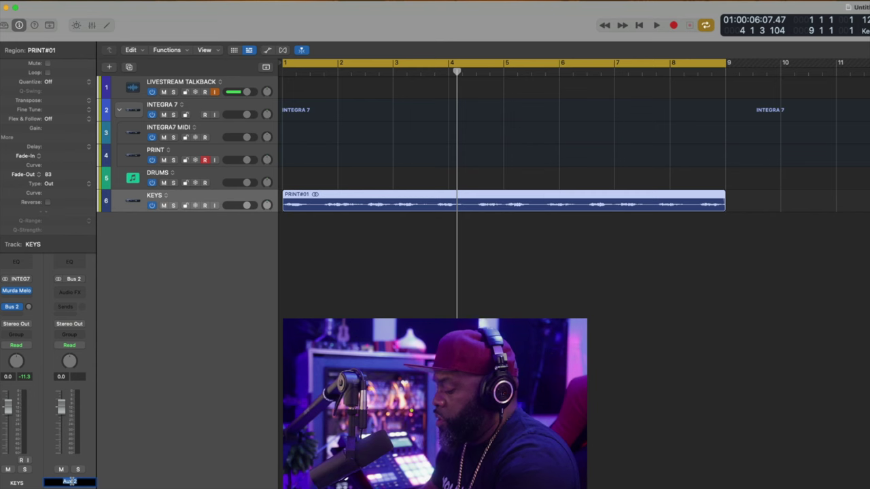
type("HALL")
key("Return")
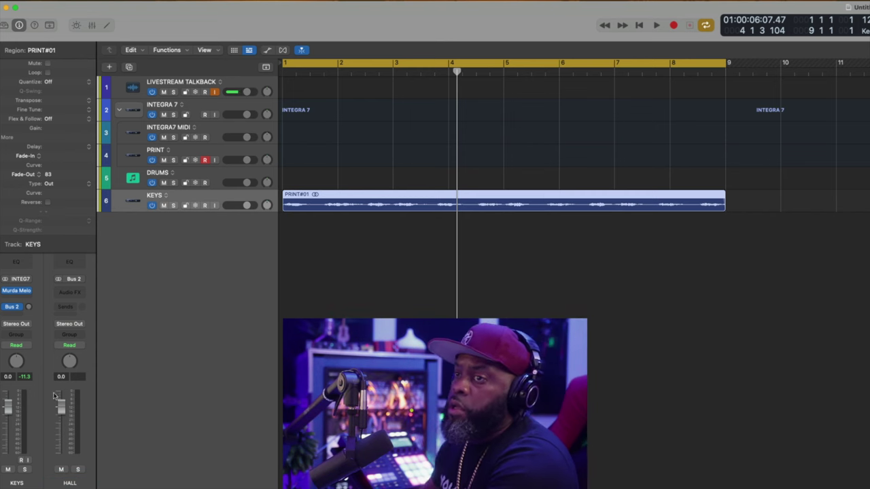
Step: Insert ValhallaVintageVerb on the HALL channel and reposition the plug-in window so its controls are accessible
left_click(1, 52)
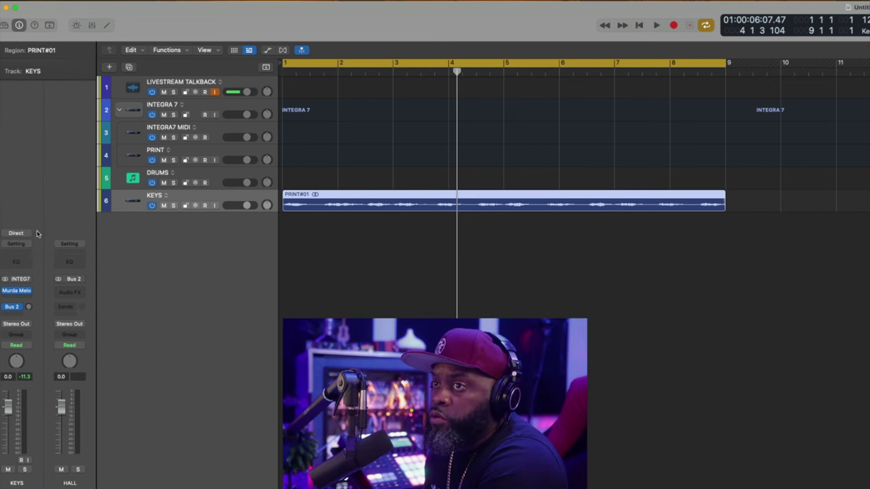
left_click(79, 292)
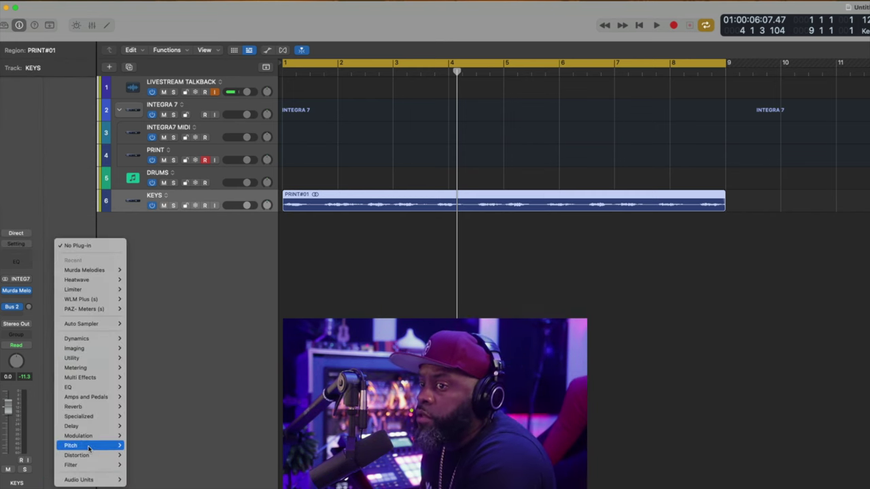
mouse_move(92, 481)
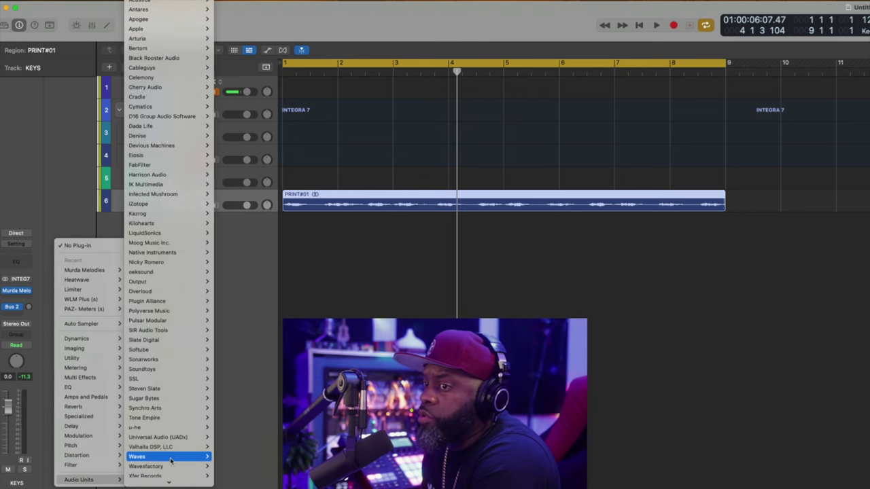
mouse_move(173, 468)
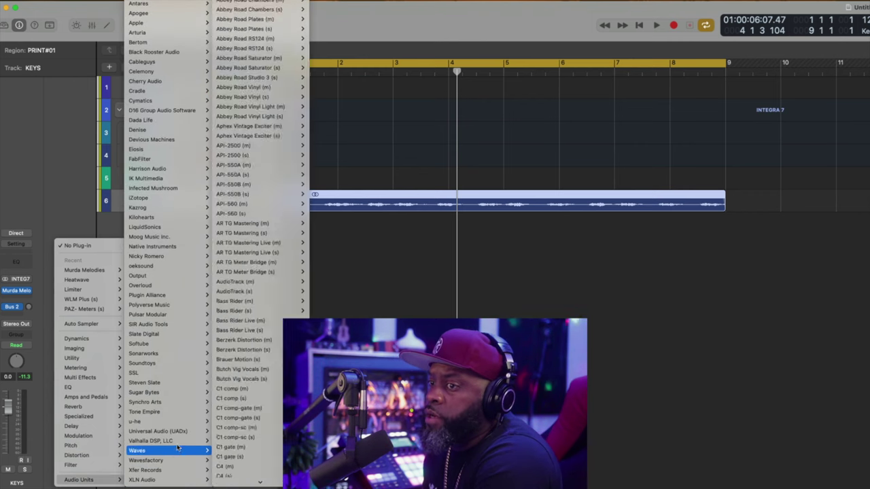
mouse_move(170, 440)
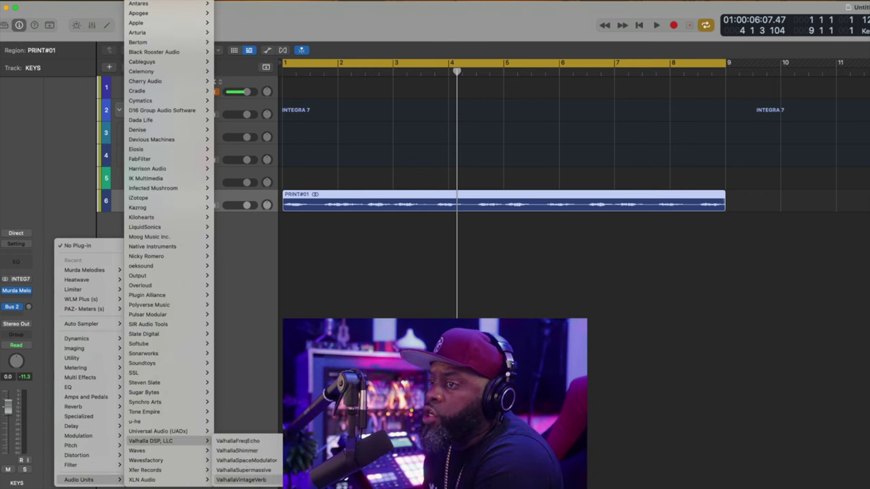
left_click(241, 480)
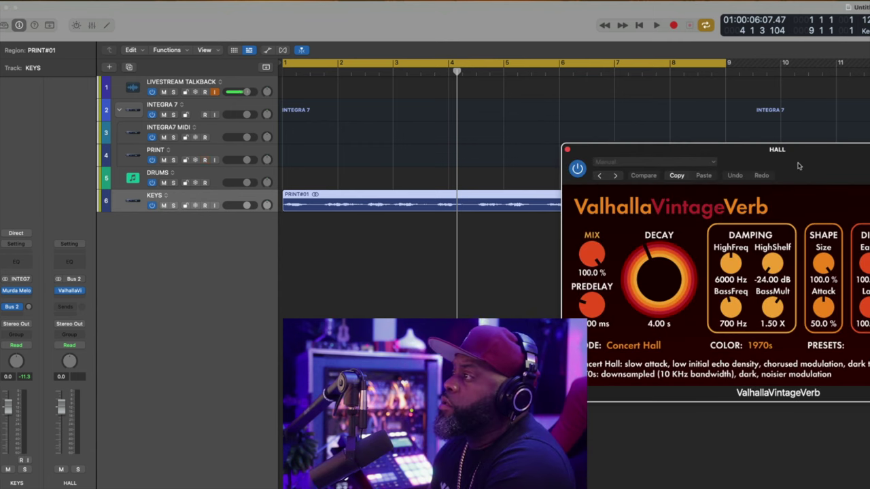
left_click_drag(797, 166, 620, 124)
Step: Raise the KEYS track's Bus 2 send during playback and toggle the reverb's bypass to compare the sound
key("space")
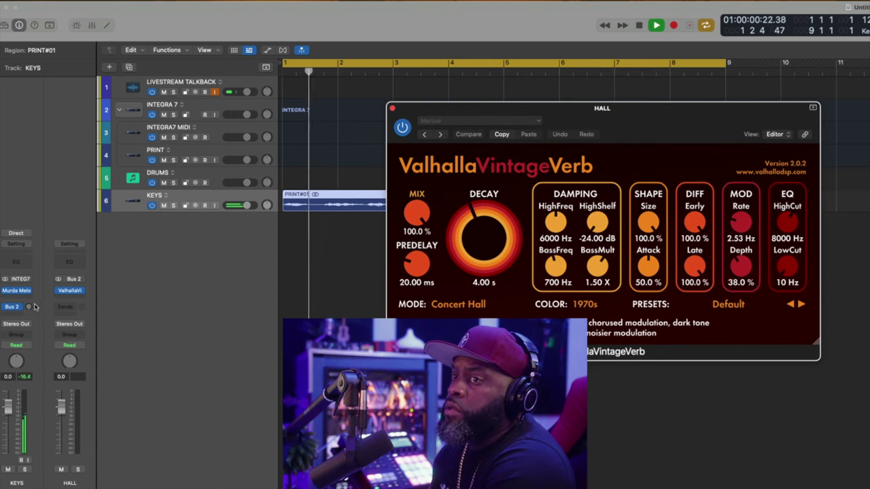
left_click_drag(28, 307, 14, 280)
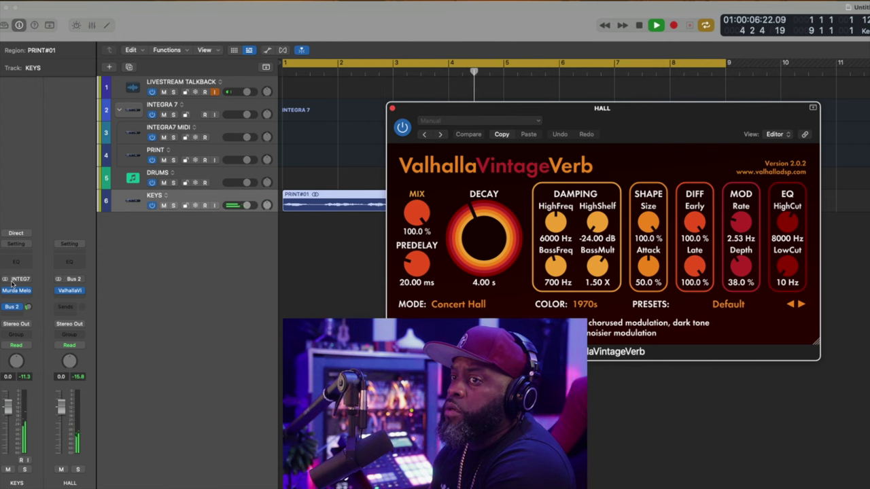
left_click(12, 307)
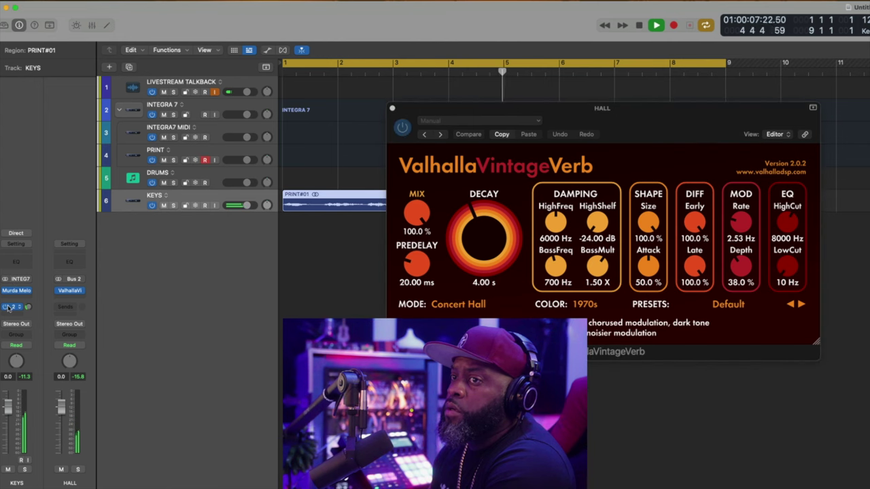
left_click(402, 131)
left_click(402, 128)
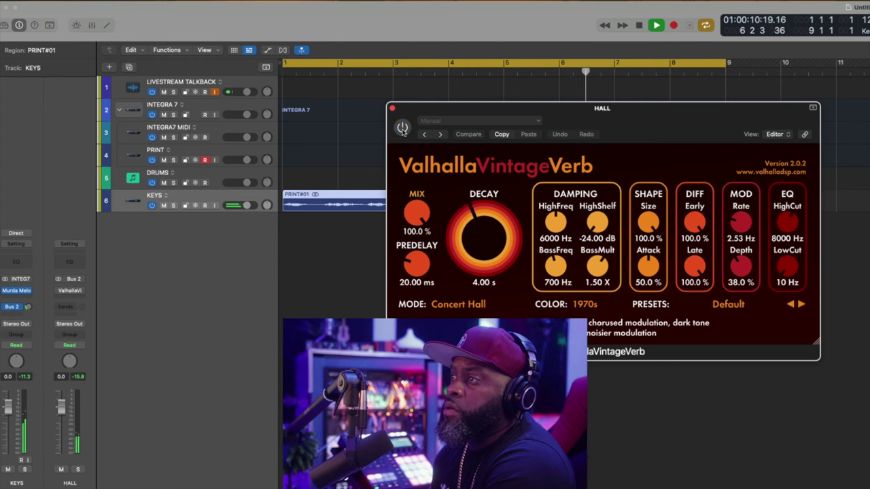
left_click_drag(29, 309, 26, 289)
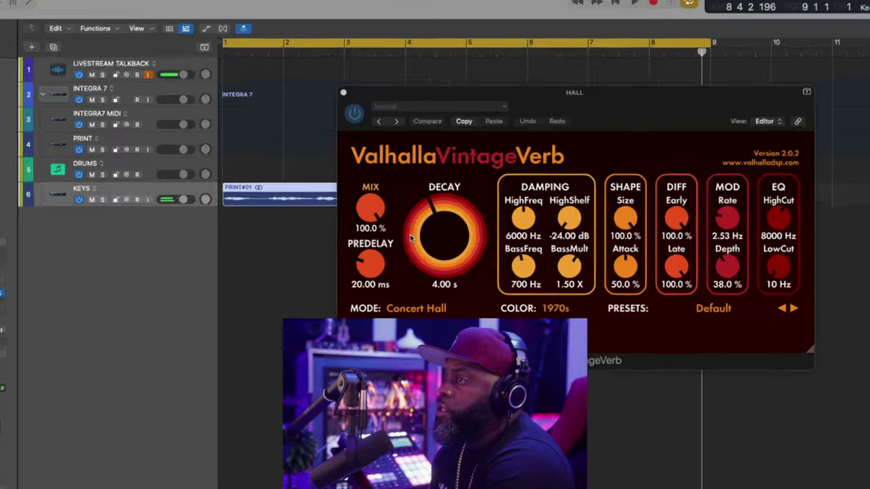
Step: Lengthen the ValhallaVintageVerb decay to 11.92 s
left_click_drag(454, 239, 453, 223)
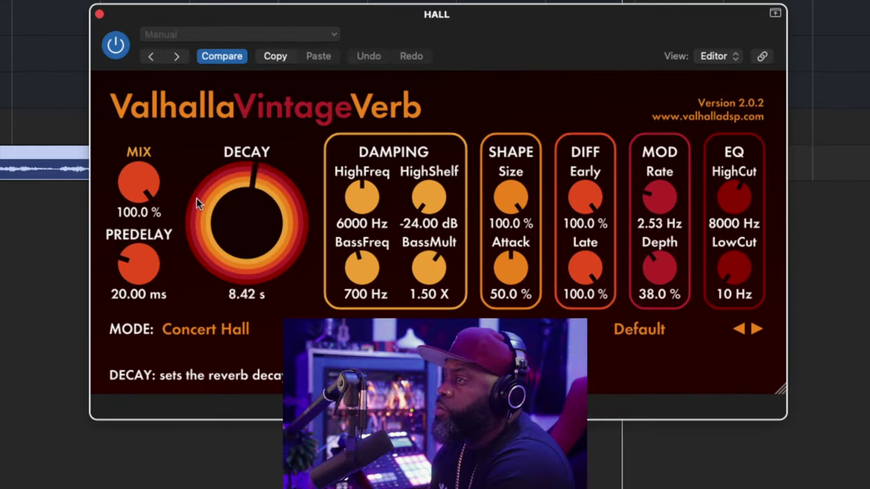
left_click_drag(197, 191, 197, 189)
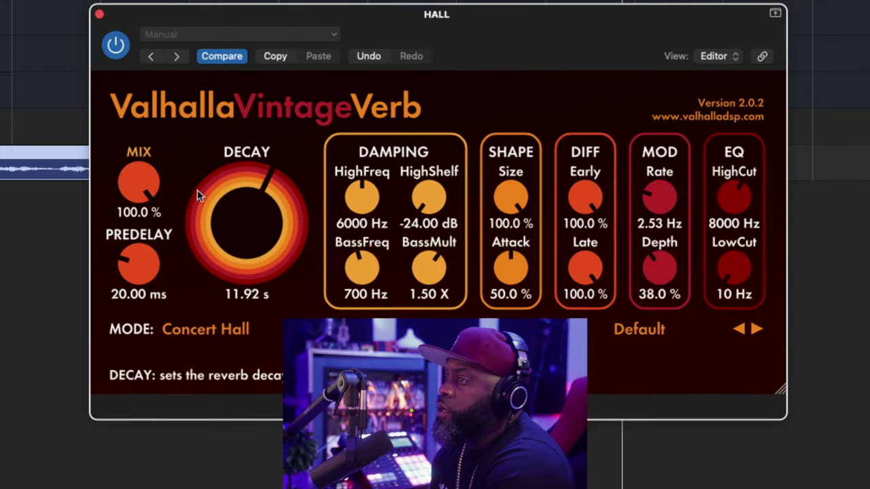
Step: Set the ValhallaVintageVerb decay to 14 s and raise its predelay to 500 ms
left_click(245, 293)
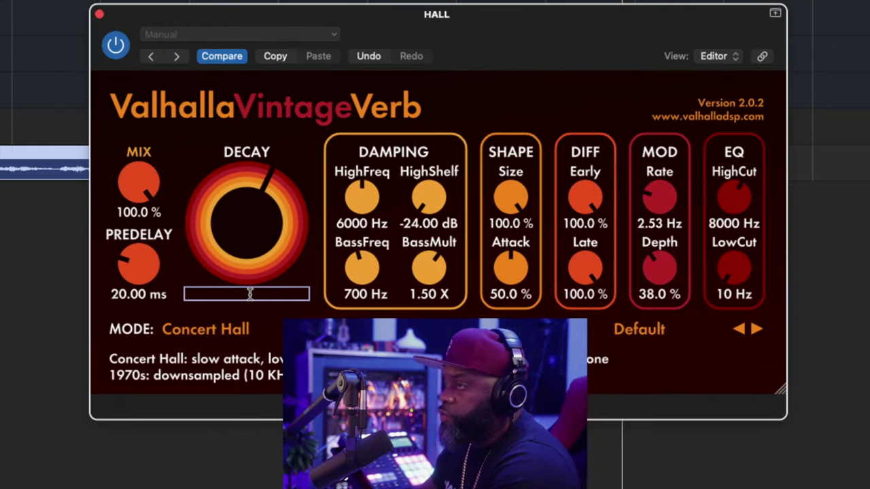
type("14")
key("Return")
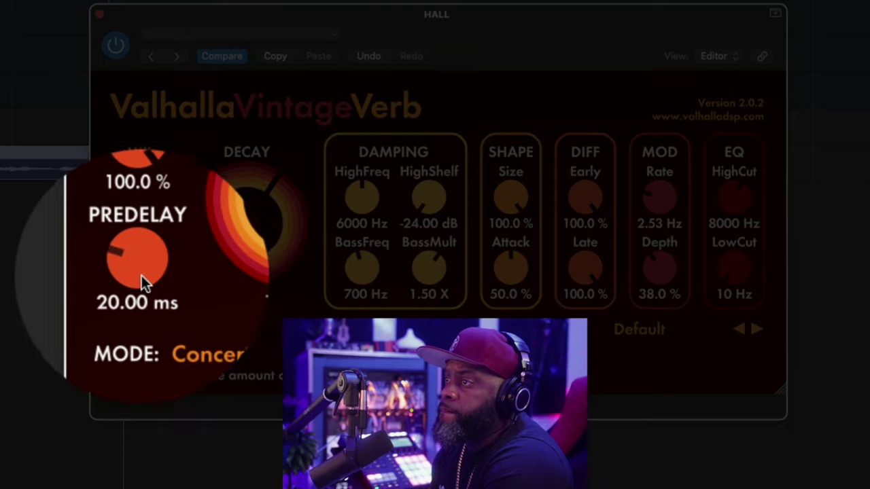
left_click_drag(141, 275, 128, 91)
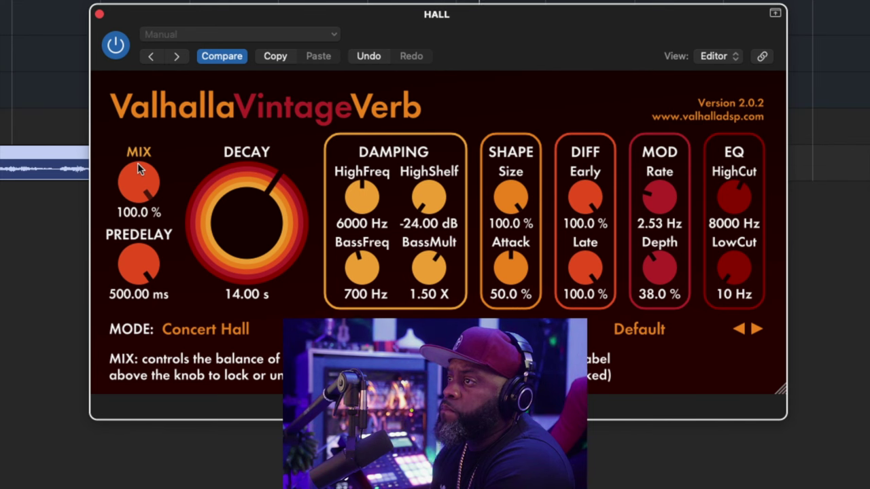
Step: Sweep the reverb's mix down to 0% and back up to 100% to compare the sound
left_click_drag(137, 170, 58, 421)
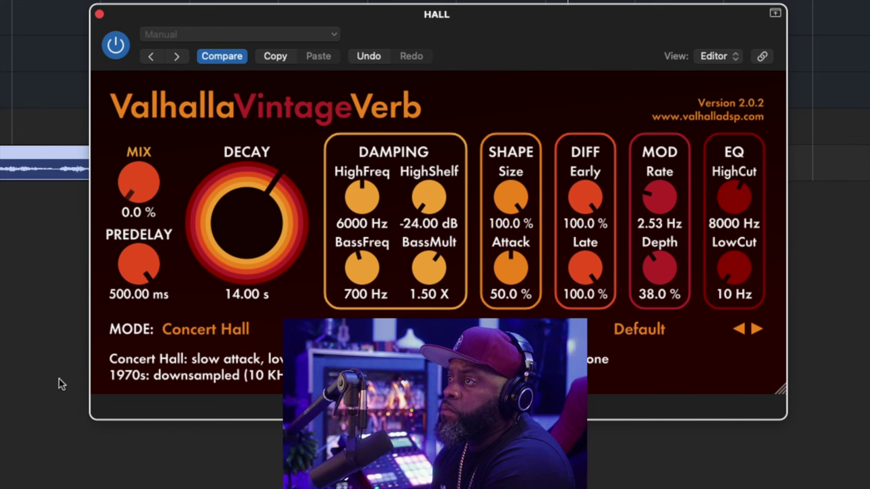
left_click_drag(126, 184, 130, 151)
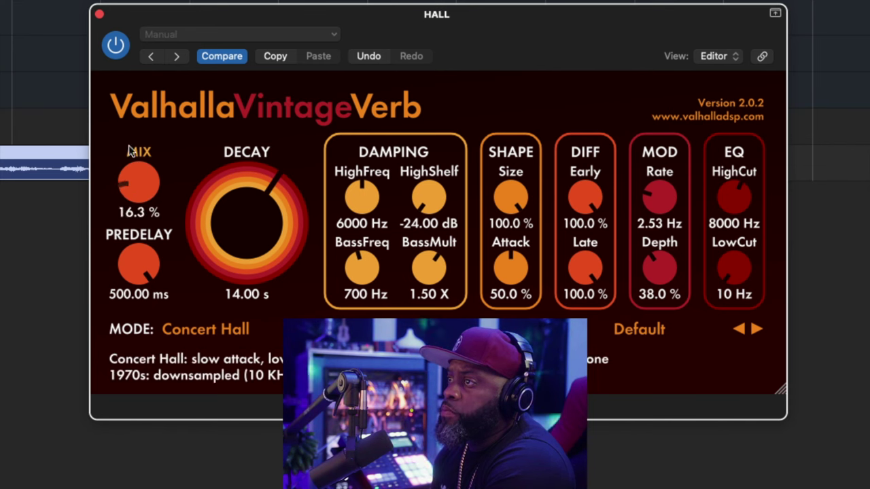
left_click_drag(140, 45, 140, 2)
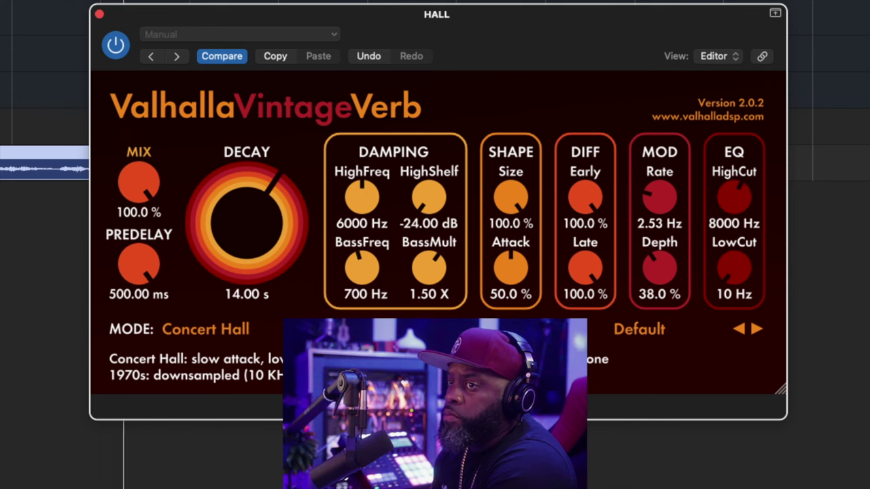
left_click(32, 397)
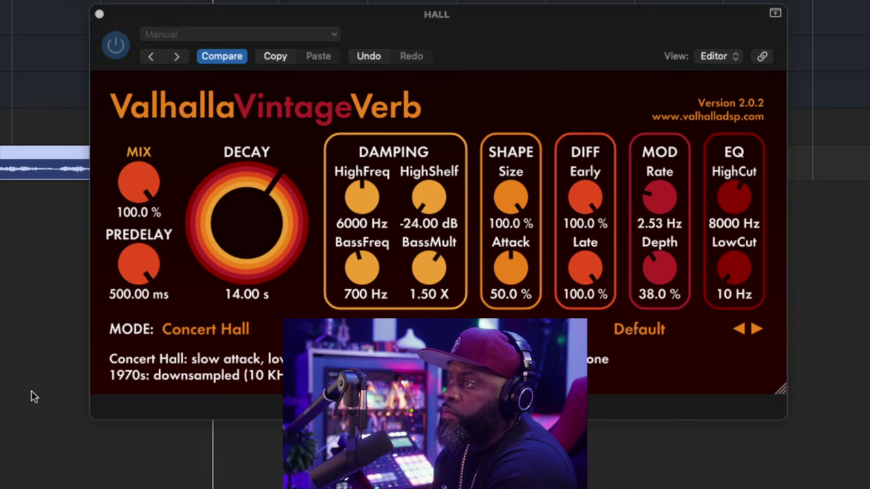
Step: Set the ValhallaVintageVerb decay to 4 s
left_click(244, 294)
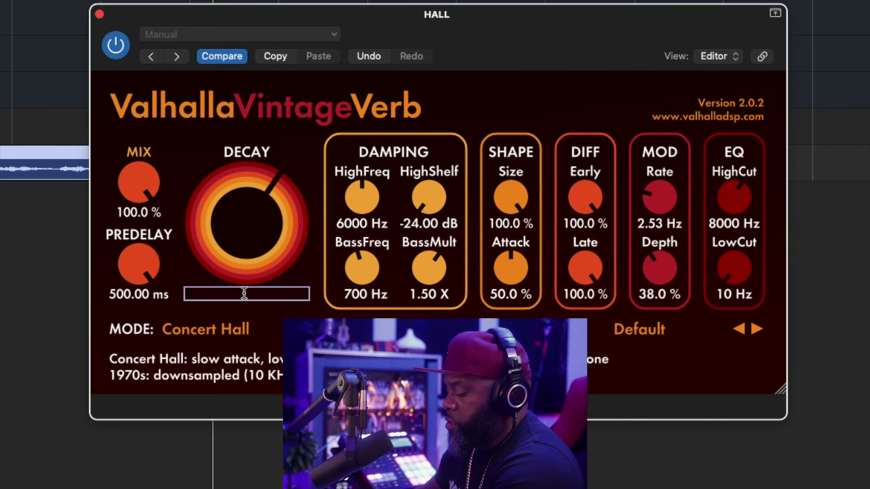
type("4")
key("Return")
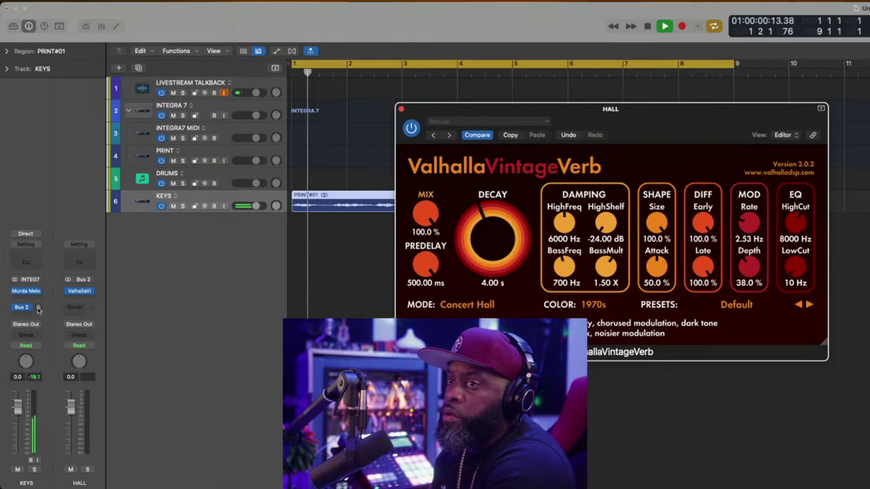
Step: Raise the KEYS track's Bus 2 send to about -16 dB during playback and close the HALL reverb window
left_click_drag(39, 309, 22, 286)
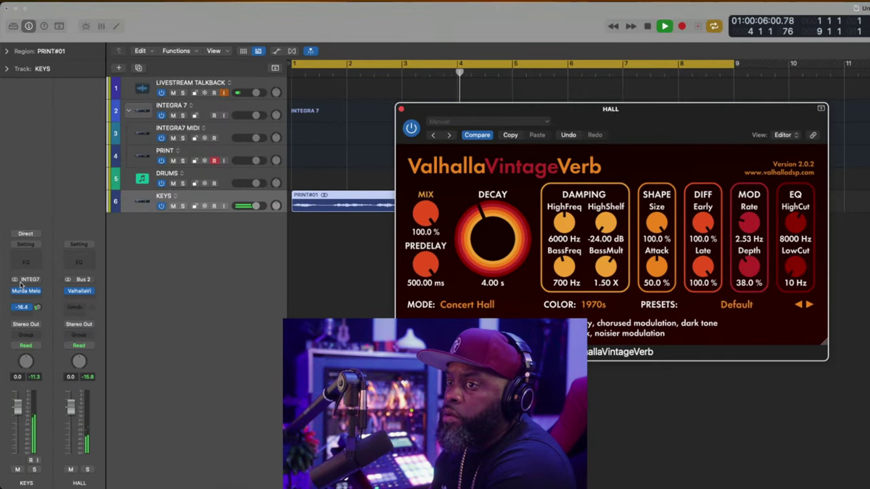
left_click(311, 146)
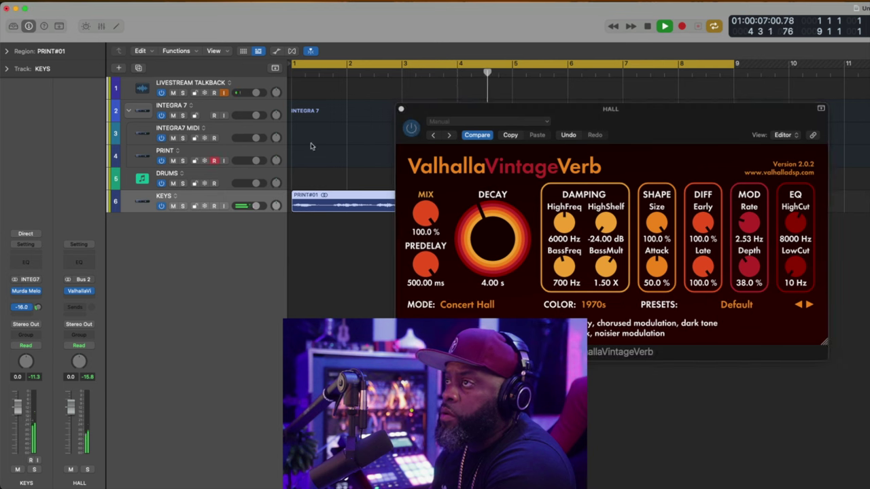
left_click(401, 109)
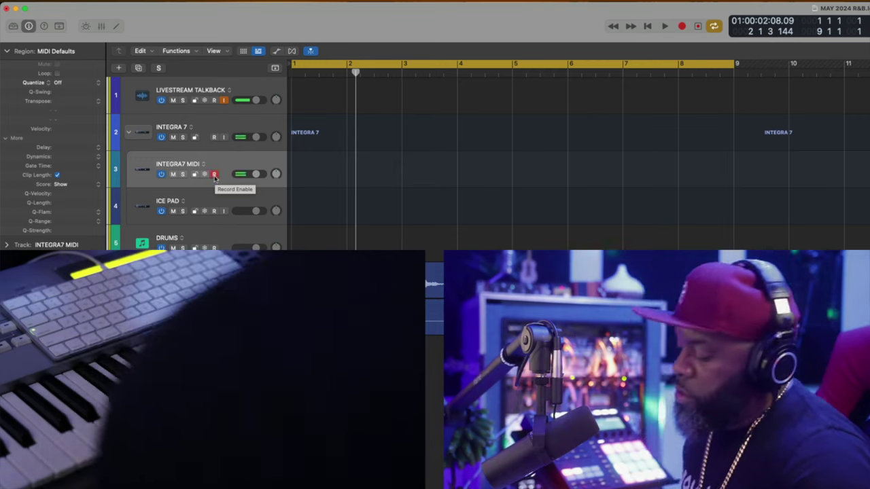
Step: Record a part on the armed INTEGRA7 MIDI track
key("r")
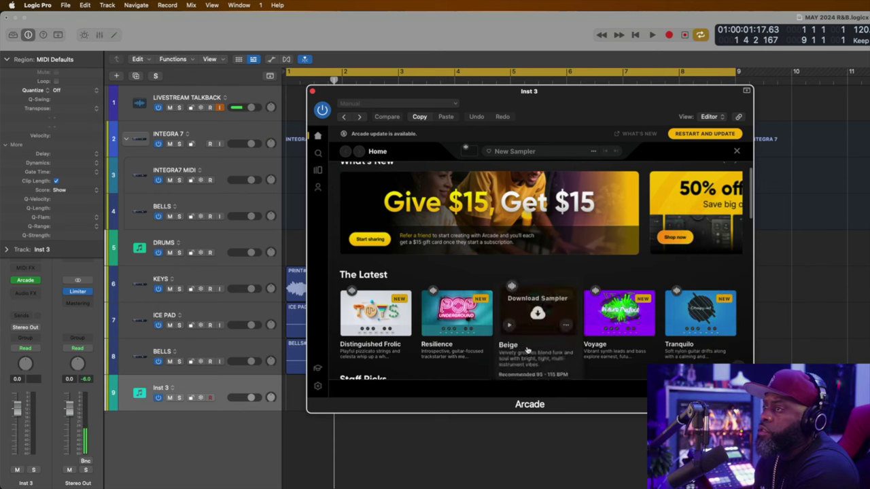
Step: Open Arcade's sampler search on the Inst 3 track and preview the Distinguished Frolic sampler
left_click(317, 153)
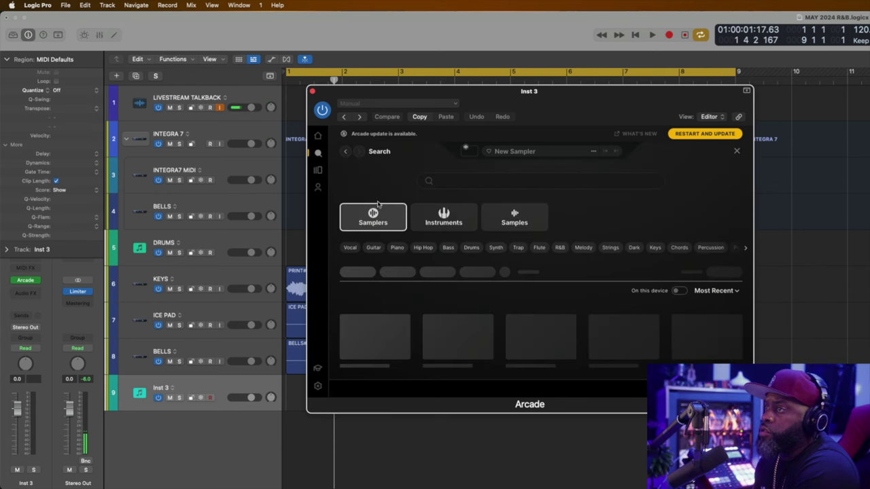
left_click(350, 248)
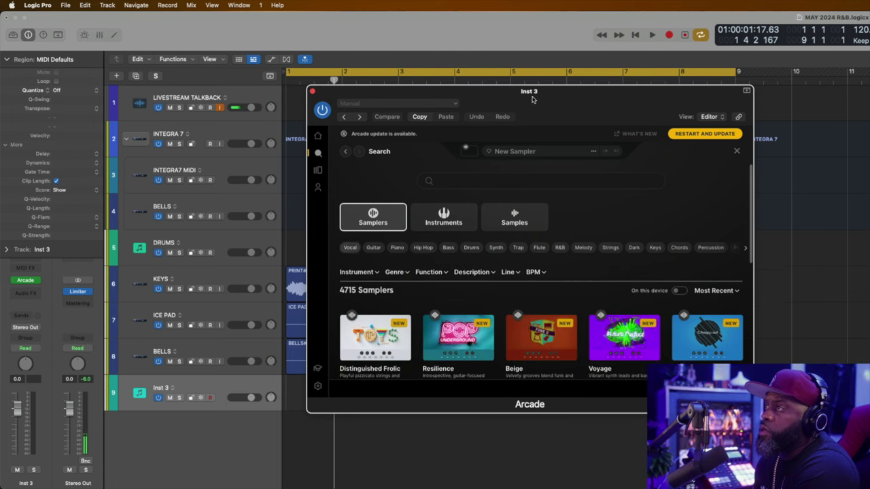
left_click_drag(532, 99, 522, 84)
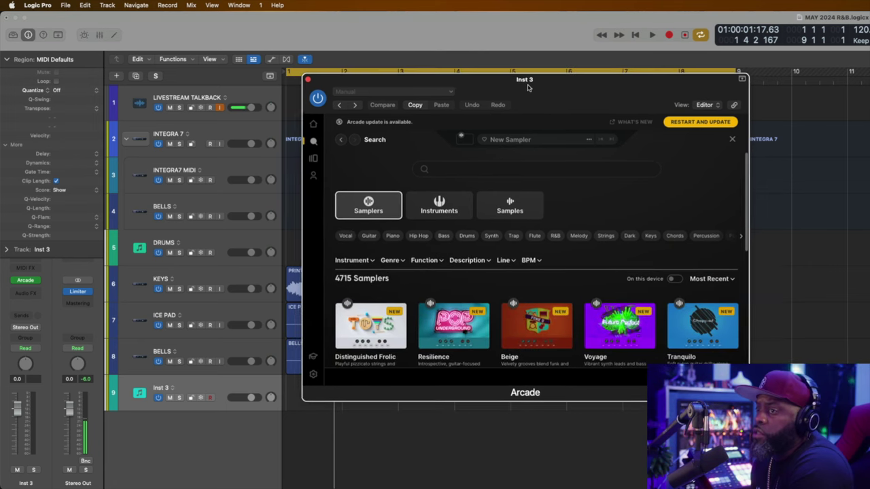
mouse_move(386, 314)
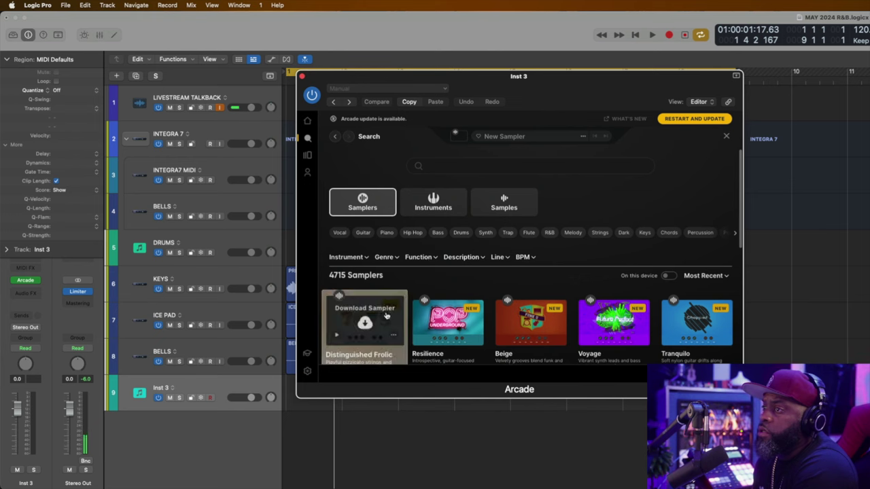
scroll(366, 327, "down", 1)
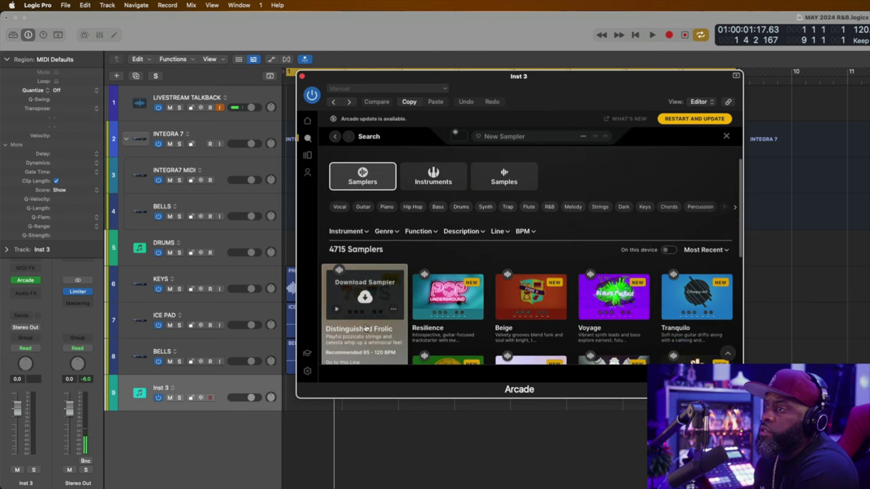
left_click(336, 310)
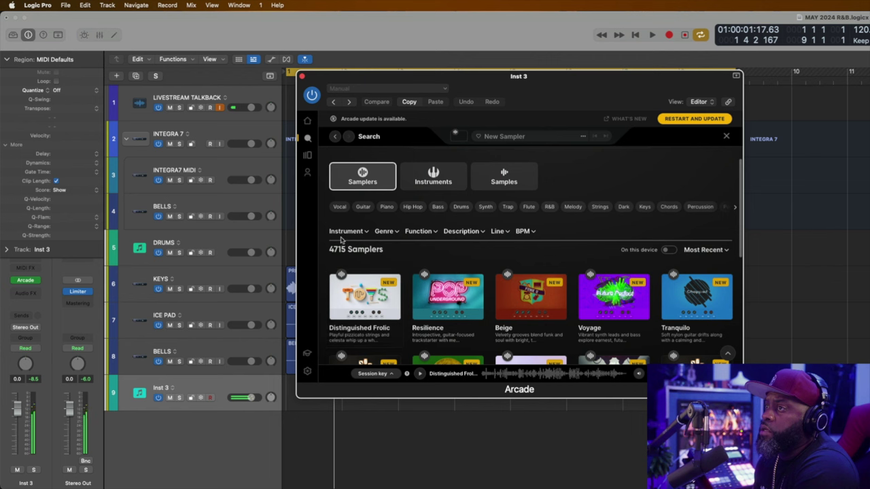
Step: Filter the Arcade samplers by Vocal and preview Soft Sense and Arrow Thru My Heart
left_click(339, 206)
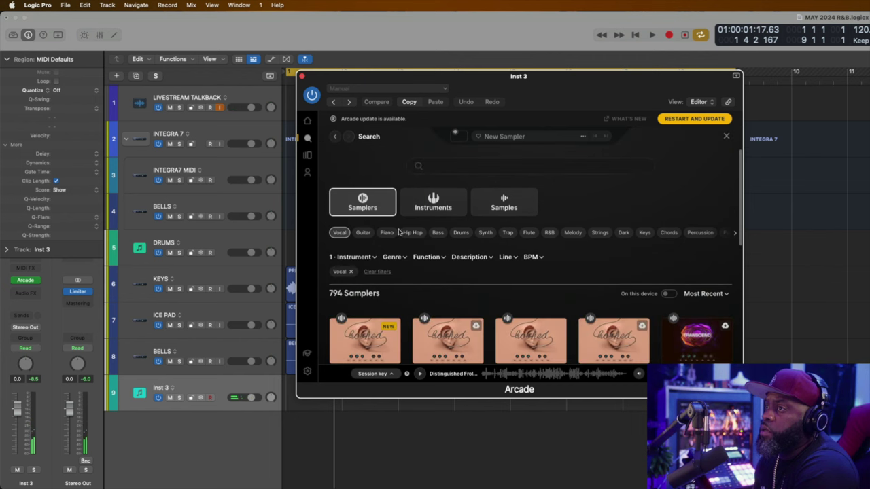
left_click_drag(548, 89, 541, 60)
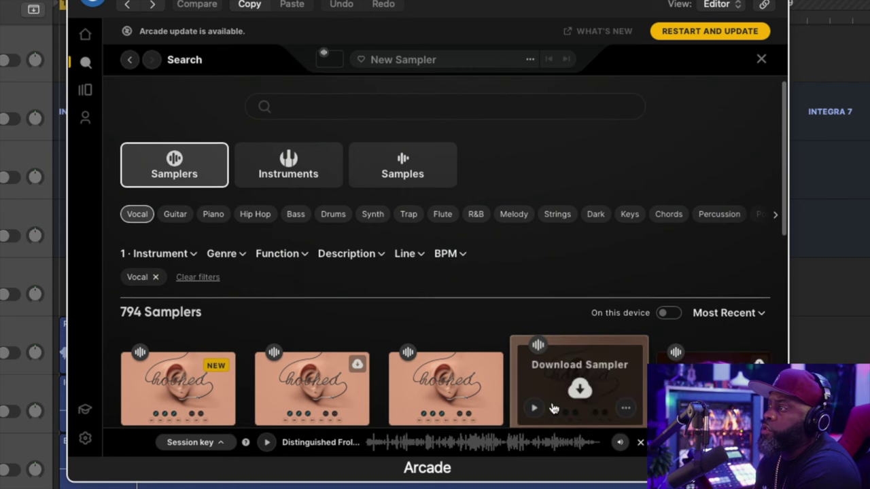
scroll(553, 407, "down", 5)
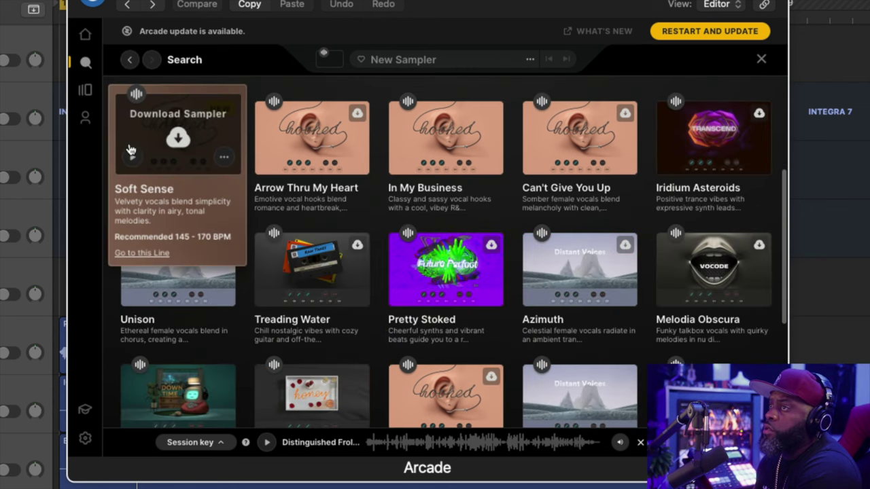
left_click(132, 158)
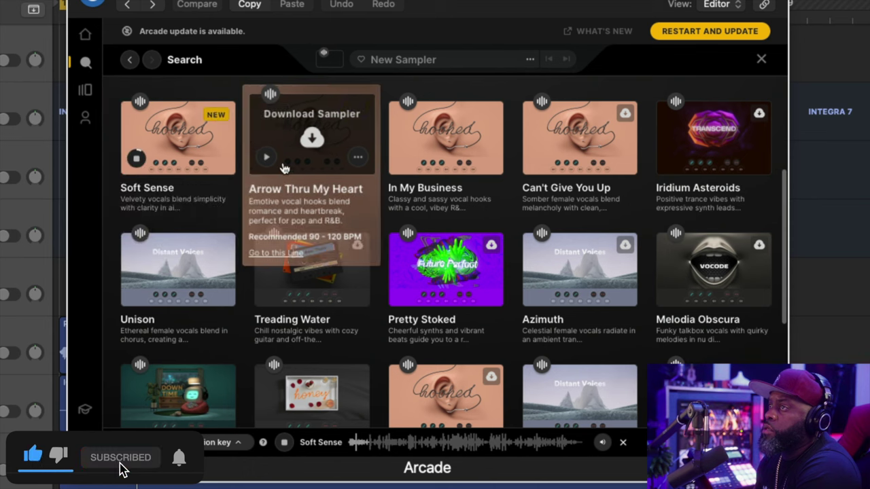
left_click(268, 158)
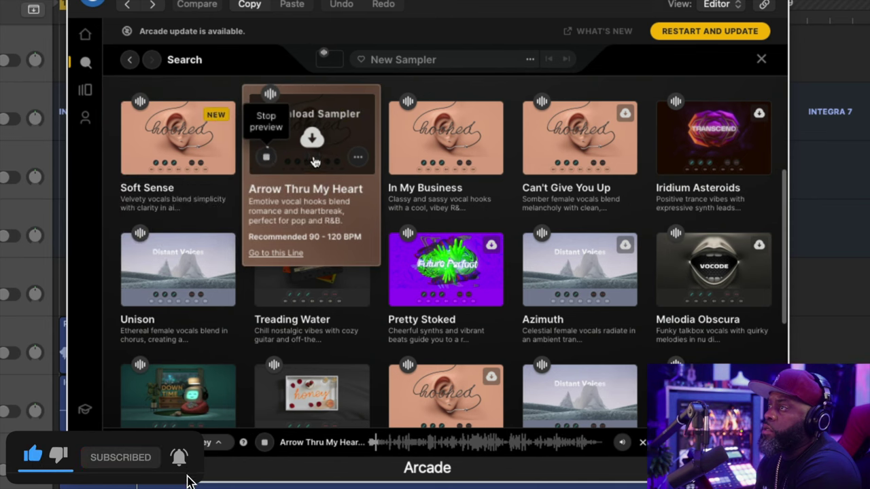
Step: Preview the In My Business, Can't Give You Up and Iridium Asteroids vocal samplers
left_click(404, 159)
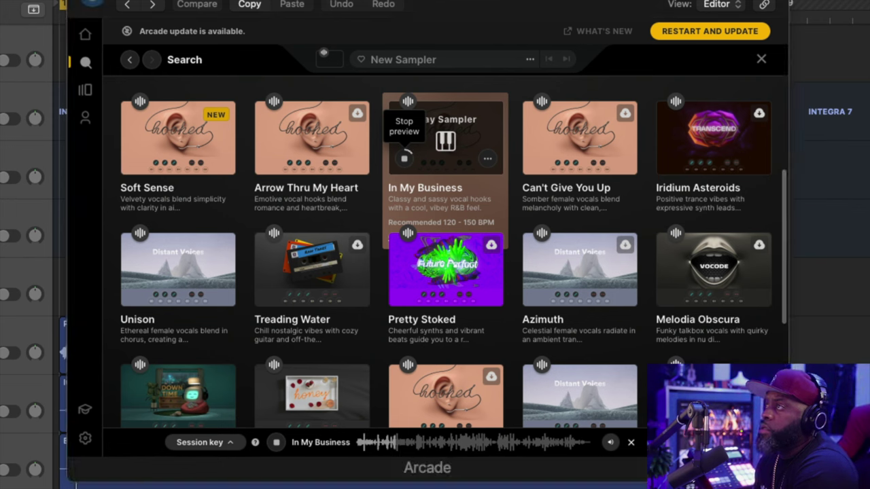
left_click(407, 161)
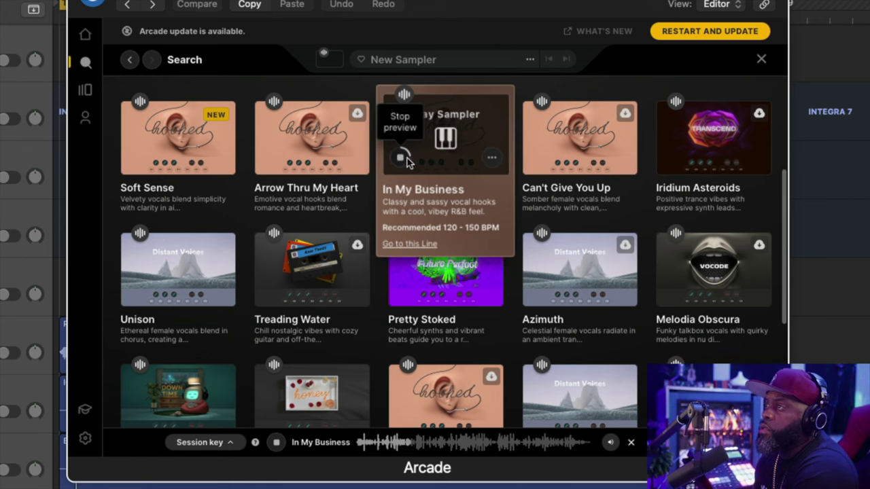
left_click(403, 159)
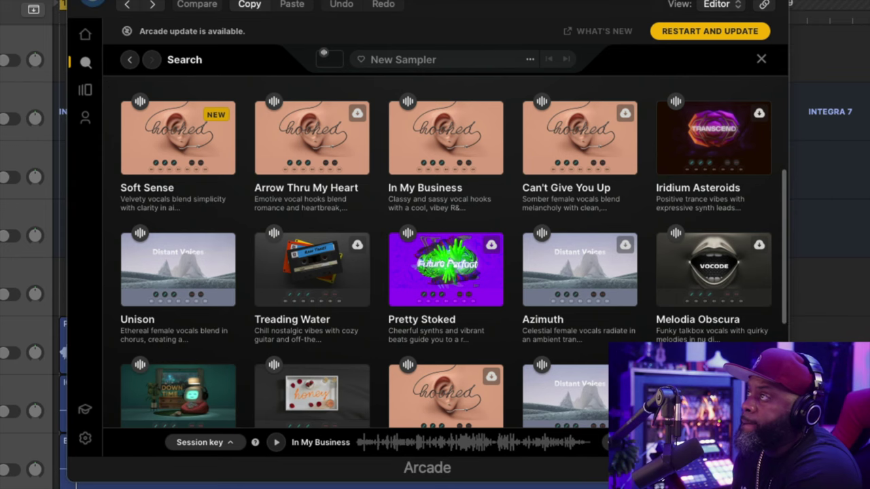
left_click(399, 159)
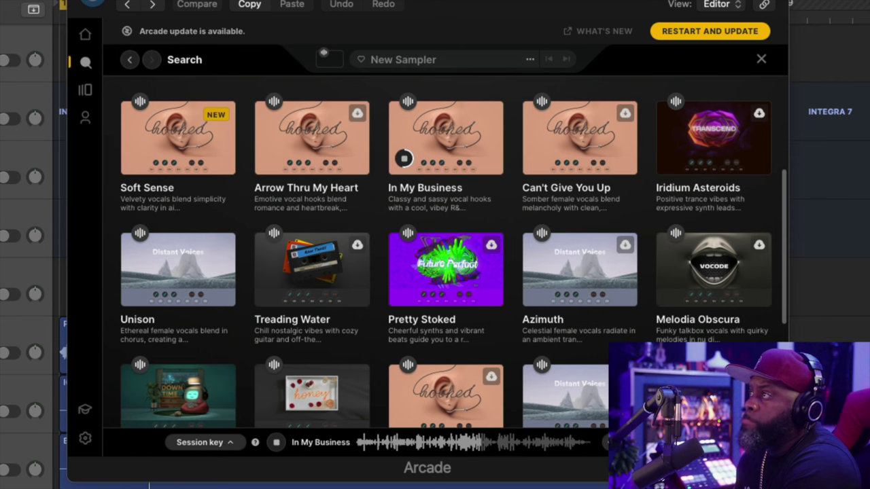
mouse_move(563, 152)
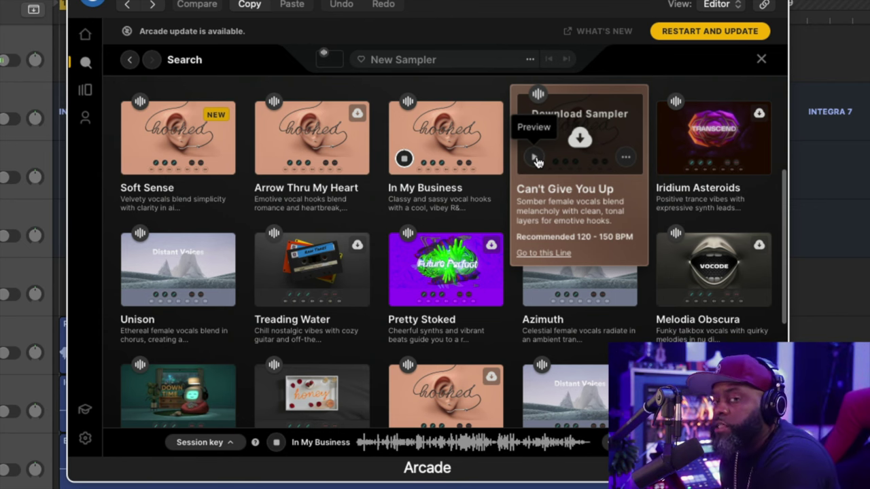
left_click(535, 158)
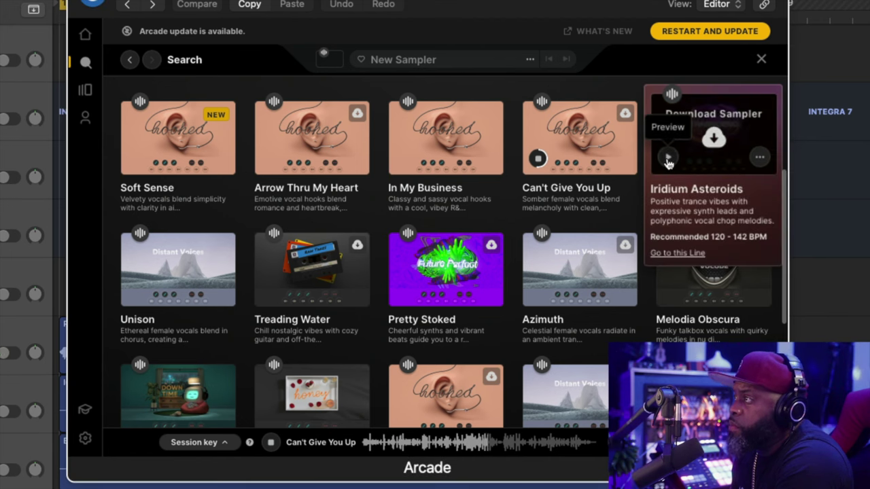
left_click(667, 158)
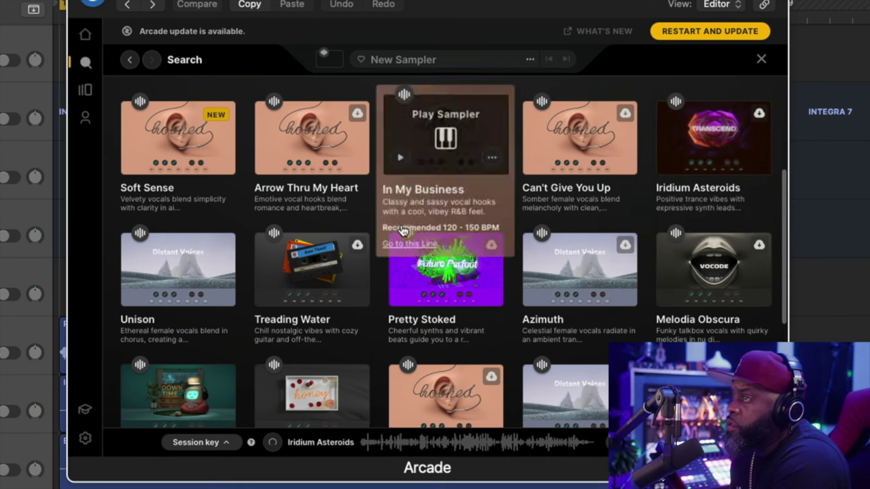
Step: Preview the Unison vocal sampler and load it into Arcade for playing
mouse_move(175, 292)
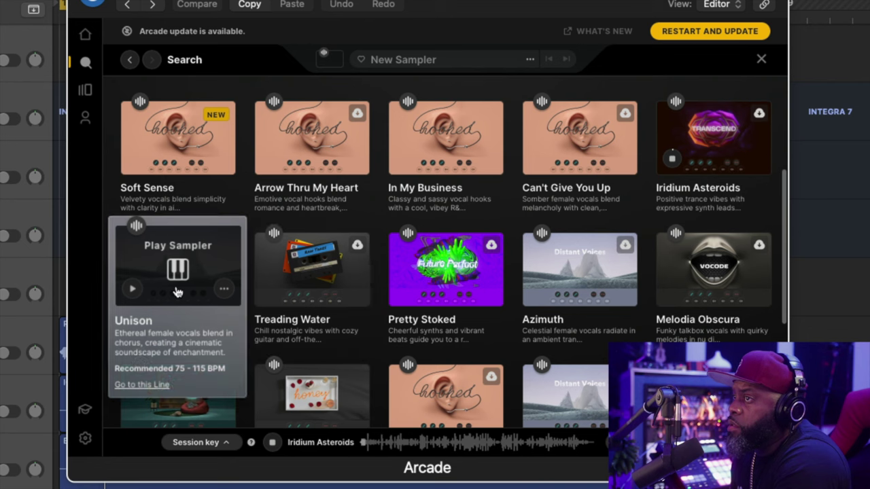
left_click(133, 290)
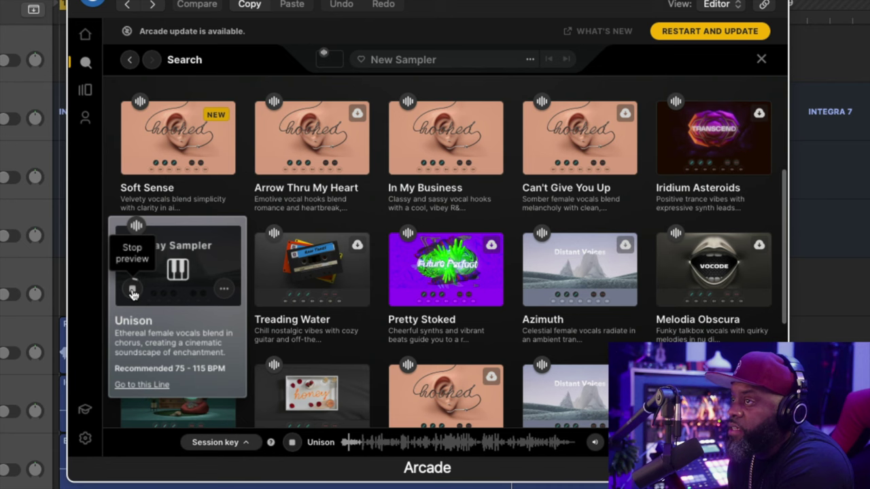
left_click(180, 273)
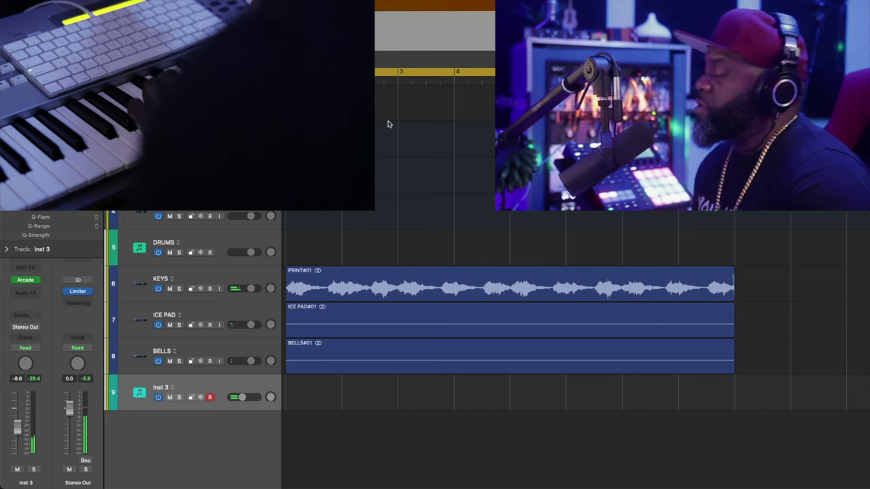
Step: Record a part with the Unison sampler on the Inst 3 track across the eight-bar cycle
key("r")
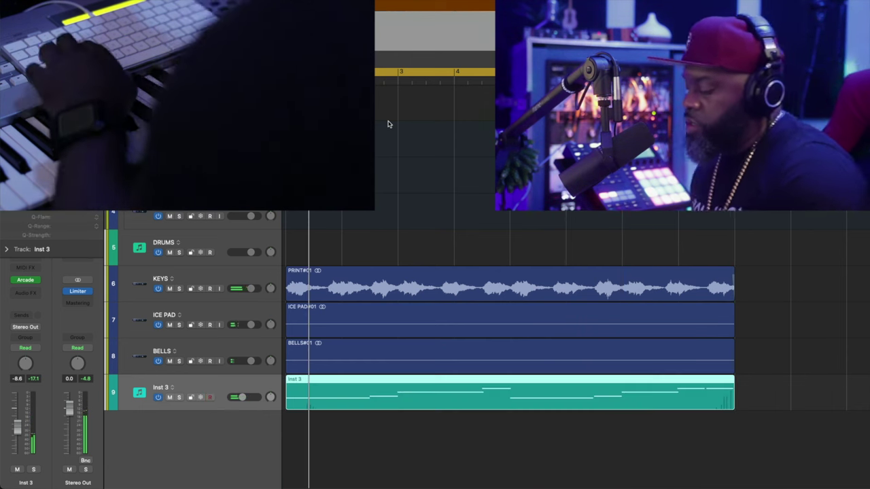
Step: Check the Inst 3 notes in the Piano Roll and bounce the part in place to a VOX FX audio track
key("space")
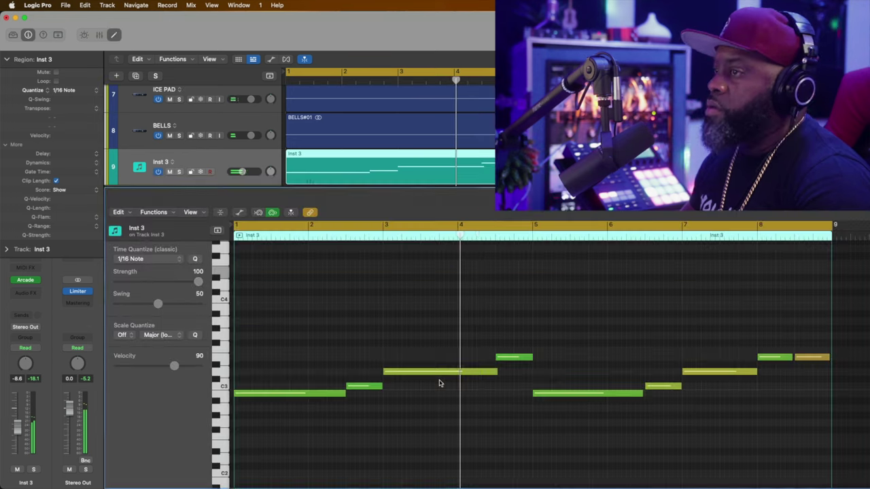
double_click(439, 384)
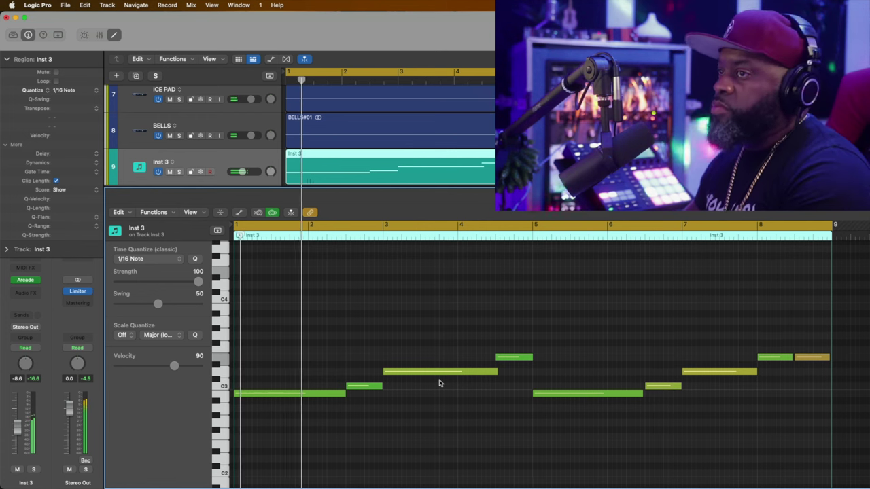
key("e")
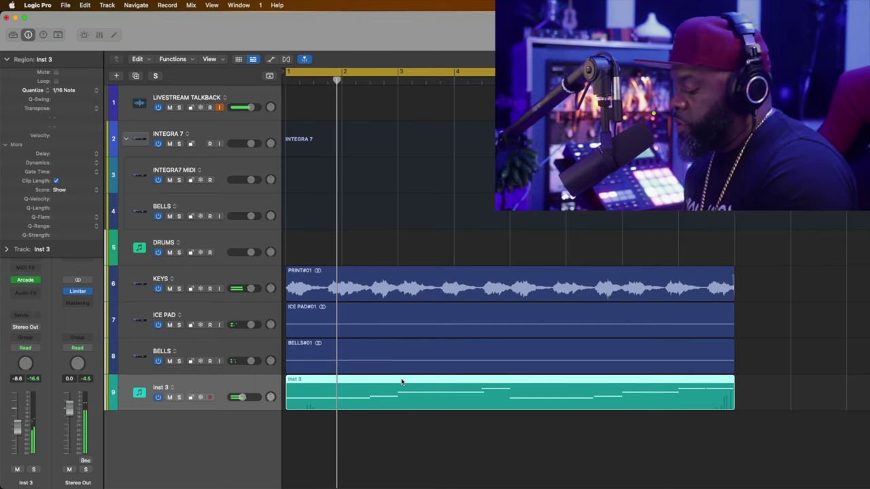
key("super+b")
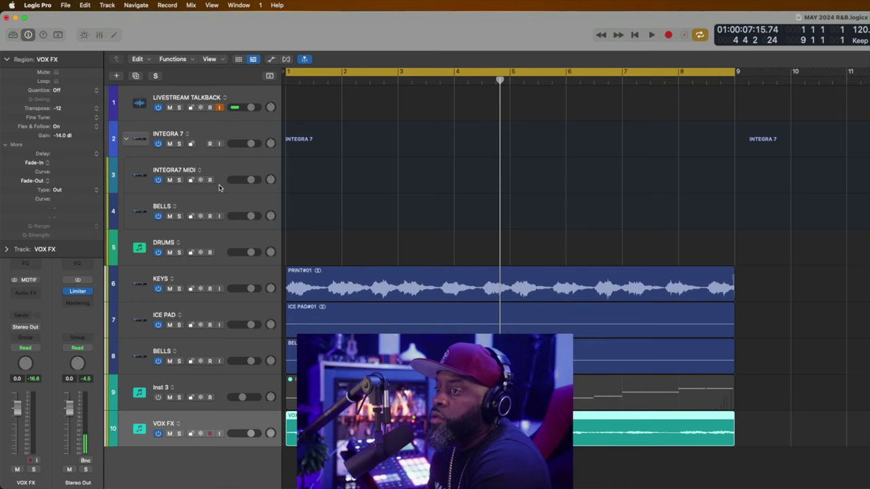
Step: Add a Bus 2 (HALL) send to the VOX FX track and adjust its send level during playback
key("space")
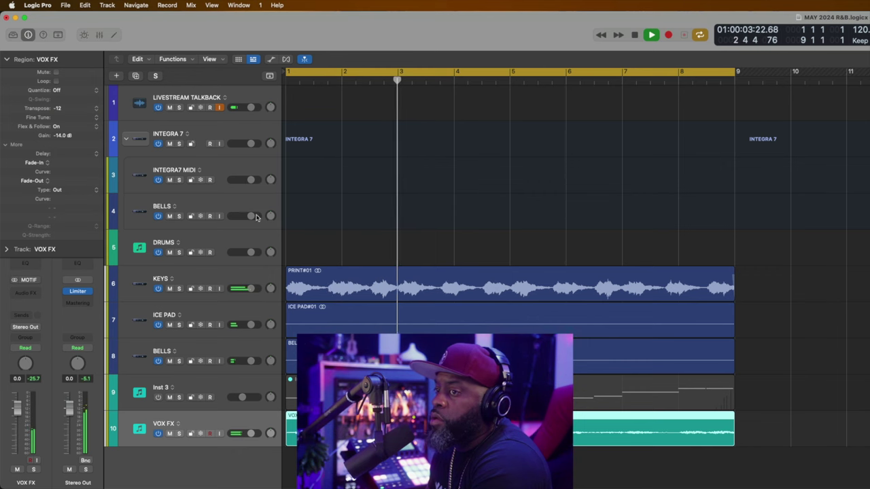
left_click(15, 61)
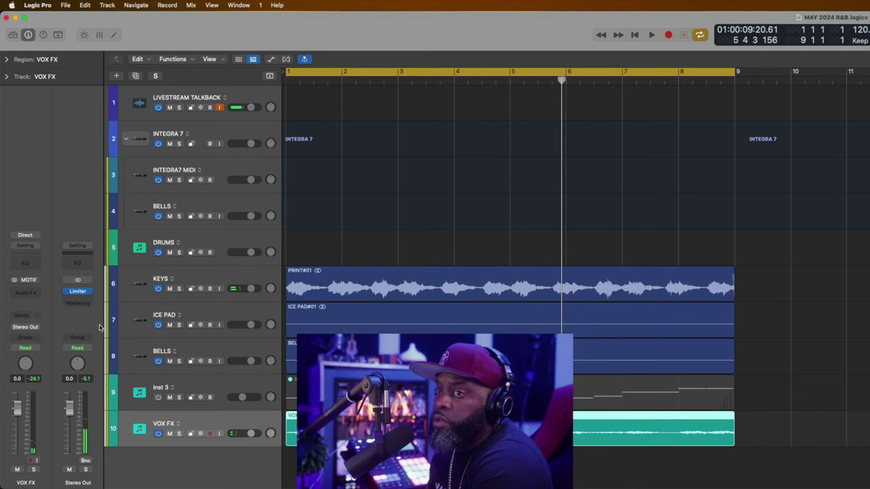
left_click(27, 316)
mouse_move(39, 330)
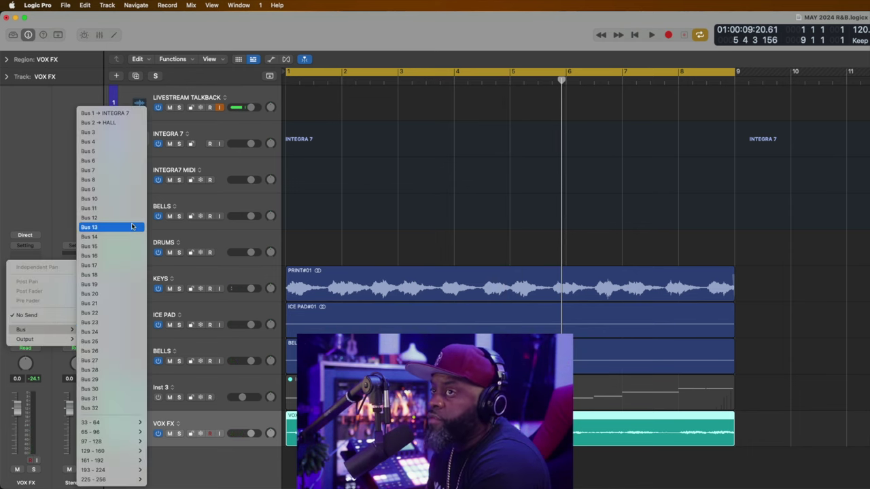
left_click(101, 121)
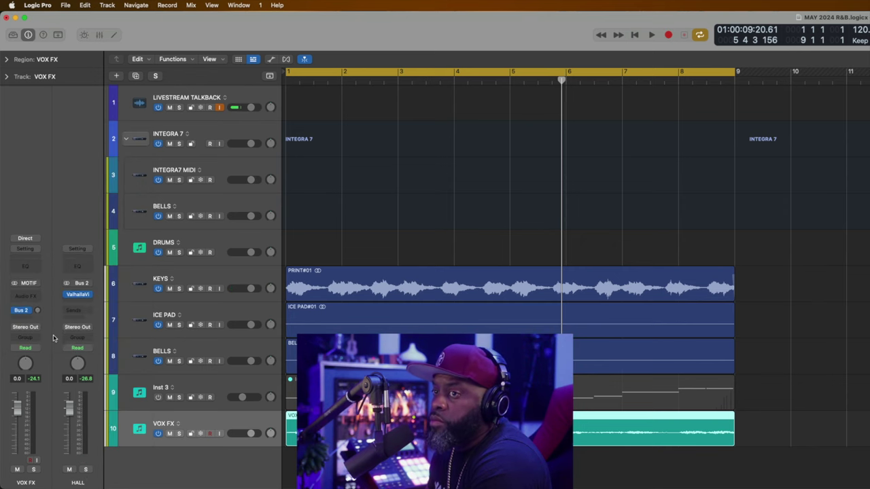
left_click_drag(38, 311, 36, 263)
key("space")
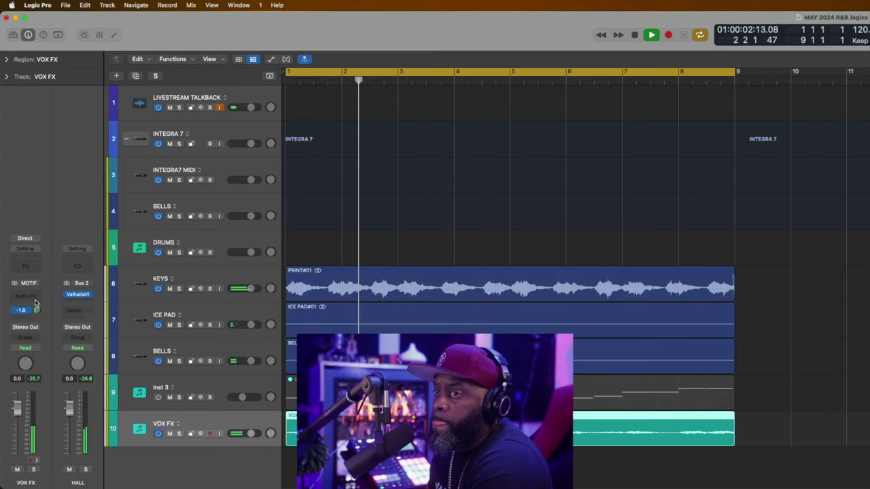
mouse_move(38, 310)
left_mouse_down()
mouse_move(34, 299)
mouse_move(28, 310)
left_mouse_up()
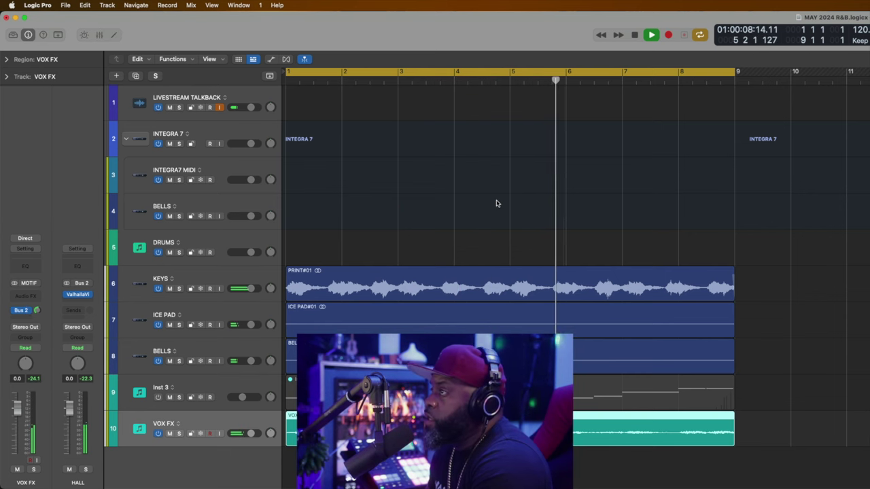
Step: Add a Channel EQ to VOX FX with a 155 Hz low cut and a 2660 Hz high cut, both at 24 dB/Oct
left_click_drag(678, 159, 293, 79)
left_click(219, 122)
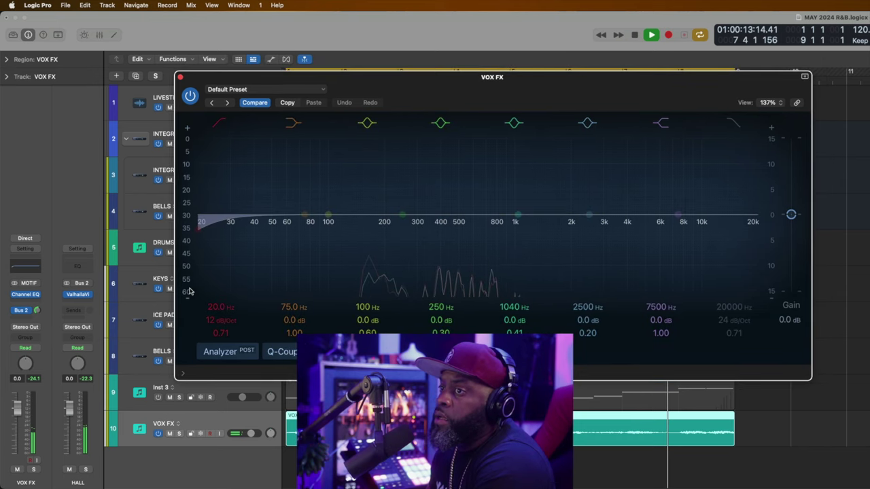
key("space")
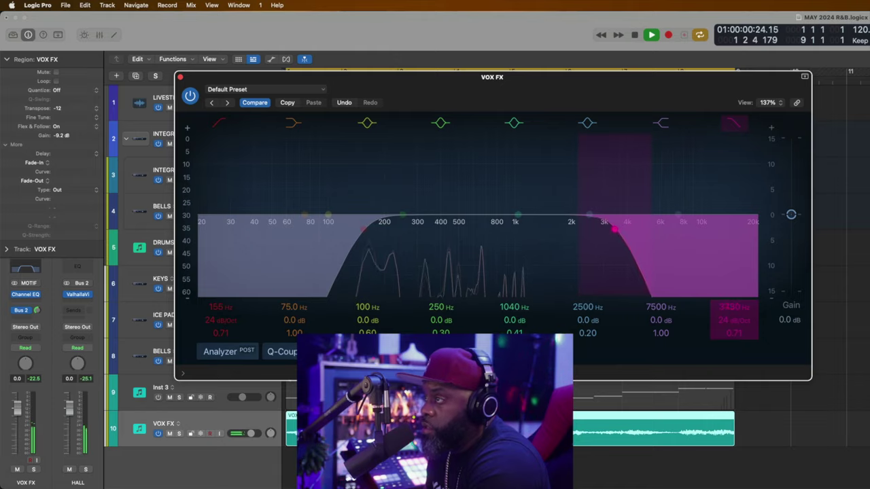
left_click_drag(614, 229, 602, 229)
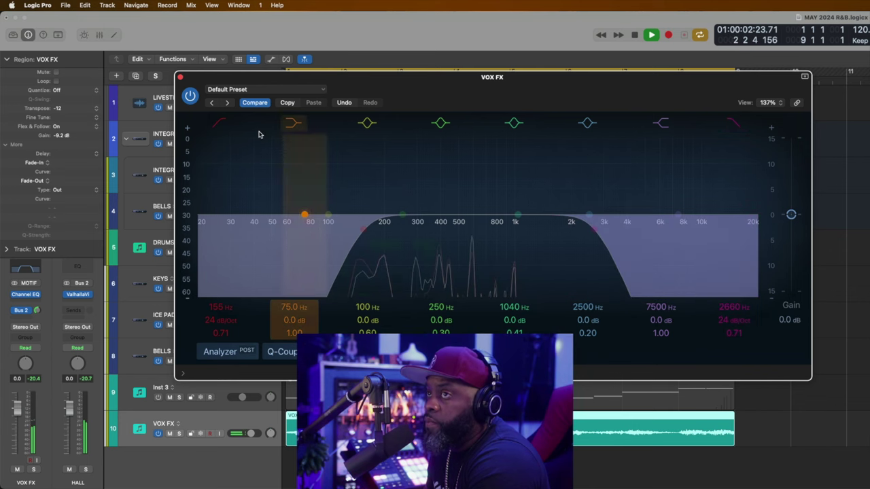
left_click(180, 77)
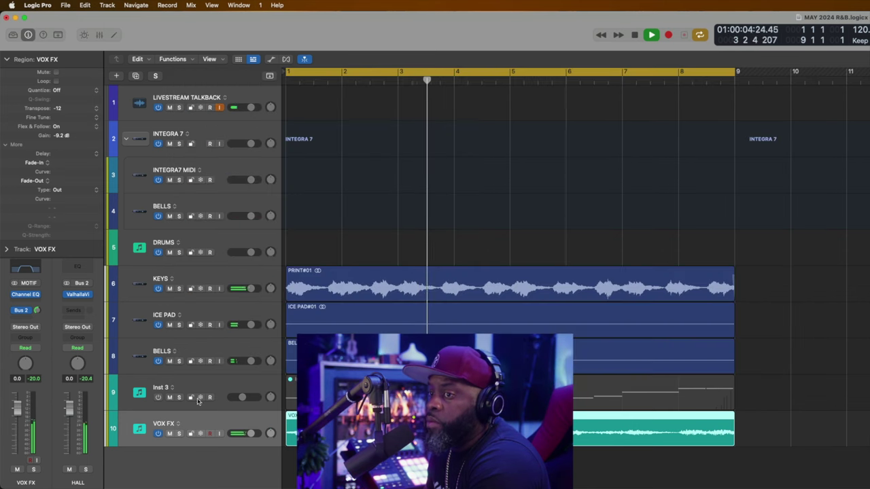
Step: Audition the filtered VOX FX track in solo and return to the full mix
left_click(179, 434)
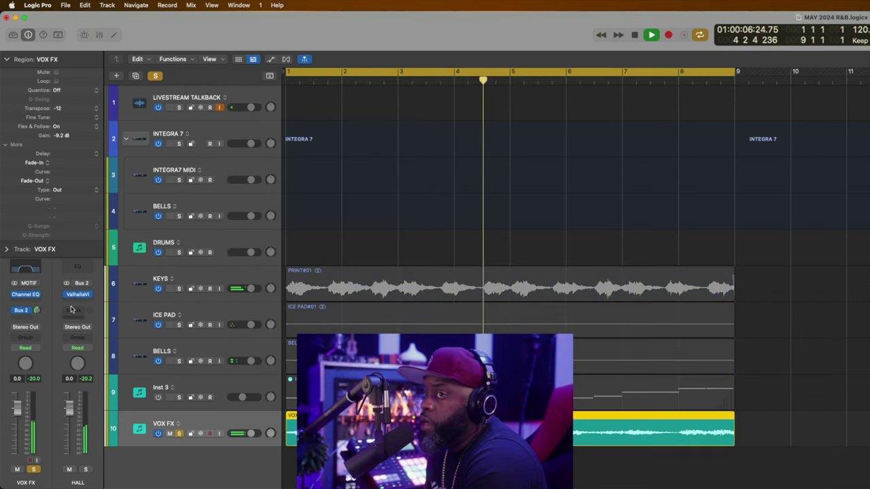
key("space")
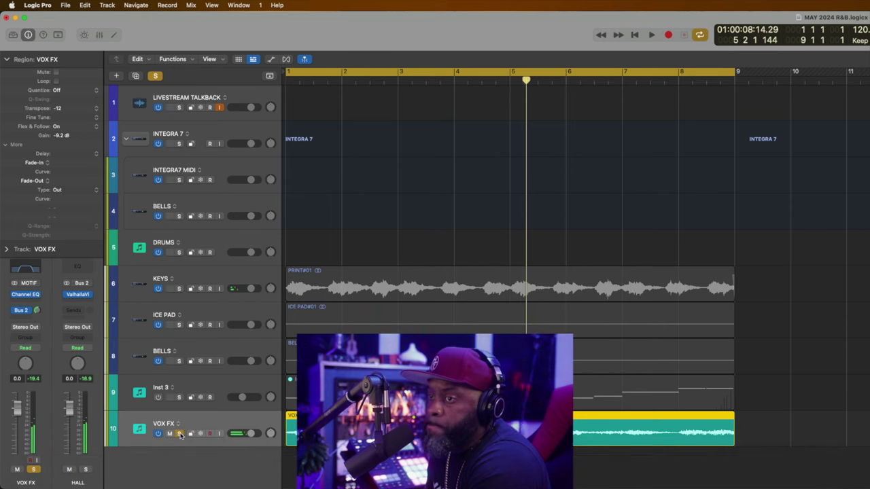
key("s")
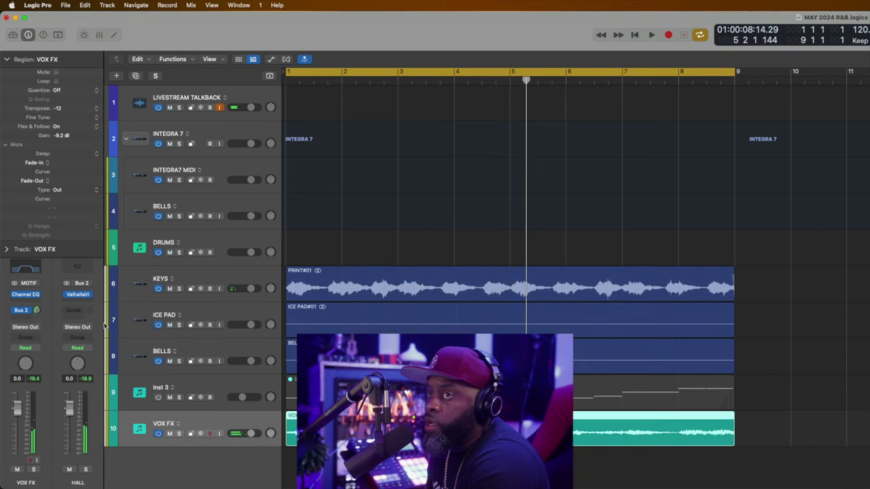
Step: Insert Murda Melodies on VOX FX, set its LPF to 1.43 kHz and raise its HPF
left_click(8, 60)
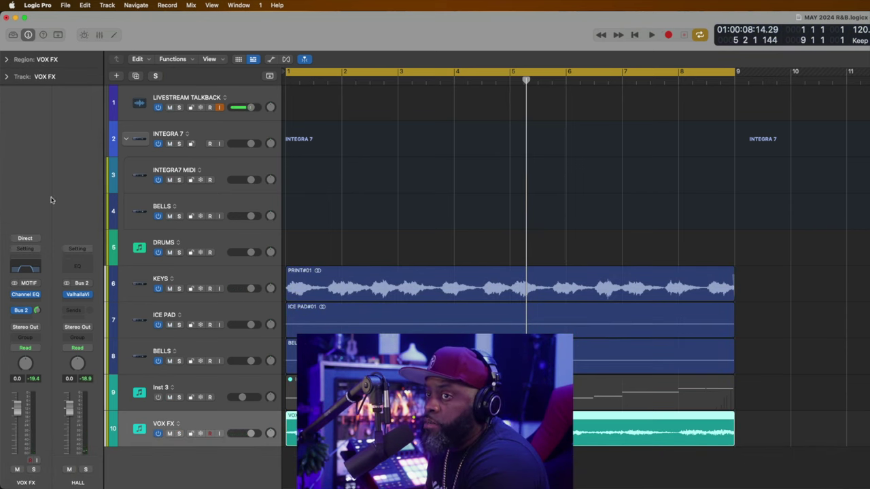
left_click(36, 302)
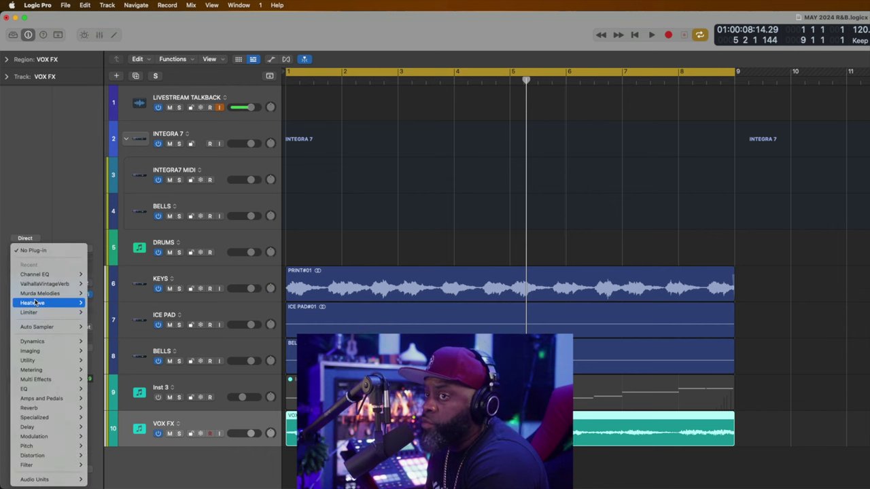
mouse_move(78, 293)
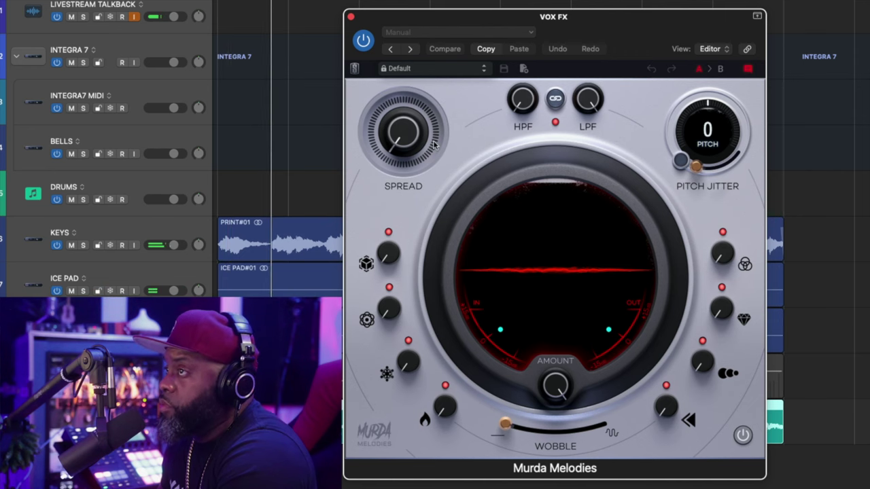
left_click_drag(589, 101, 544, 161)
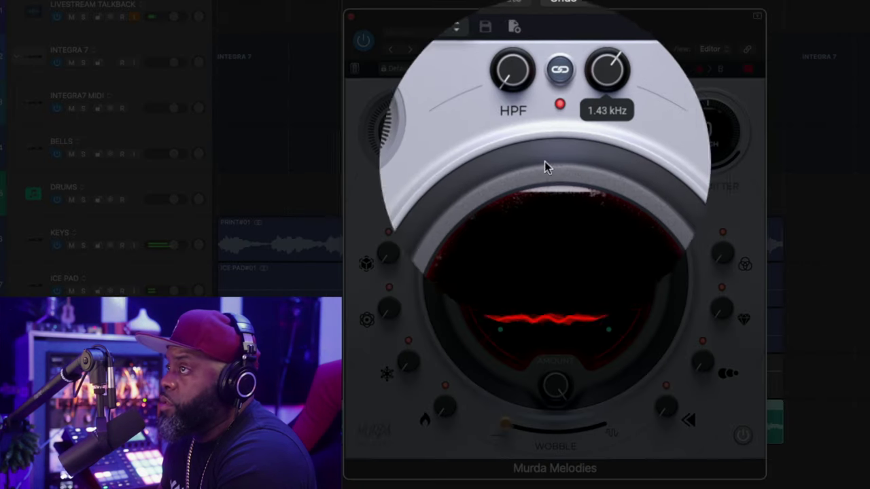
left_click_drag(514, 103, 481, 50)
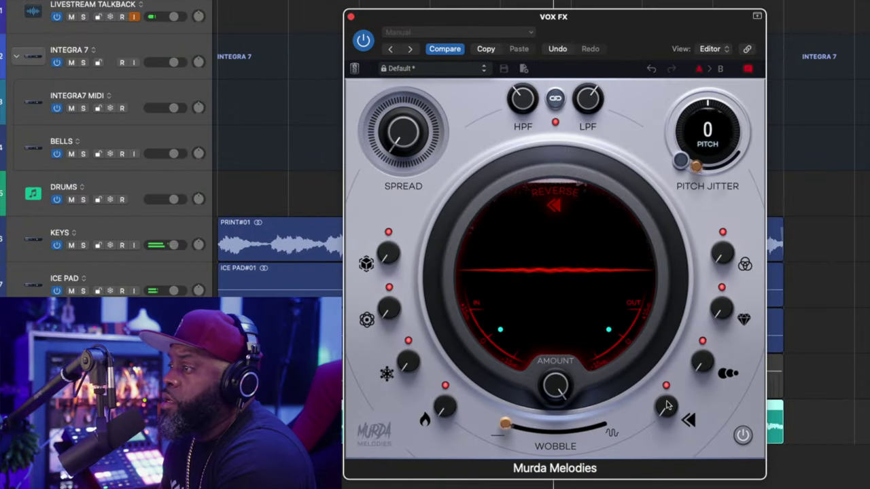
Step: Shape Murda Melodies on VOX FX with Reverse at 100%, Amount around halfway, HPF at 685 Hz and Ensemble at 19%
left_click_drag(665, 405, 662, 233)
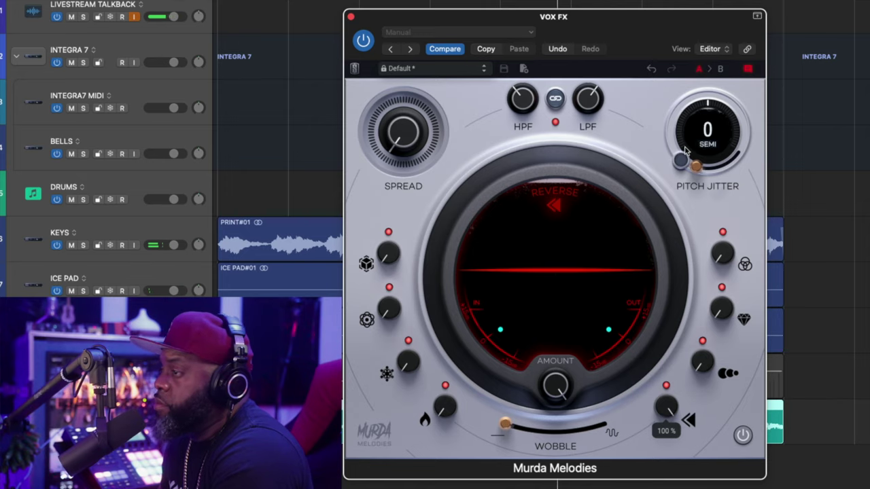
left_click_drag(555, 385, 540, 474)
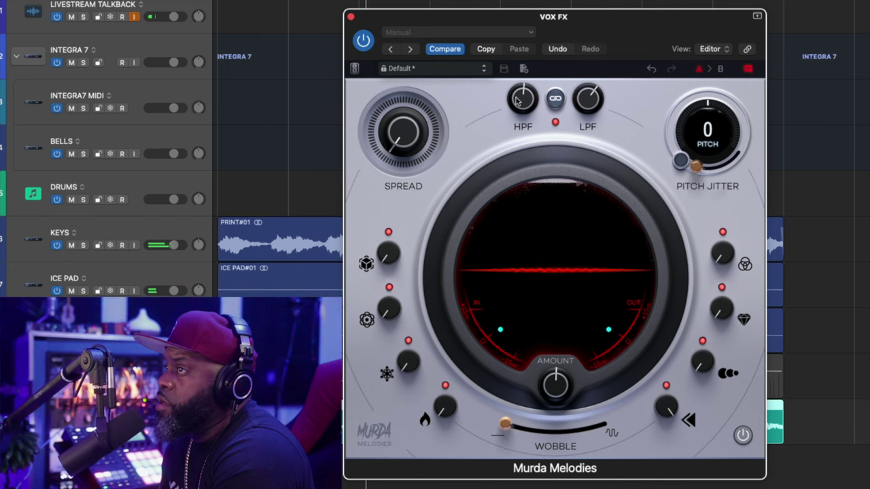
mouse_move(515, 101)
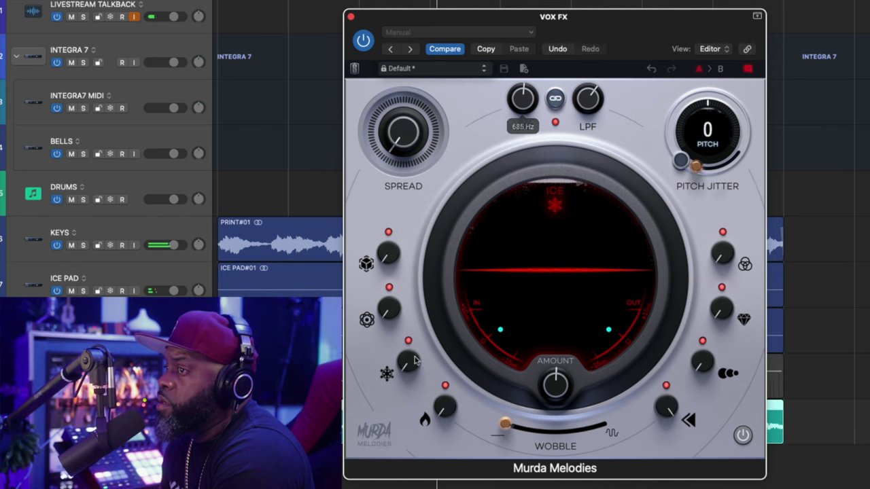
mouse_move(414, 363)
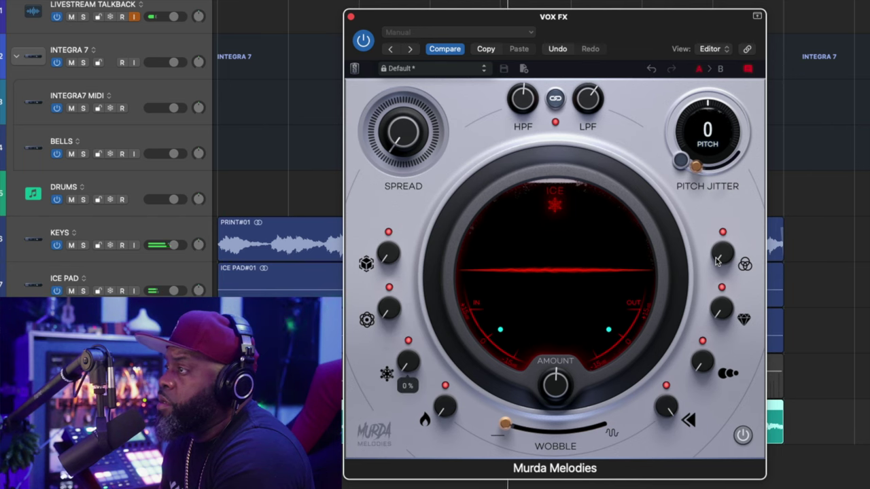
mouse_move(719, 260)
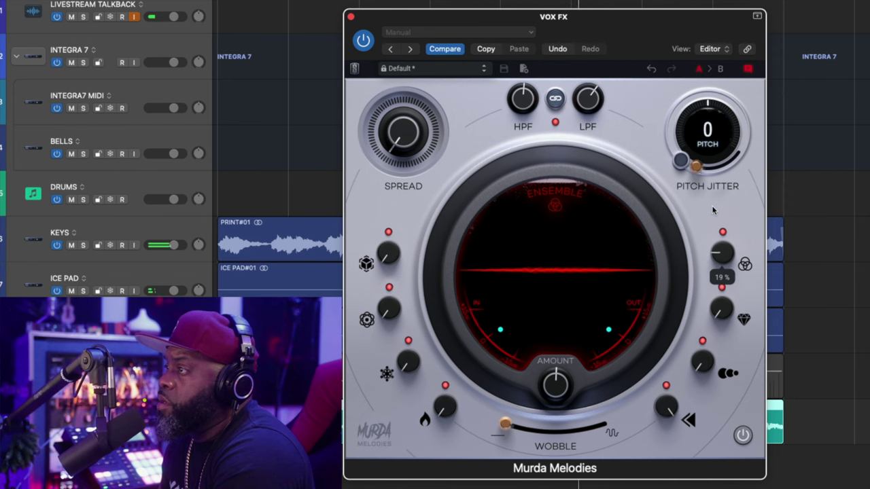
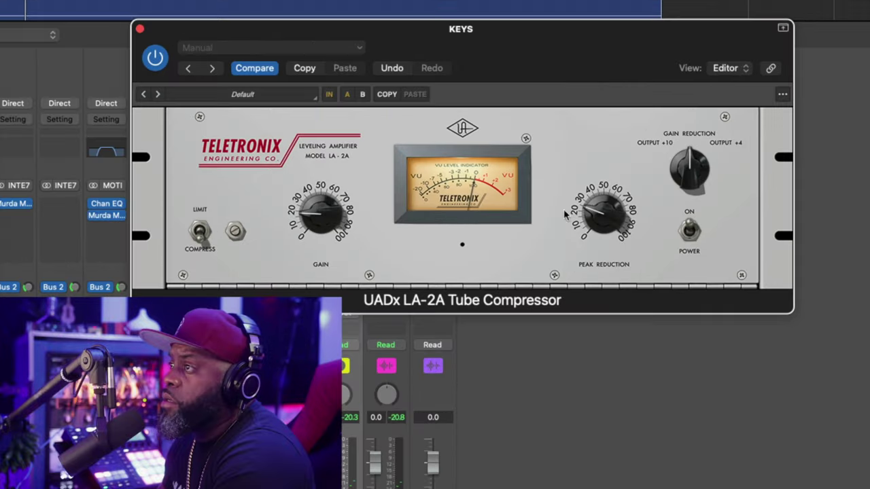
Step: Set Peak Reduction to about 50 on the KEYS bus's LA-2A compressor and compare the sound with it bypassed
left_click_drag(598, 215, 597, 197)
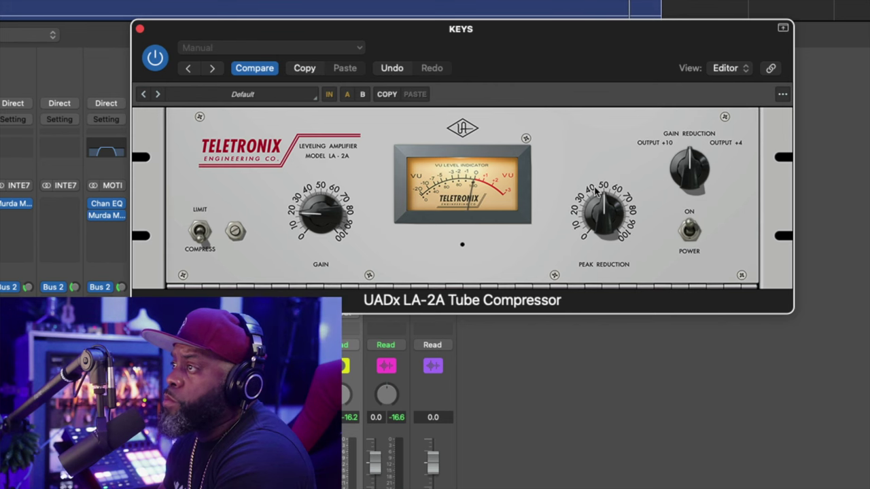
left_click(156, 61)
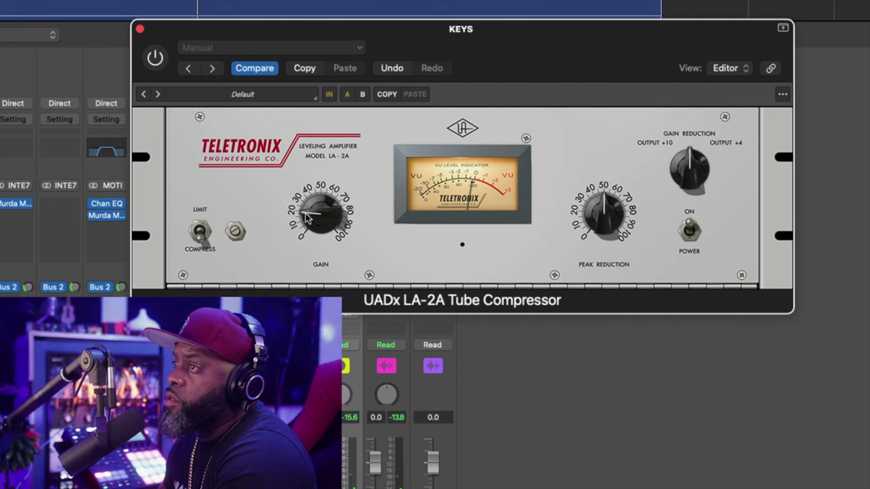
left_click(155, 60)
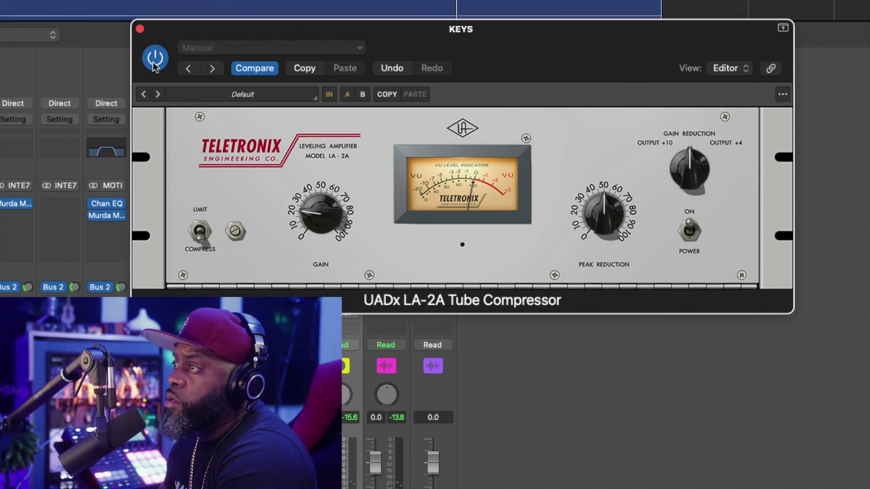
left_click(140, 29)
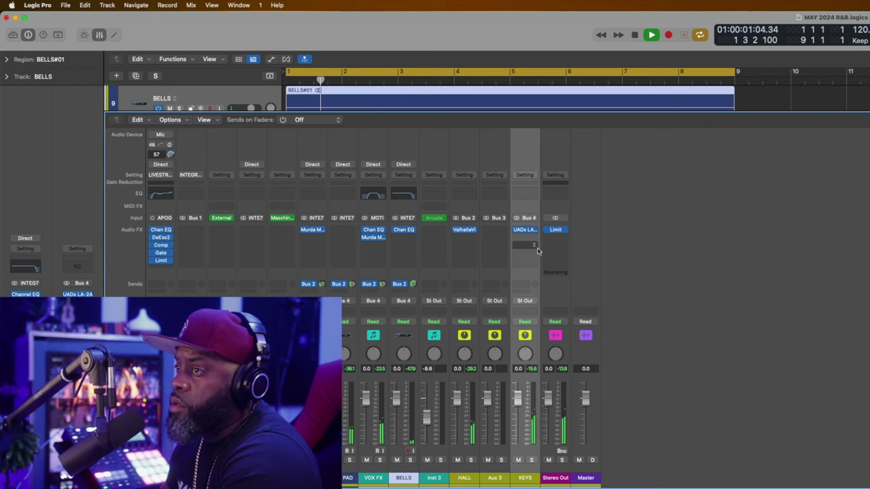
Step: Remove the Bus 2 HALL sends from the KEYS, ICE PAD, VOX FX and BELLS channels together
key("space")
left_click_drag(306, 344, 414, 347)
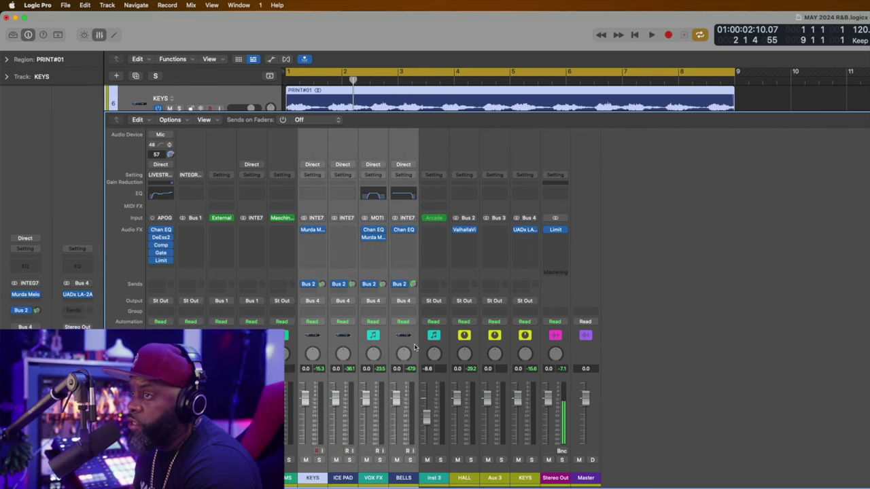
left_click(406, 285)
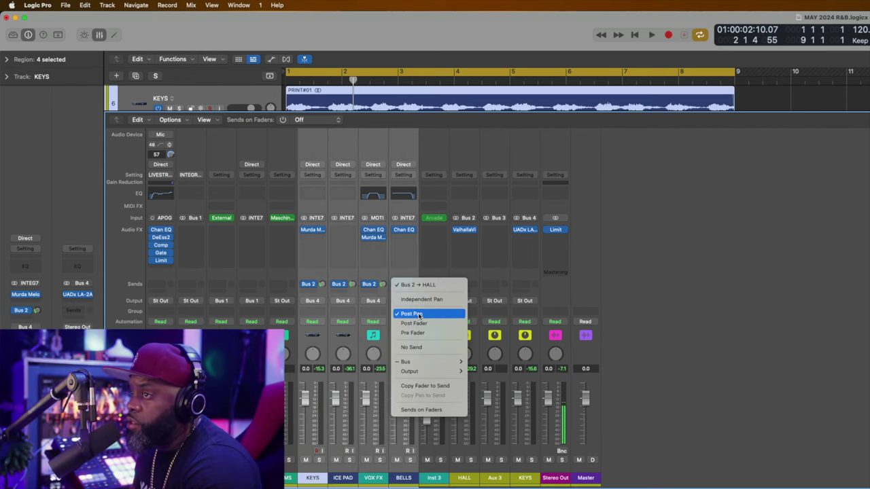
left_click(411, 347)
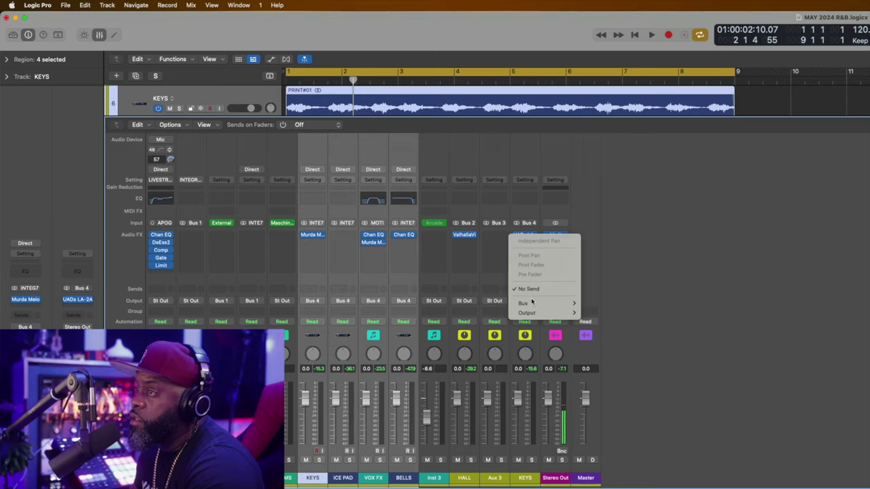
Step: Add a Bus 2 HALL send to the KEYS bus and set its level to about -11.8 dB during playback
mouse_move(543, 303)
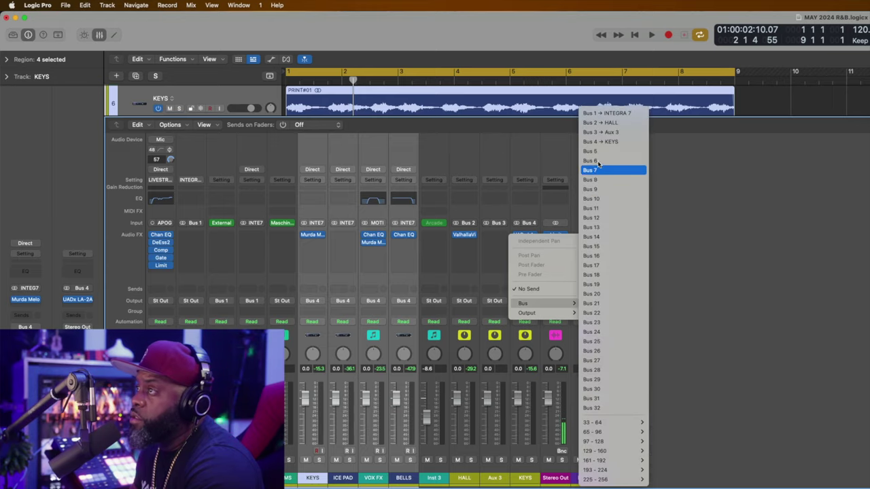
left_click(617, 124)
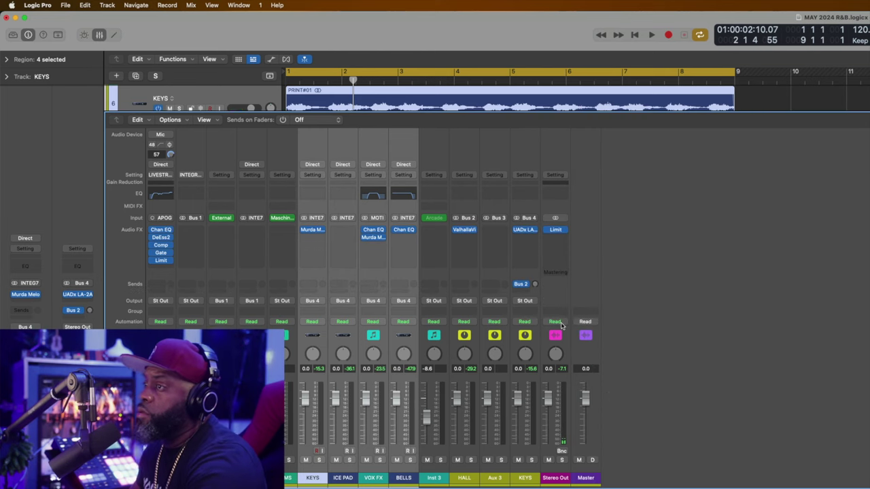
key("space")
left_click(534, 284, "alt")
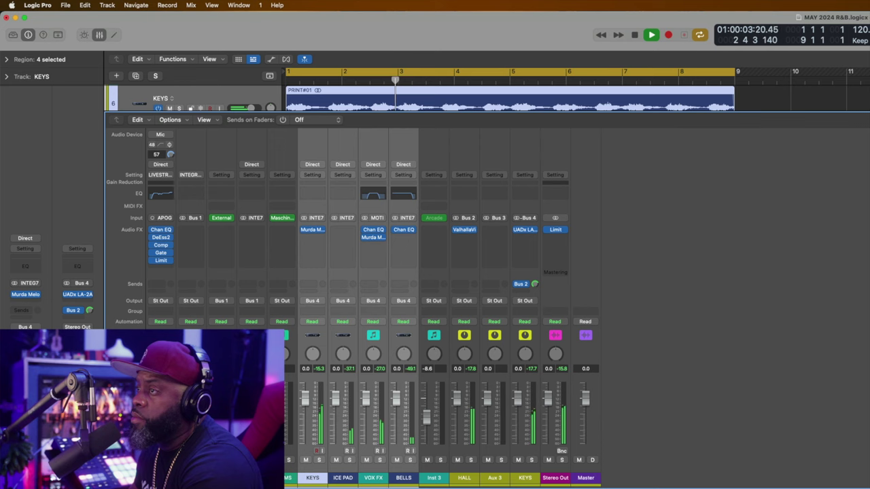
left_click_drag(516, 229, 513, 253)
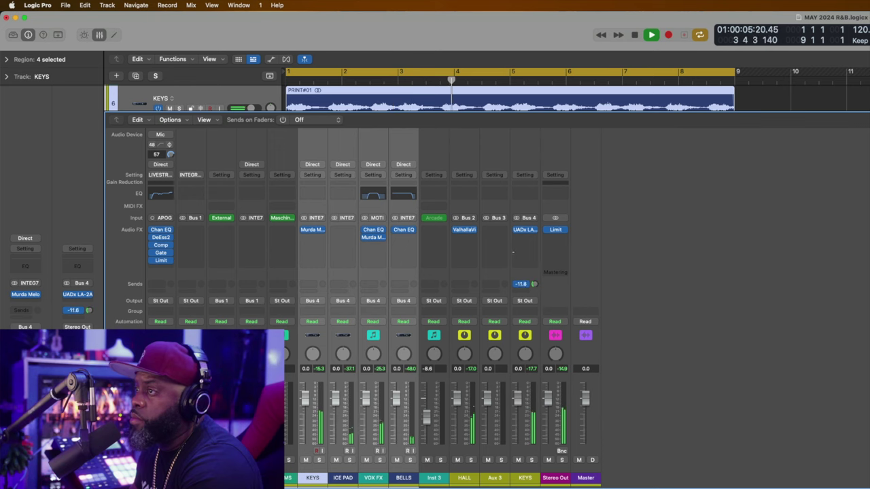
key("space")
Step: Insert the stereo Soundtoys PanMan plug-in on the KEYS bus after the LA-2A compressor
left_click(521, 246)
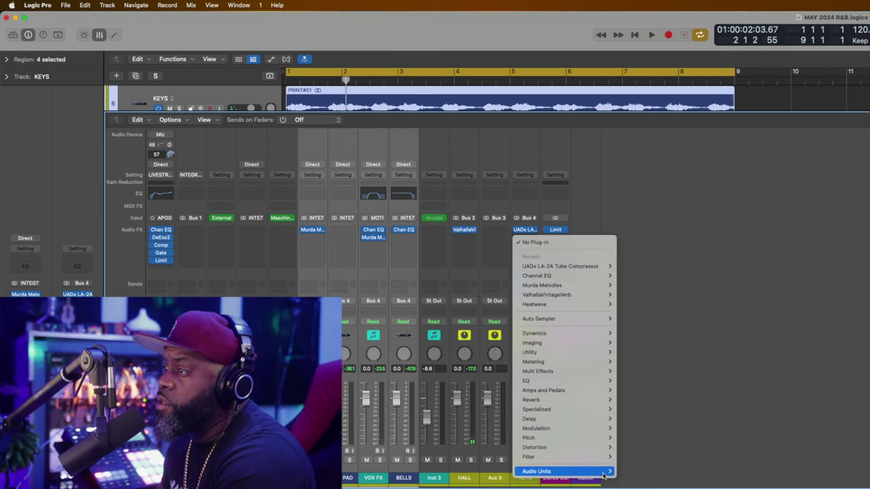
mouse_move(604, 470)
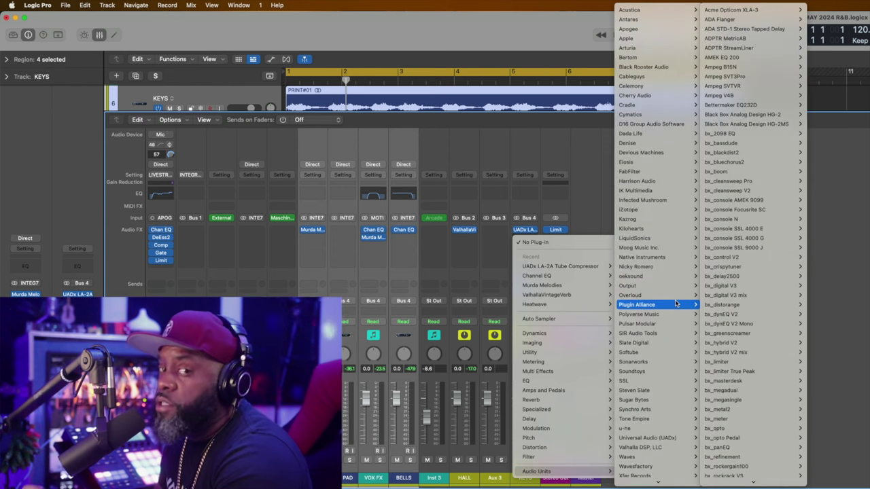
mouse_move(683, 374)
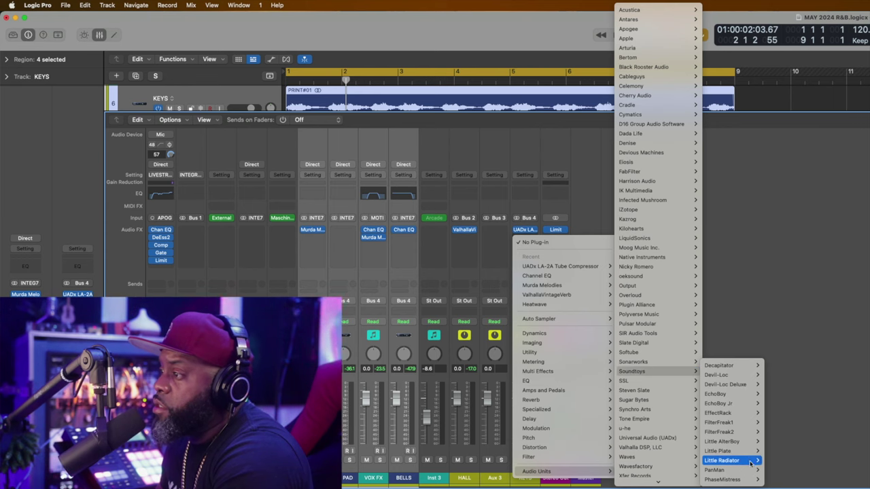
mouse_move(744, 474)
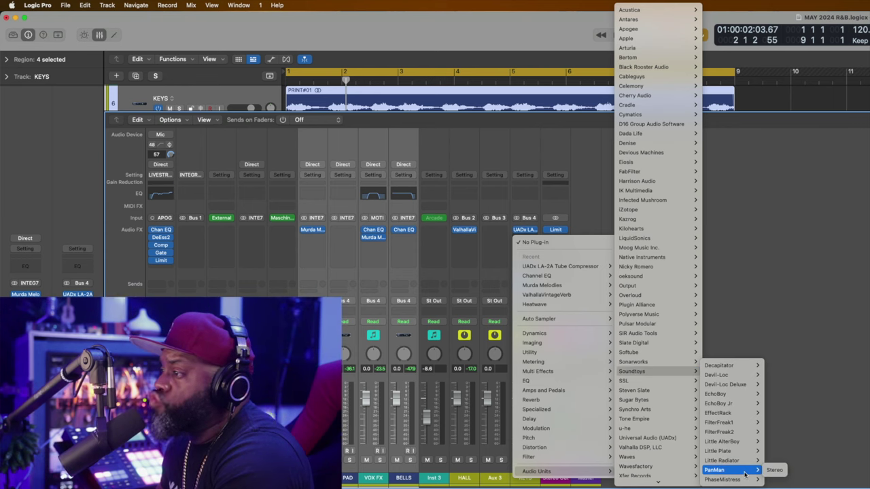
left_click(774, 470)
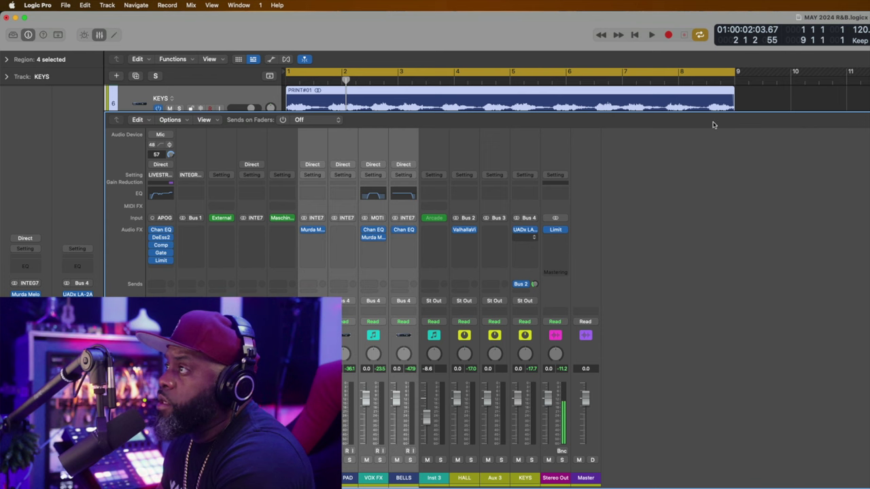
left_click_drag(752, 164, 532, 151)
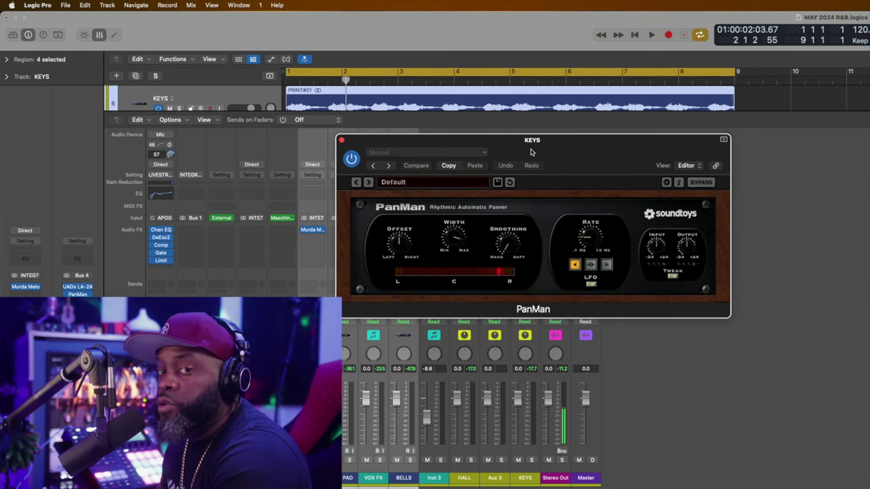
Step: Load the 2 BarWideSlow MIDI preset in PanMan on the KEYS bus and lower its Width during playback
key("space")
left_click(368, 182)
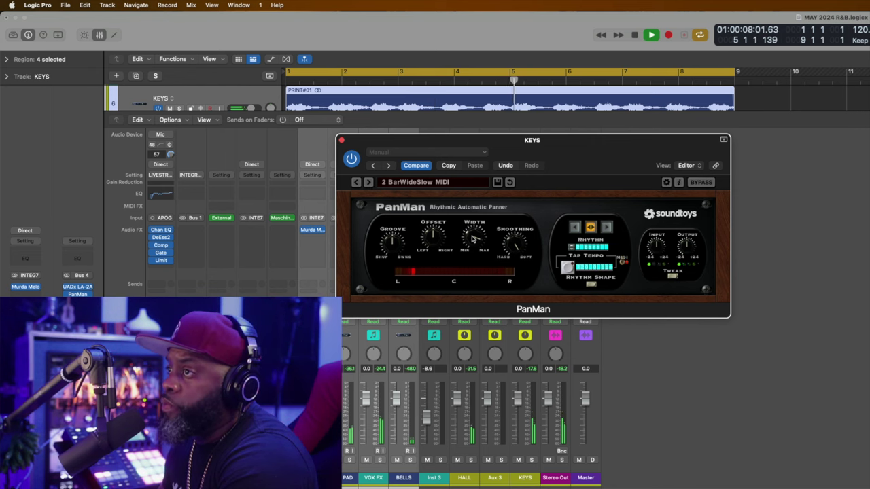
left_click_drag(474, 238, 467, 252)
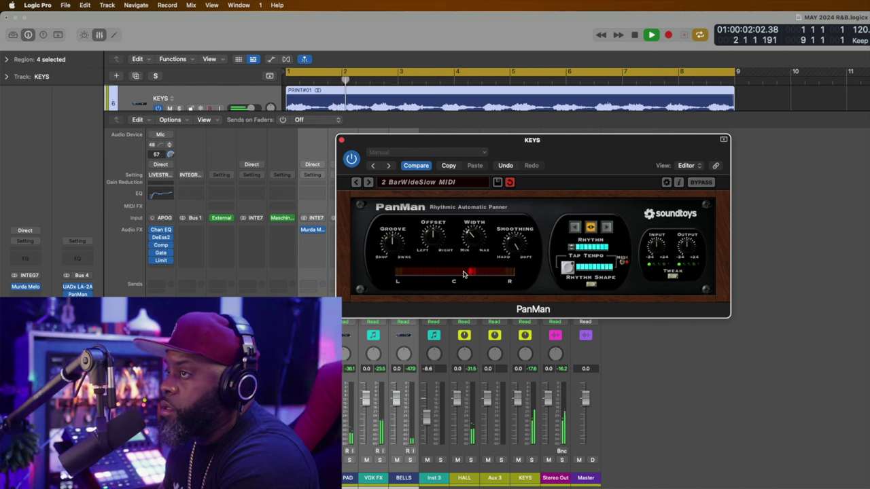
left_click(341, 140)
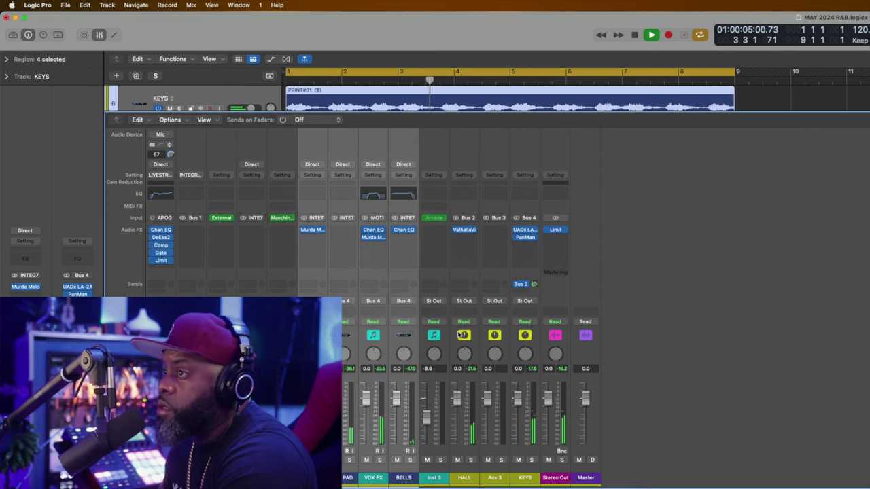
Step: Insert the stereo Soundtoys PhaseMistress plug-in on the KEYS bus after PanMan
left_click(534, 246)
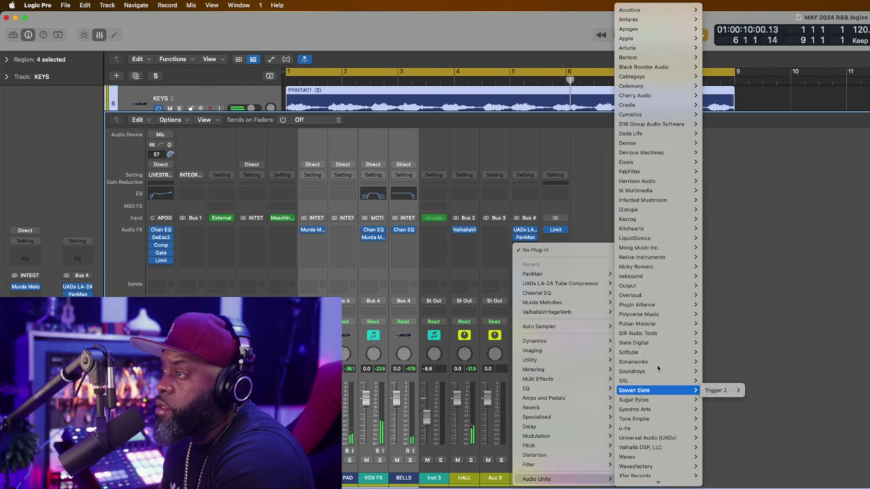
mouse_move(678, 362)
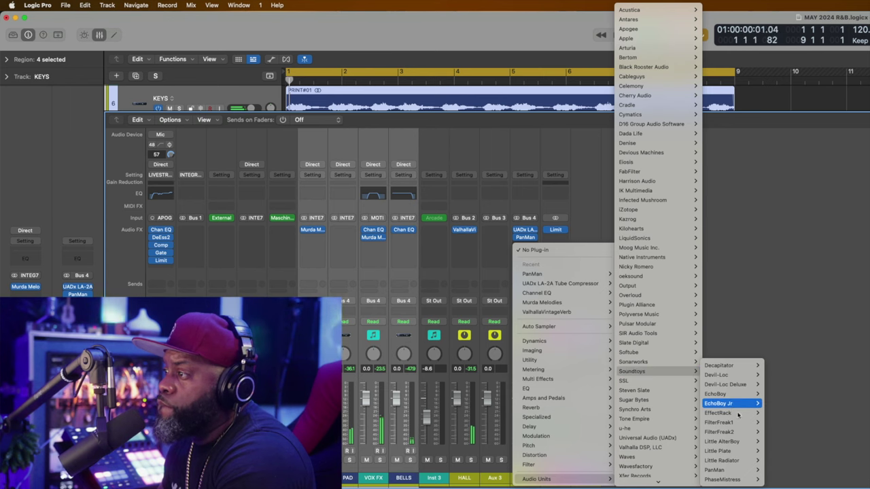
mouse_move(744, 421)
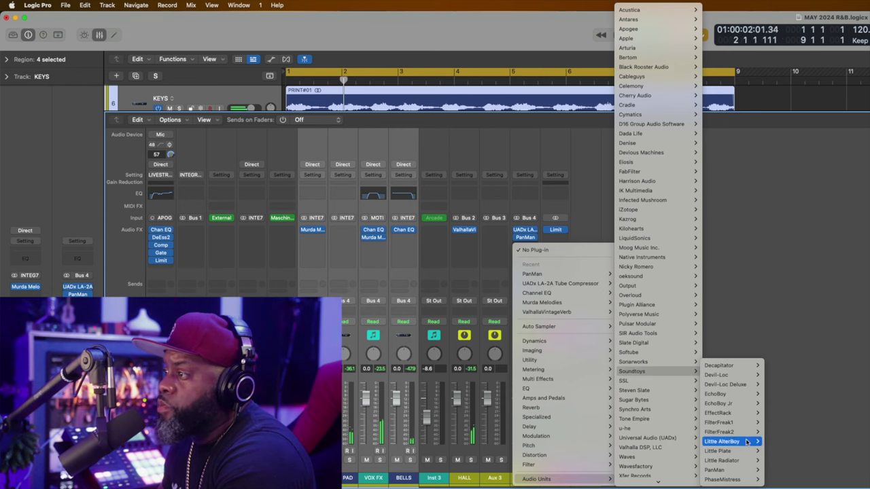
mouse_move(747, 463)
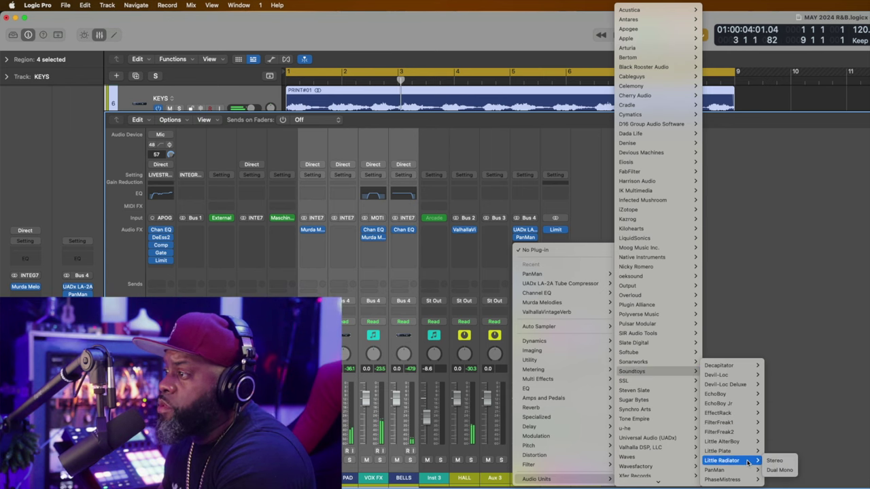
mouse_move(747, 479)
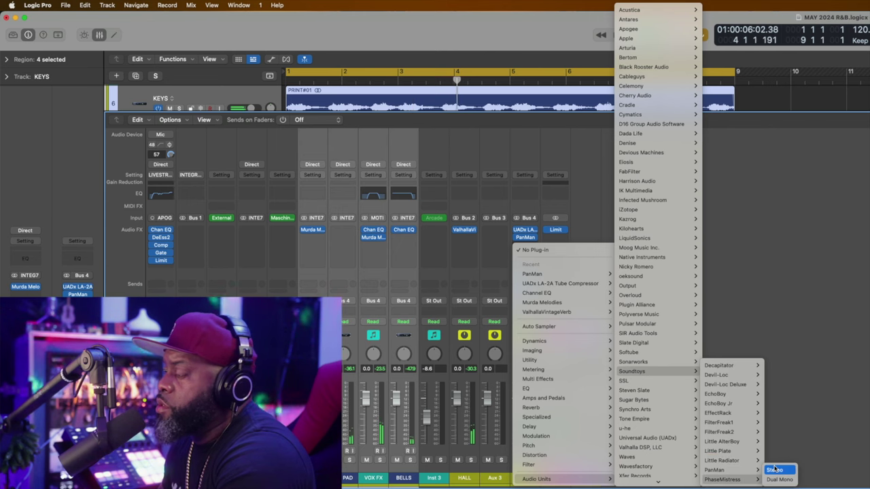
left_click(774, 469)
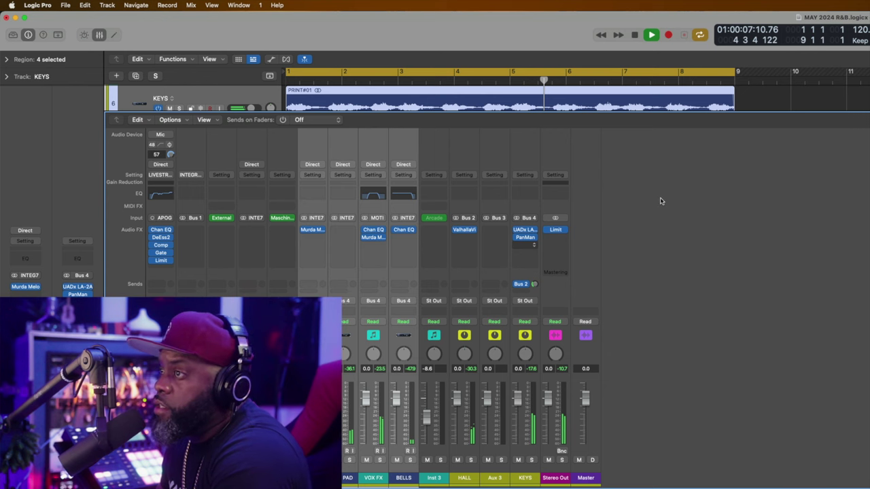
left_click_drag(754, 156, 495, 180)
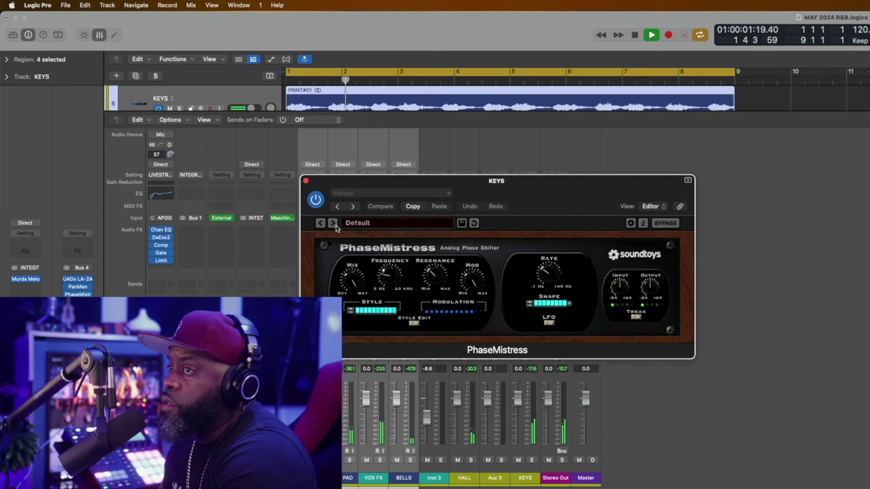
Step: Load PhaseMistress's 2 by 4 Slo Rez preset, lower its Mix towards dry and compare the sound with the plug-in bypassed
left_click(333, 222)
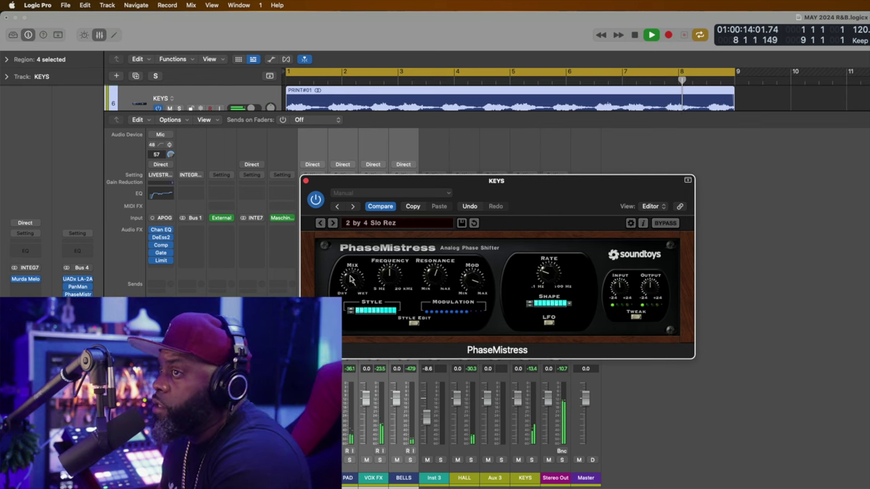
left_click_drag(350, 277, 349, 312)
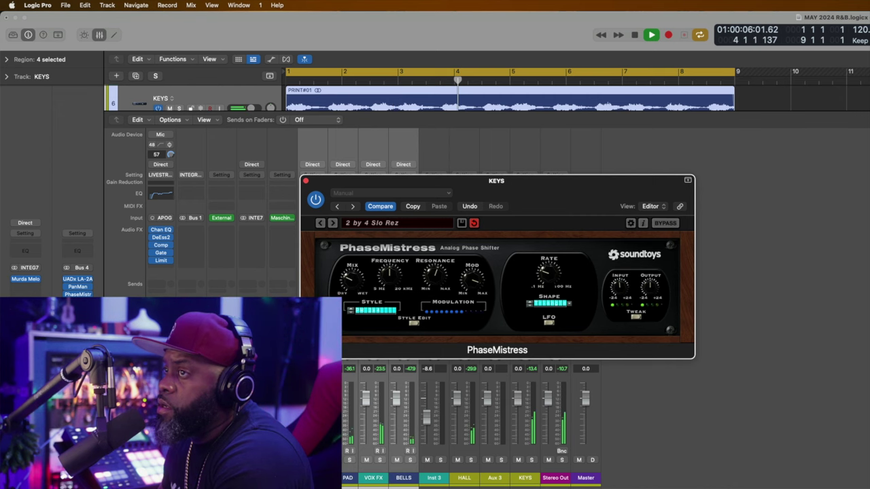
left_click(315, 202)
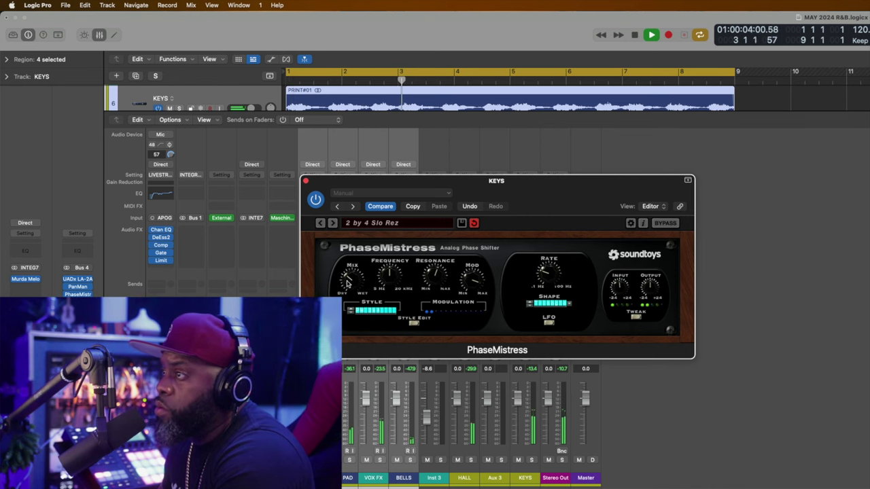
left_click(306, 181)
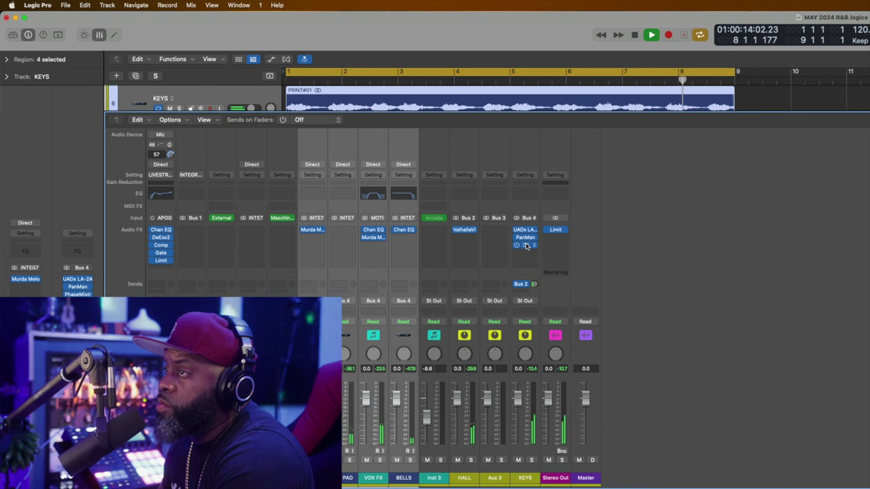
Step: Audition the KEYS bus with PhaseMistress ahead of PanMan, and put PanMan back before PhaseMistress
key("space")
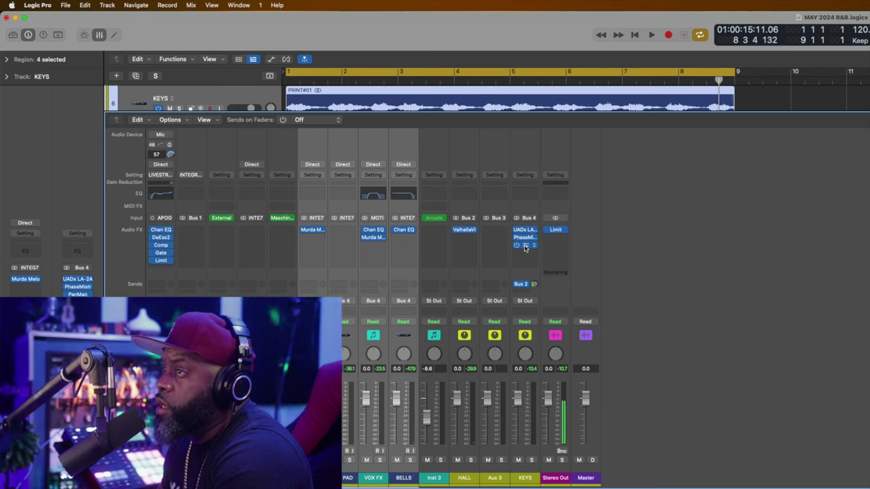
key("Return")
key("space")
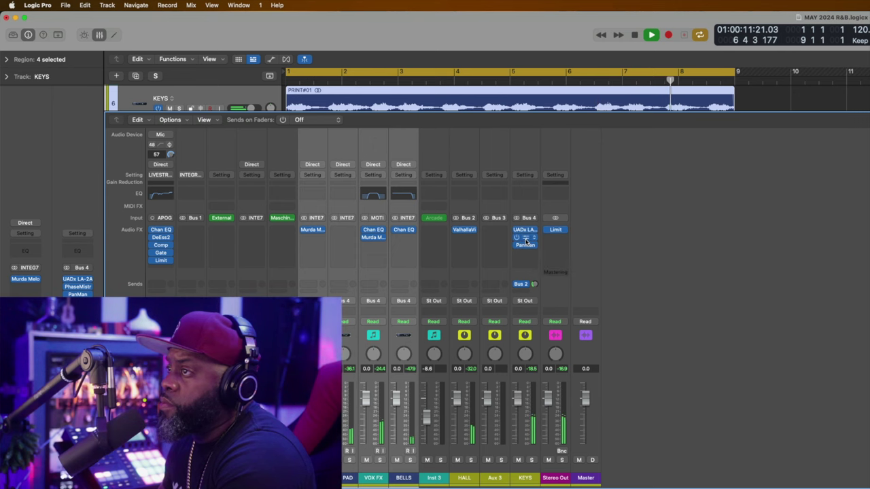
left_click_drag(526, 244, 525, 239)
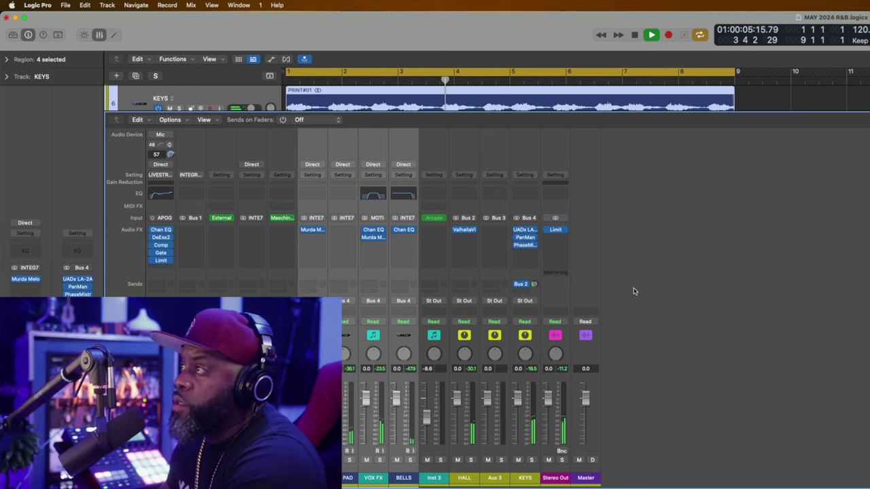
Step: Hide the mixer and repeat the five eight-bar audio regions from CHORUS BASS to BELLS twice, extending them to bar 25
key("x")
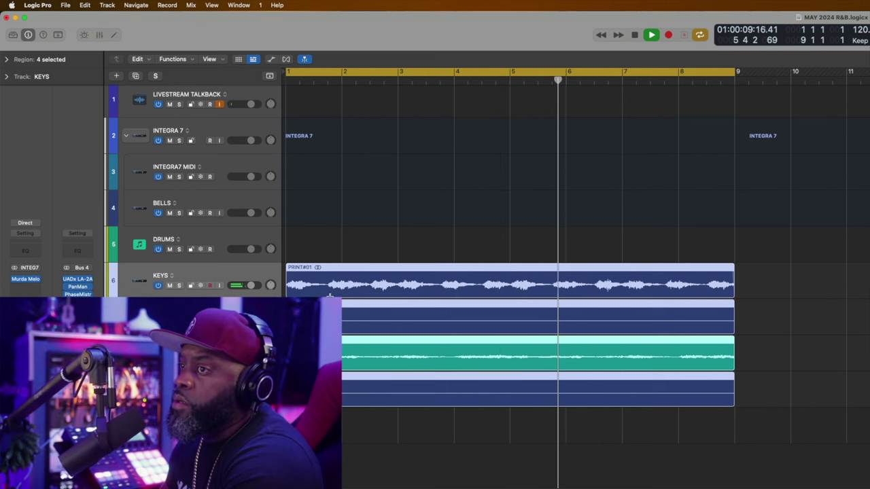
scroll(331, 295, "down", 5)
scroll(330, 295, "up", 2)
scroll(331, 295, "up", 2)
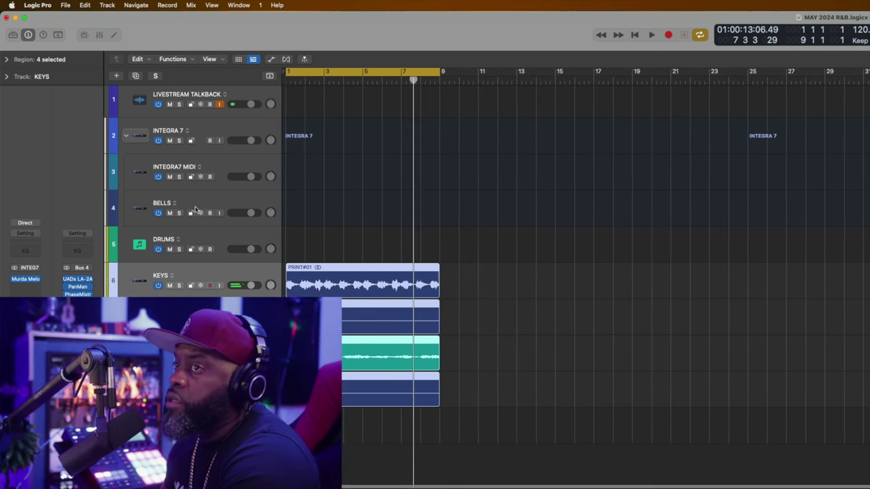
left_click(288, 169)
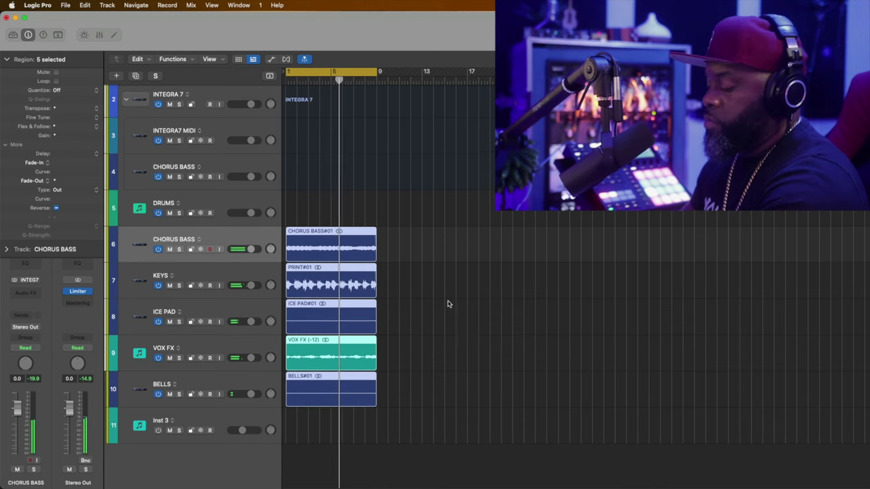
key("super+r")
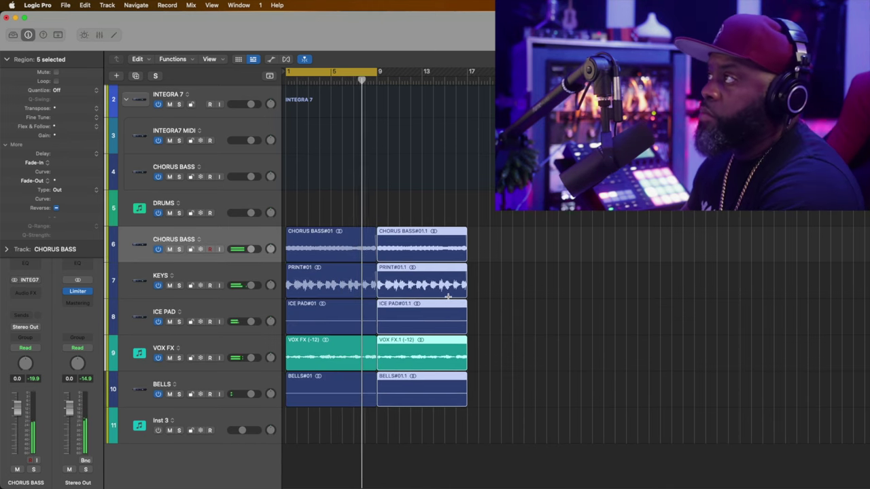
key("super+r")
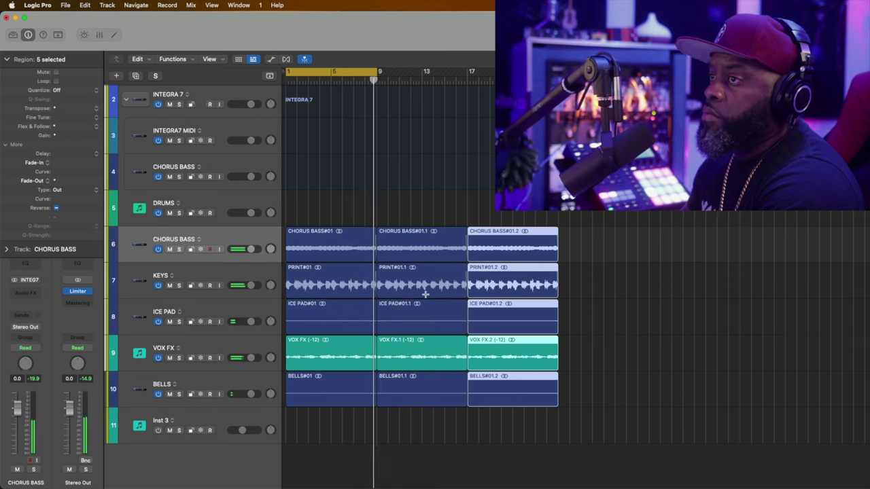
Step: Set Fade-Out to 1 for the first ICE PAD, VOX FX and BELLS regions
scroll(380, 279, "up", 8)
scroll(380, 277, "left", 5)
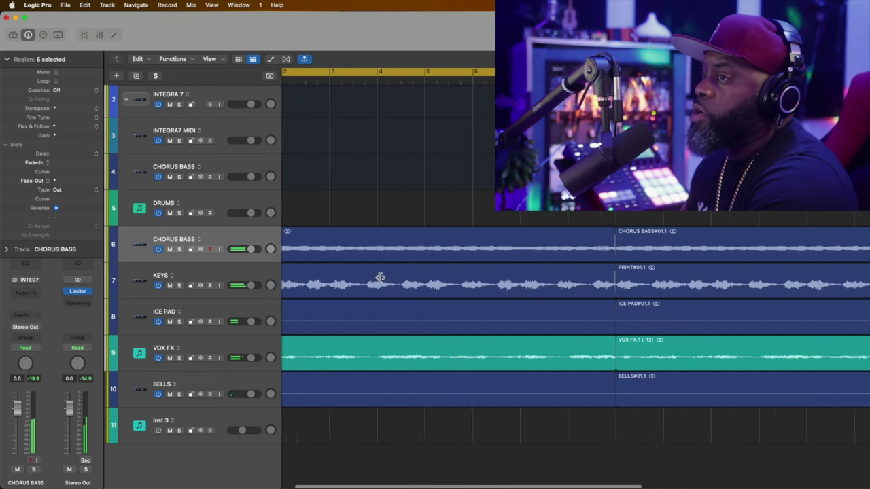
scroll(380, 278, "left", 3)
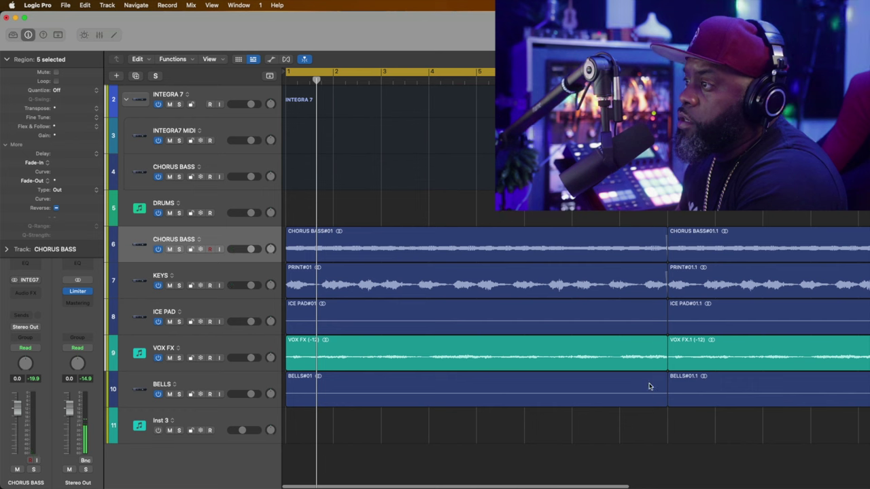
left_click_drag(649, 387, 651, 323)
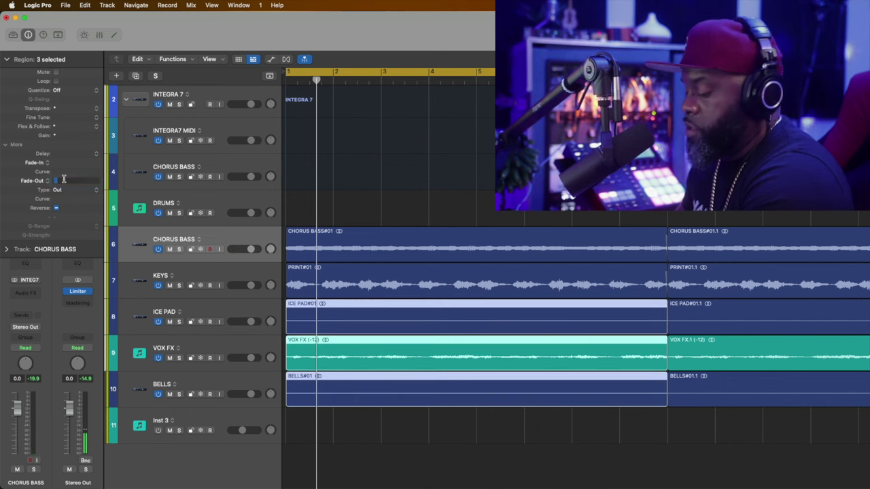
key("Return")
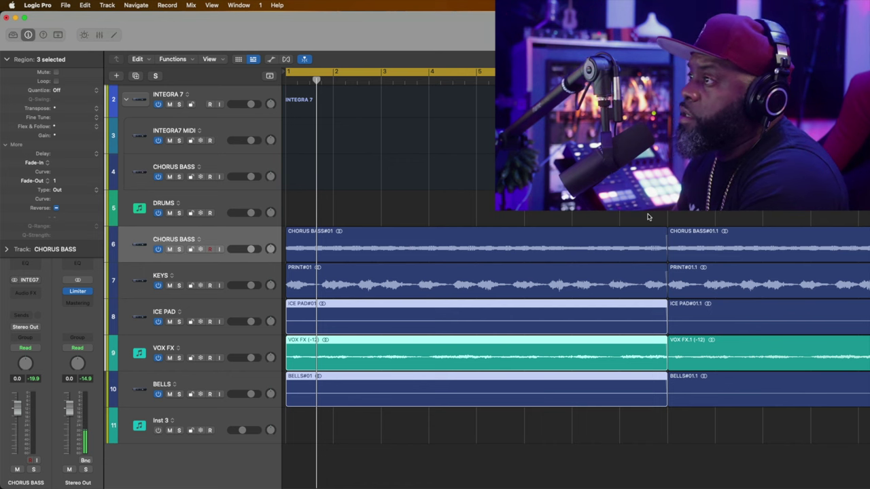
Step: Draw matching fade-outs at the end of the first five regions, CHORUS BASS to BELLS, and change their fade type
left_click_drag(647, 217, 637, 410)
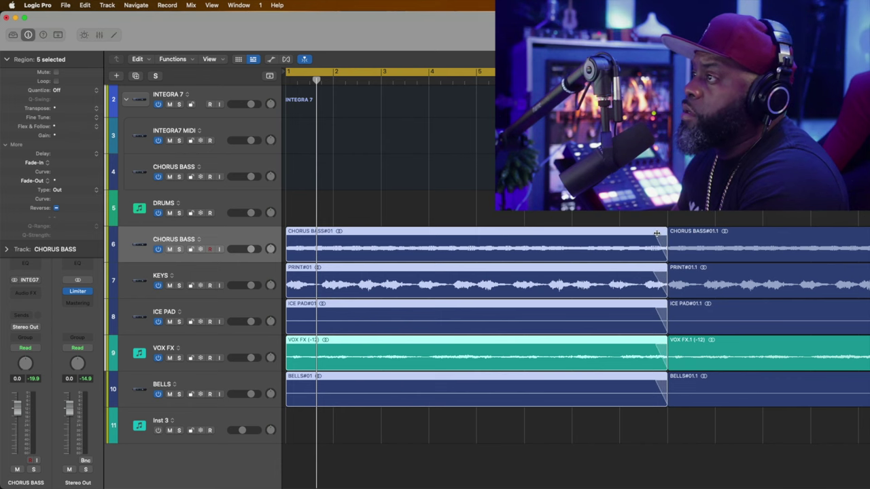
left_click_drag(656, 233, 645, 232)
right_click(659, 231)
left_click(665, 245)
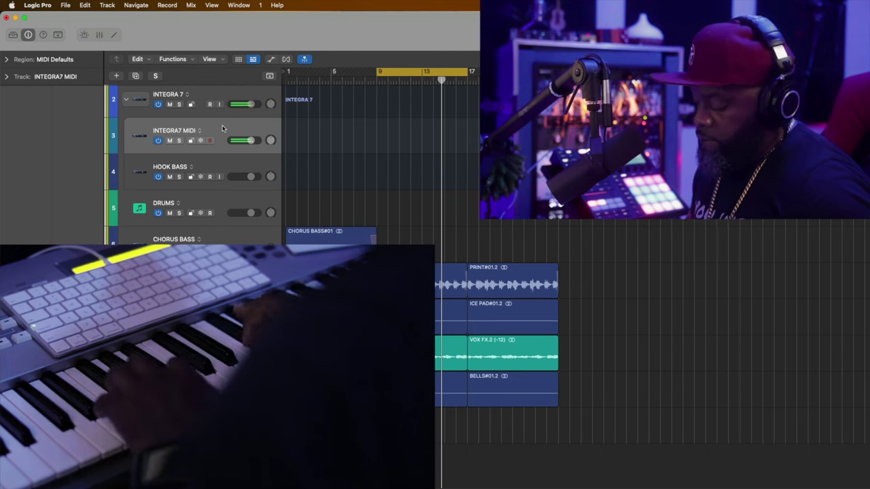
key("r")
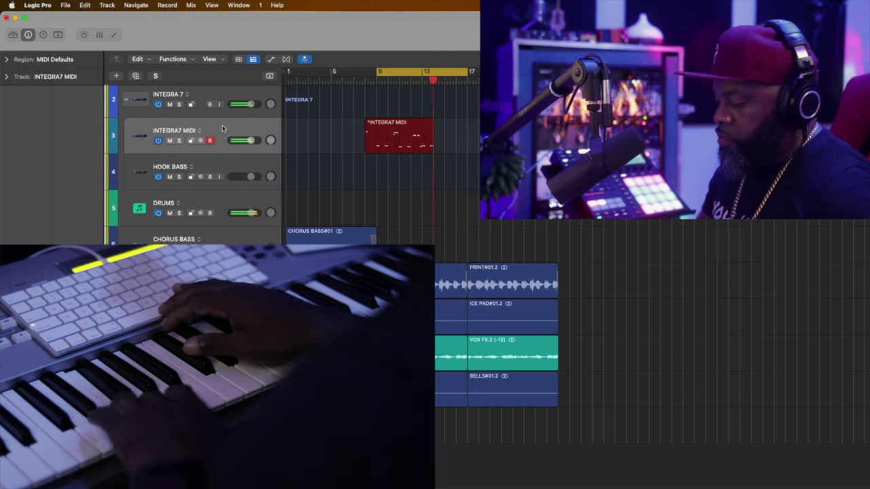
key("space")
key("super+z")
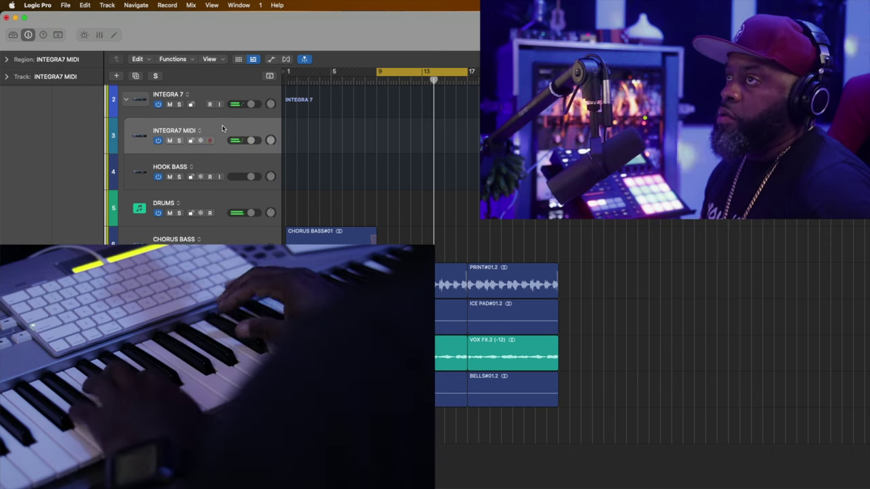
Step: Record the hook bass part on the INTEGRA7 MIDI track over the bar 9 to 17 cycle
key("r")
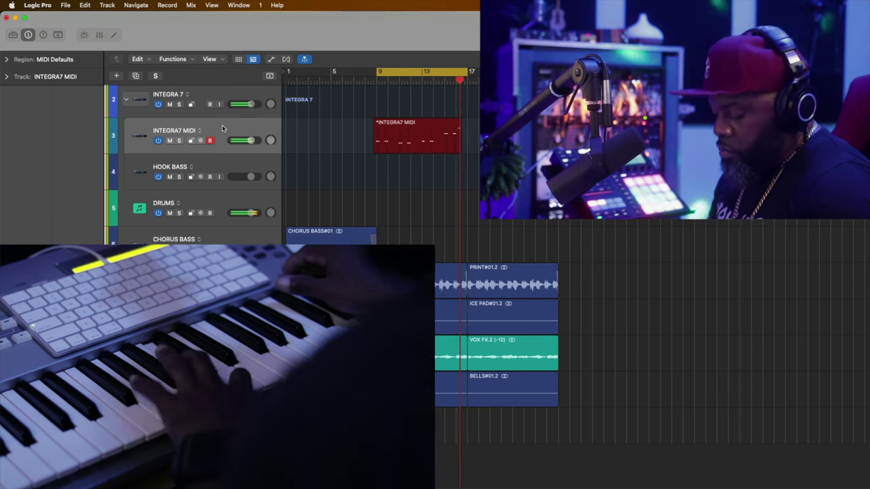
key("space")
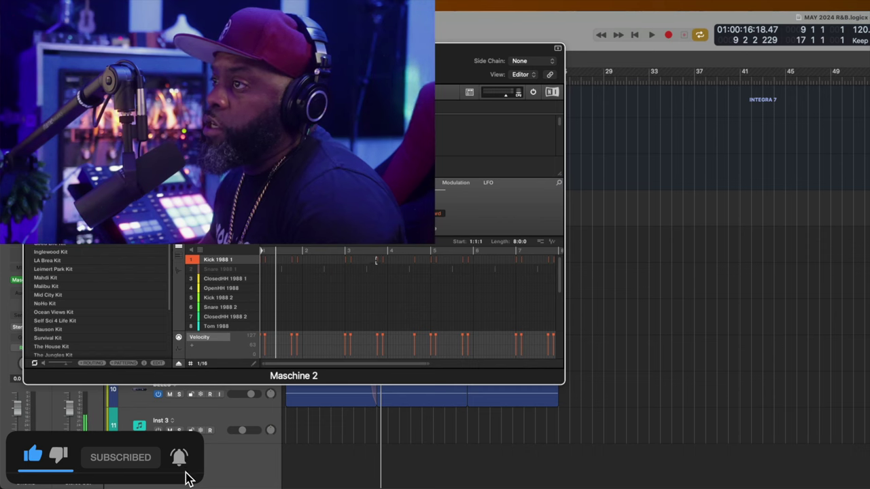
Step: Export the Kick 1988 1 pattern from Maschine 2 as audio onto the empty arrangement area below Inst 3 at bar 1
left_click(550, 243)
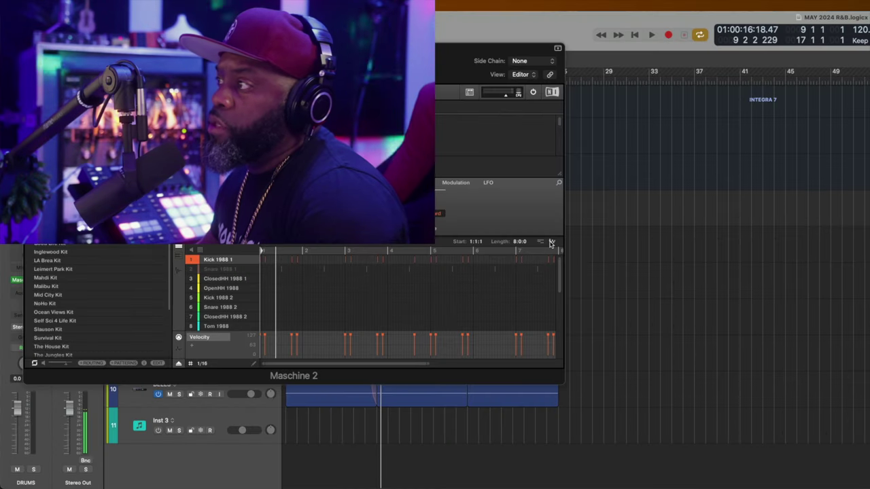
left_click_drag(550, 243, 287, 456)
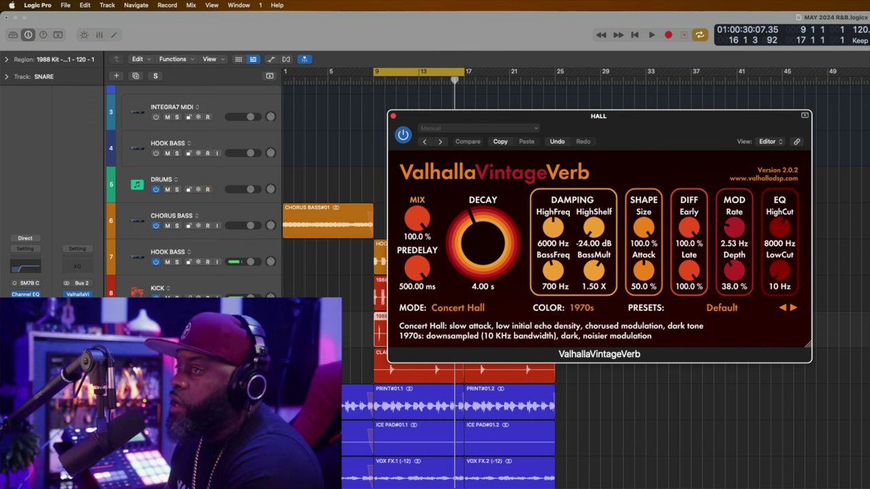
Step: Lower the HALL reverb's predelay in ValhallaVintageVerb to 15.18 ms and listen to the snare in the beat
left_click_drag(616, 127, 562, 123)
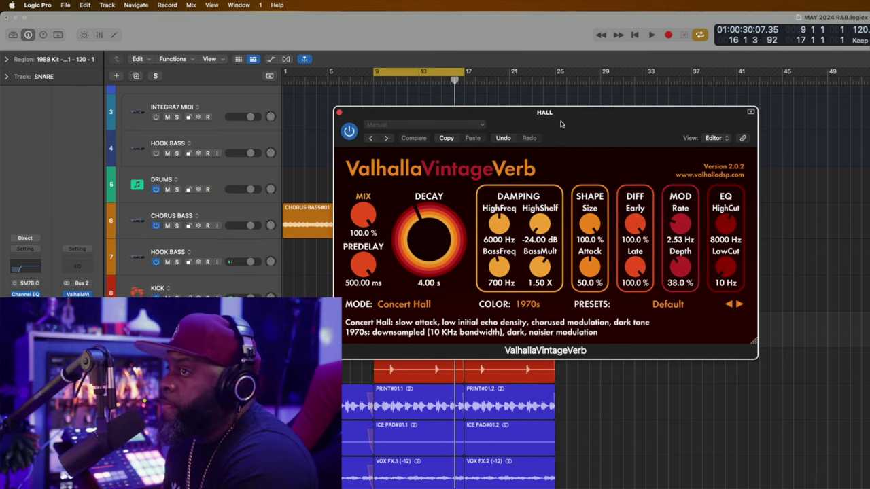
mouse_move(363, 263)
left_mouse_down()
mouse_move(362, 280)
mouse_move(360, 247)
left_mouse_up()
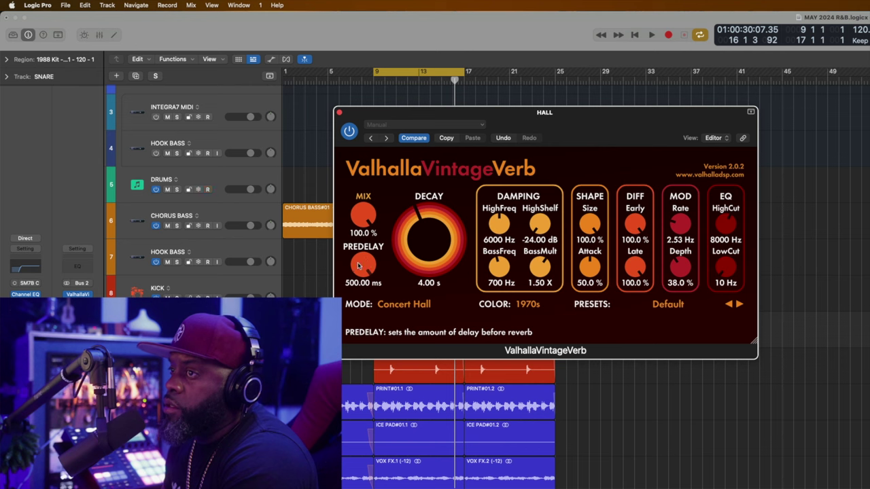
left_click_drag(353, 284, 366, 234)
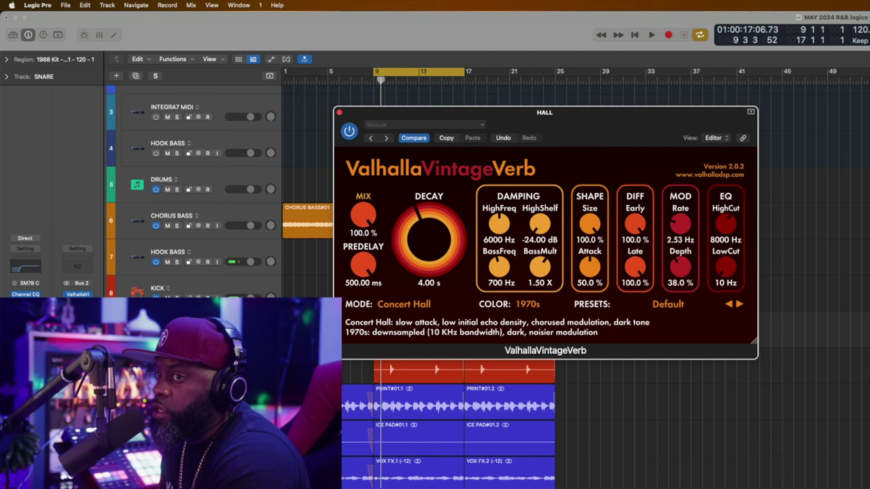
left_click(42, 339)
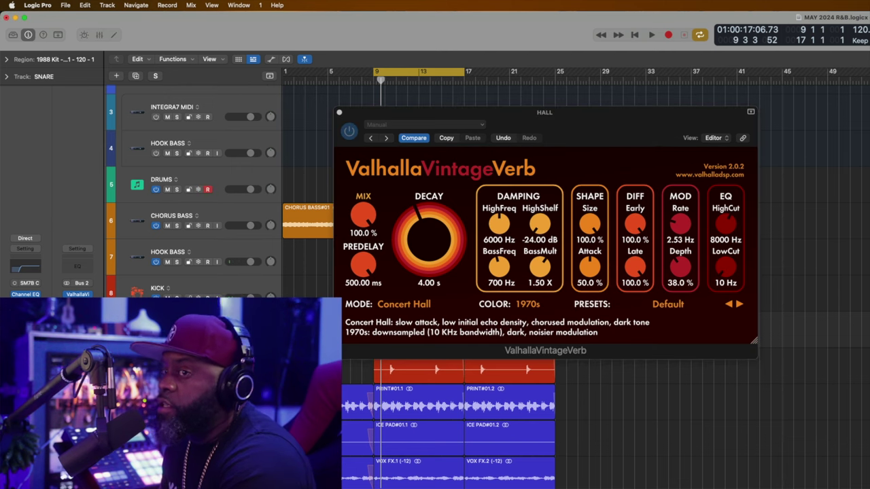
left_click_drag(339, 277, 343, 343)
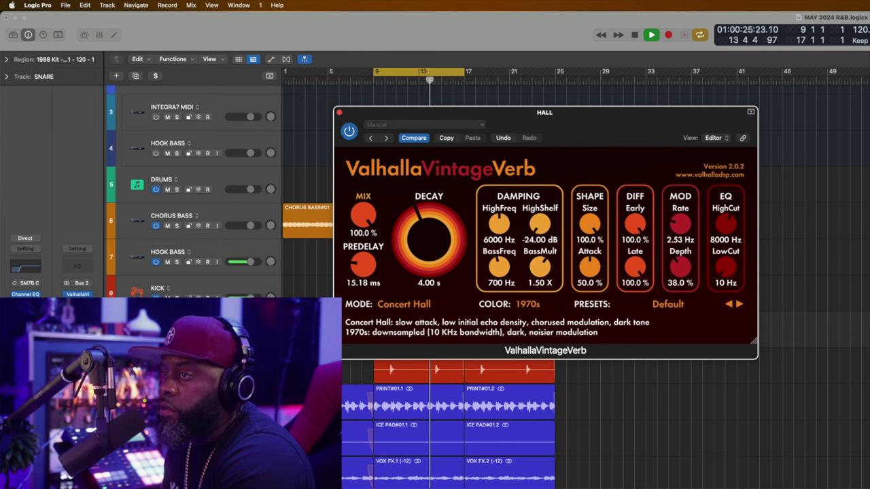
left_click(39, 339)
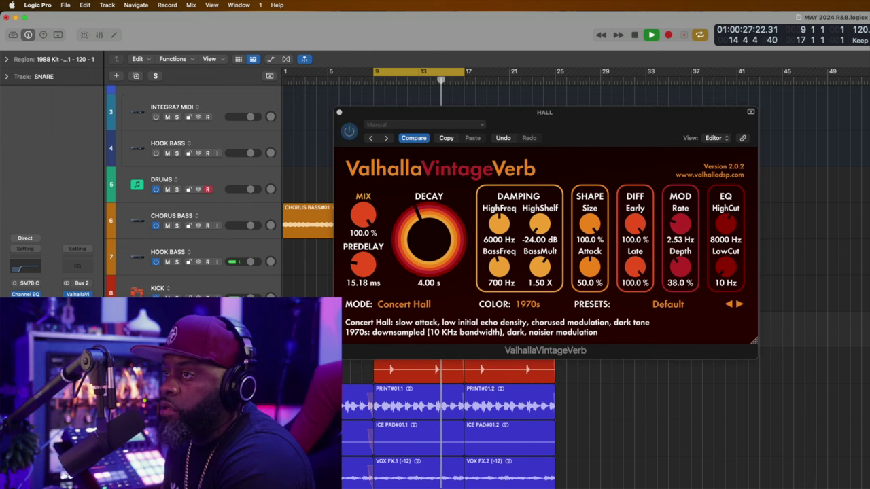
key("space")
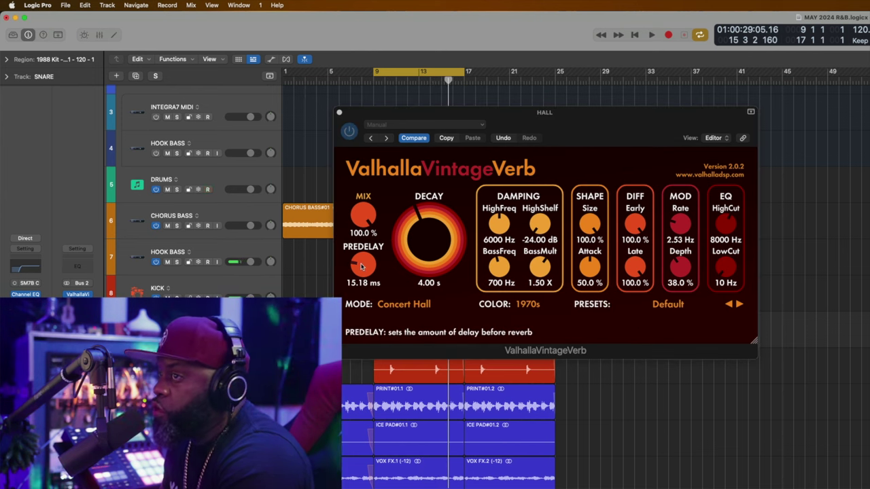
Step: Set the HALL reverb's predelay back to 500 ms and audition the snare again
left_click_drag(363, 265, 397, 96)
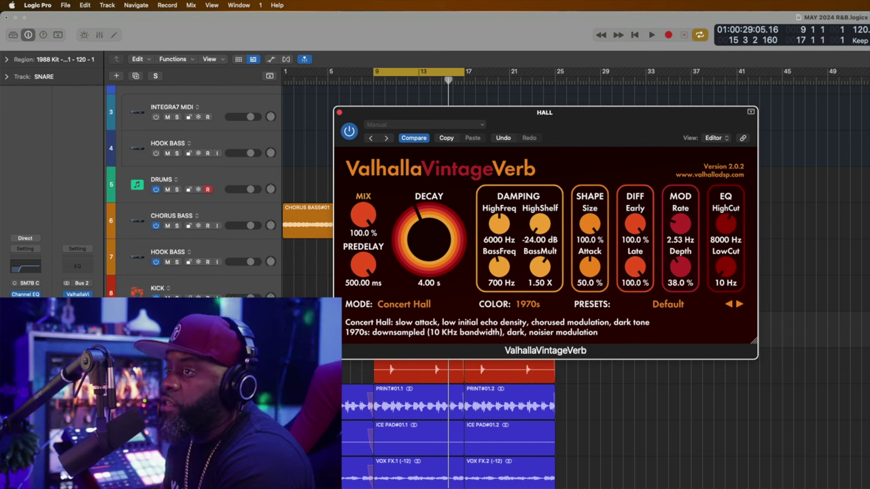
key("space")
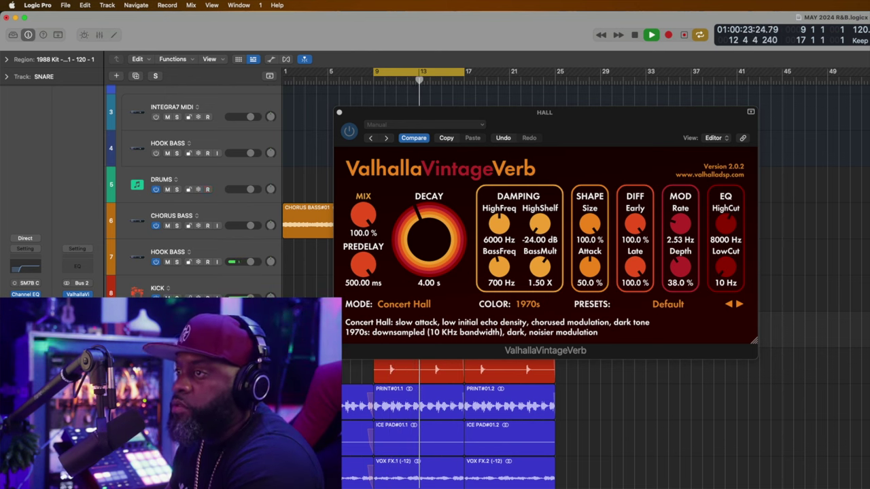
key("space")
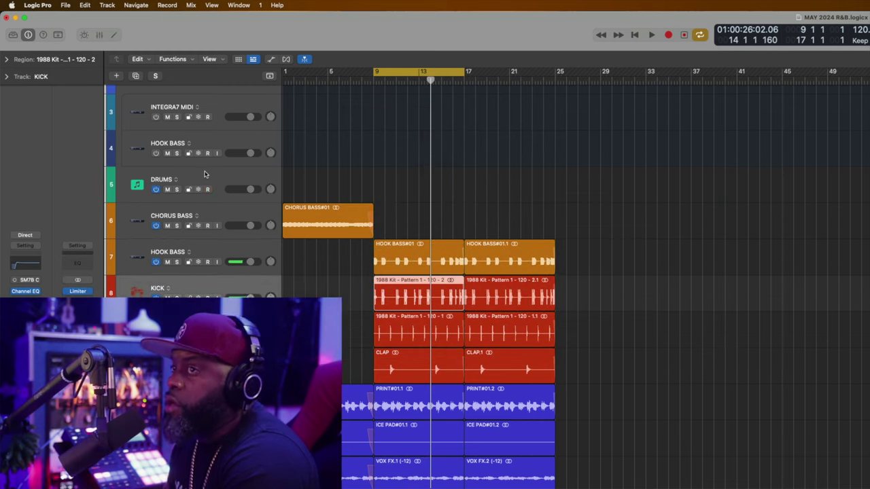
Step: Record a Maschine part on the DRUMS track at bar 10, lengthen its region to two bars and play it back
left_click(207, 173)
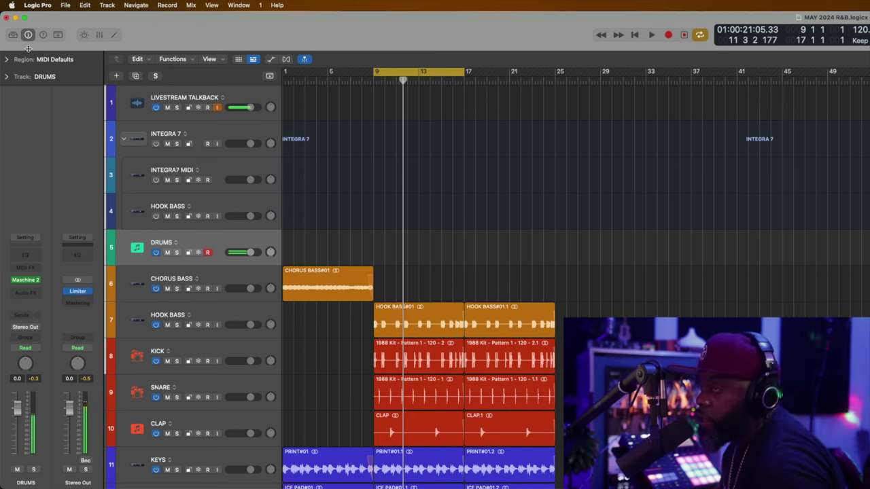
key("r")
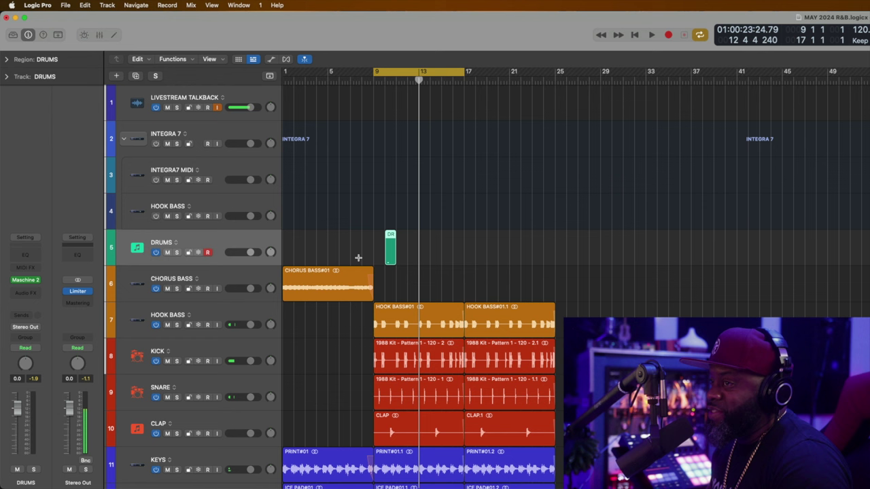
left_click_drag(393, 260, 406, 258)
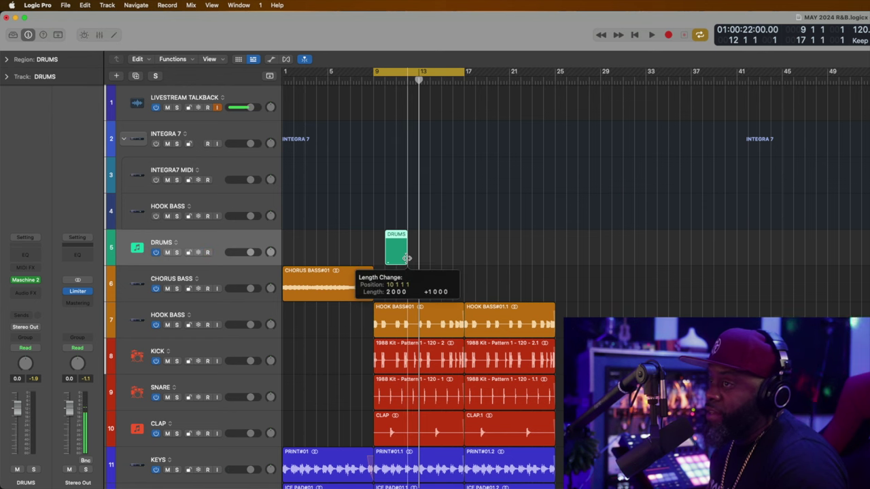
key("space")
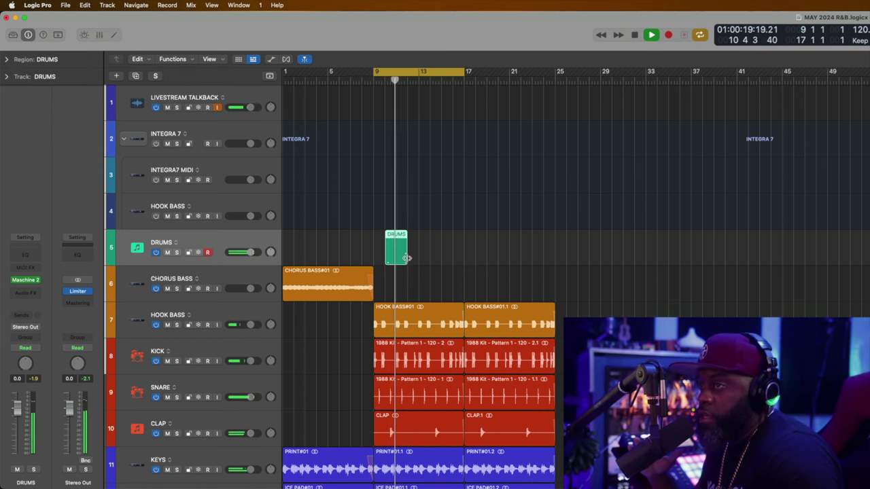
key("space")
key("space")
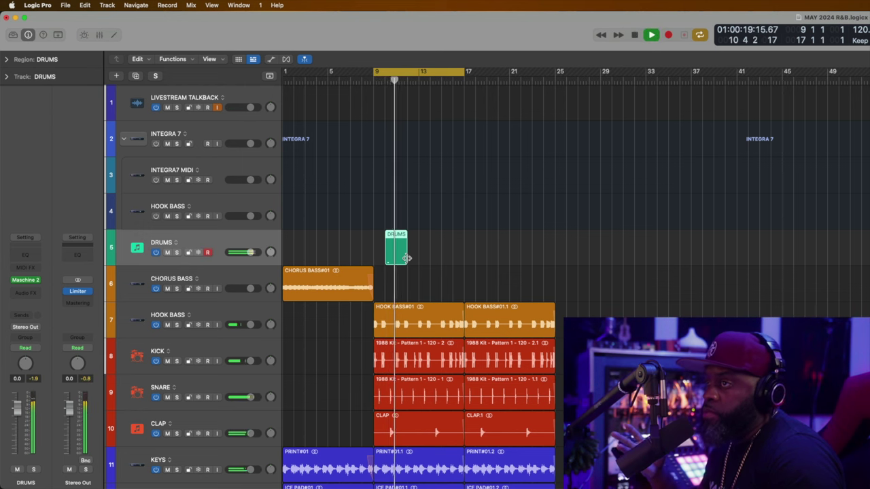
key("space")
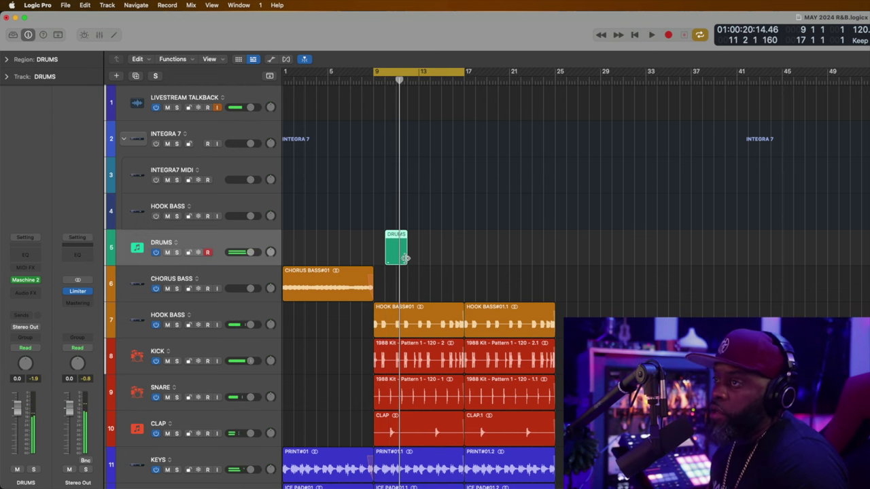
Step: Trim the end of the DRUMS region to about one bar long and bounce it in place to a new track named 808
left_click_drag(405, 258, 398, 259)
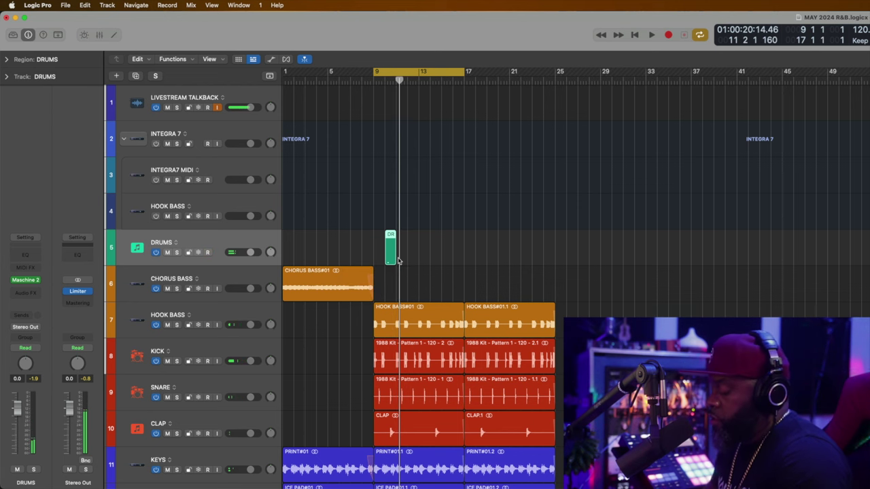
key("ctrl+b")
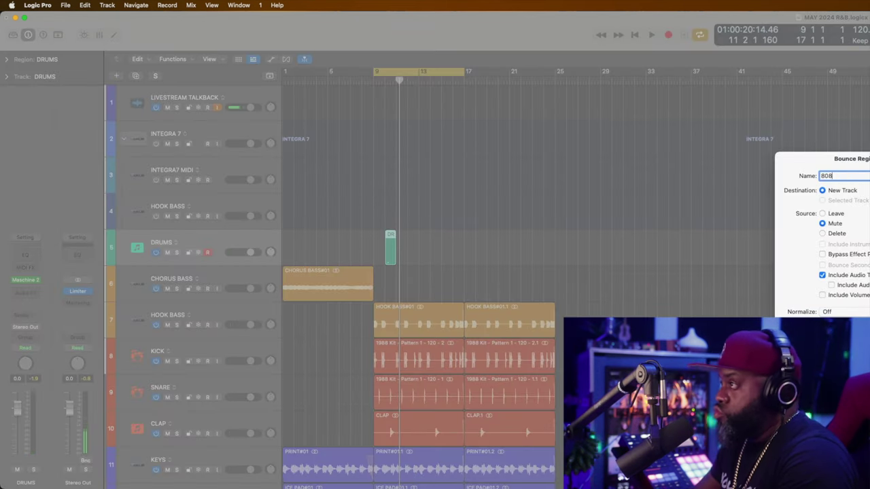
key("Return")
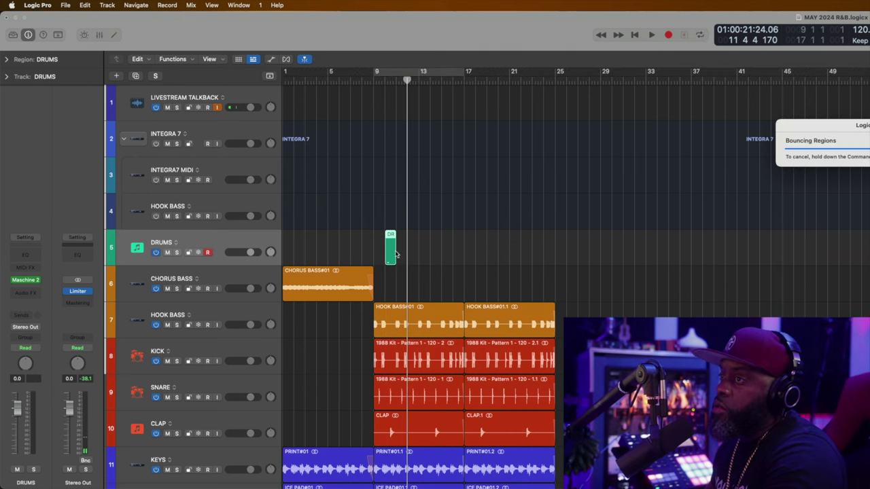
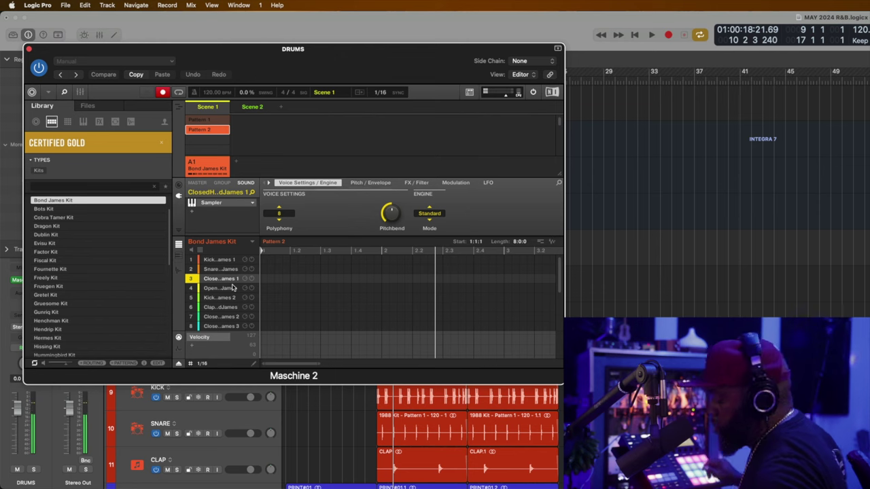
Step: Record a closed hi-hat pattern in Maschine 2, and record an open hi-hat part on the DRUMS track from bar 9
key("space")
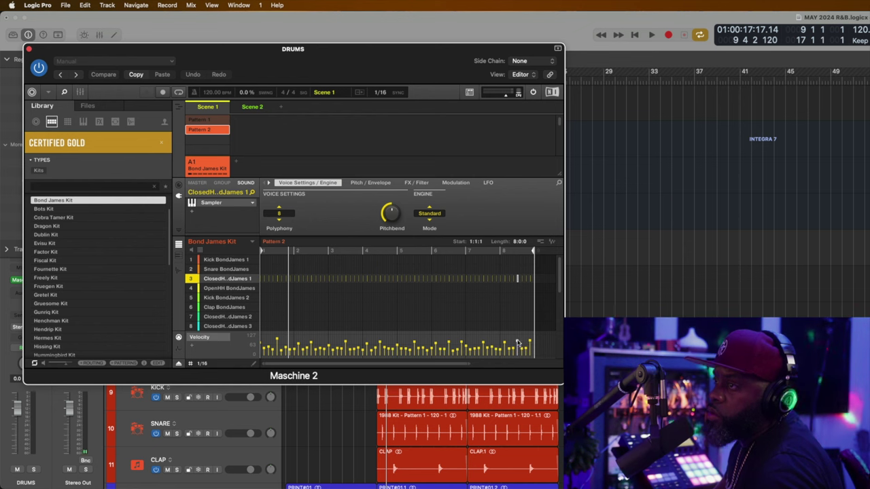
key("r")
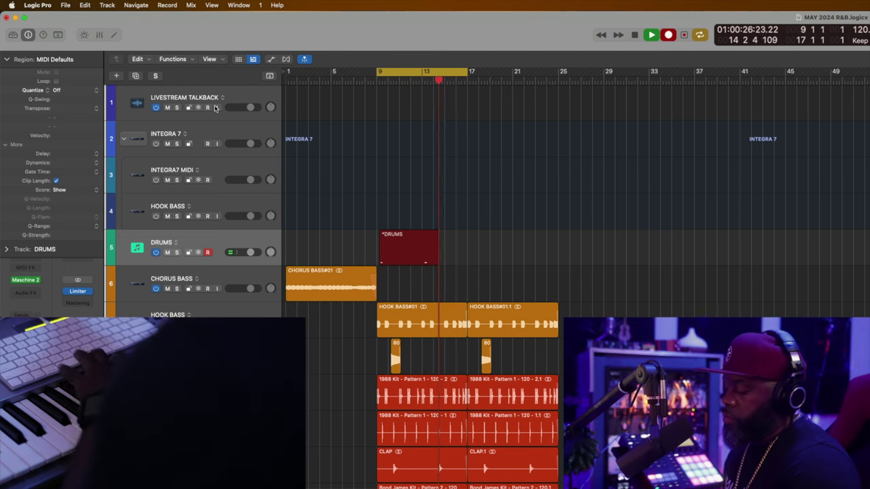
key("space")
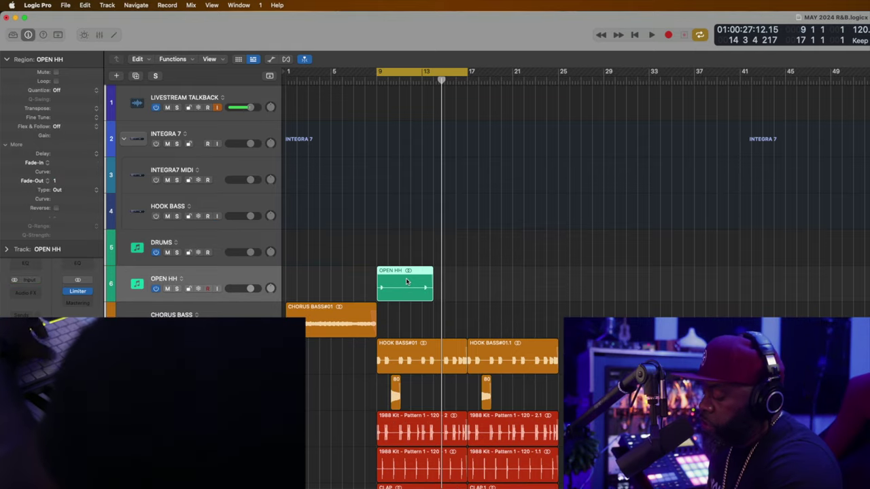
Step: Repeat the OPEN HH region and move the copy to start at bar 17
key("super+r")
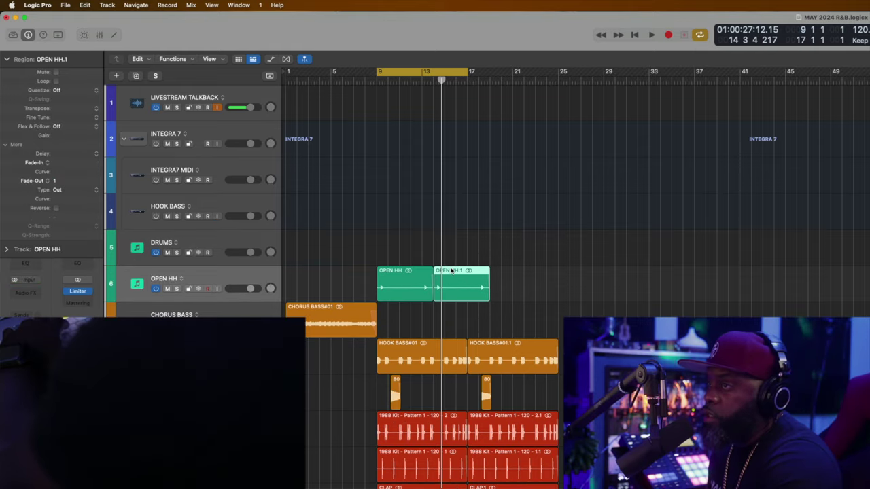
left_click_drag(451, 270, 482, 269)
key("space")
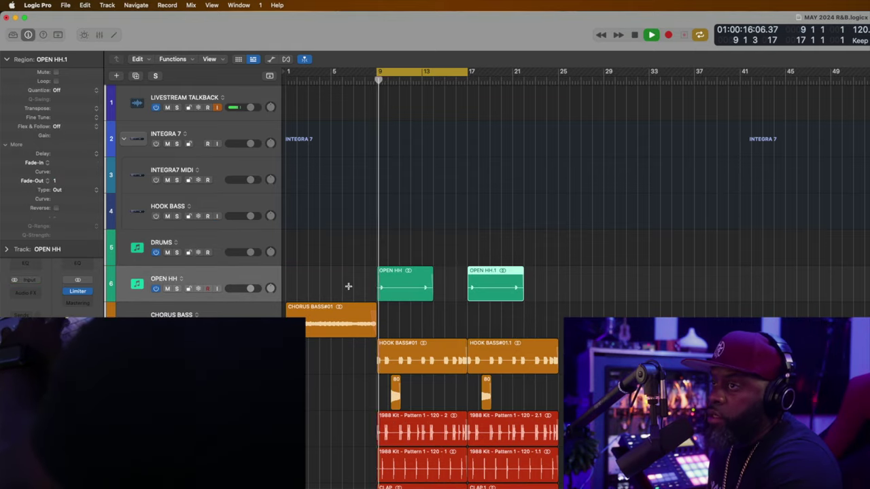
Step: Colour the OPEN HH track and its regions red to match the other drum tracks
left_click(241, 280)
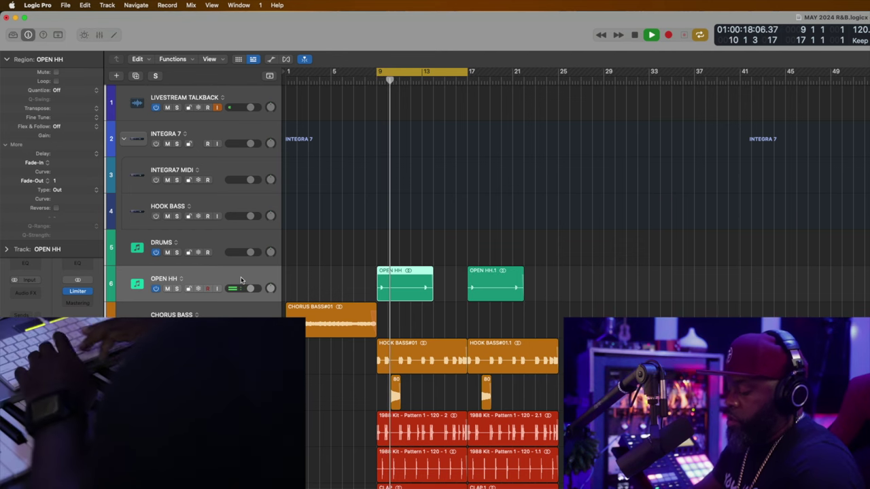
key("alt+c")
key("space")
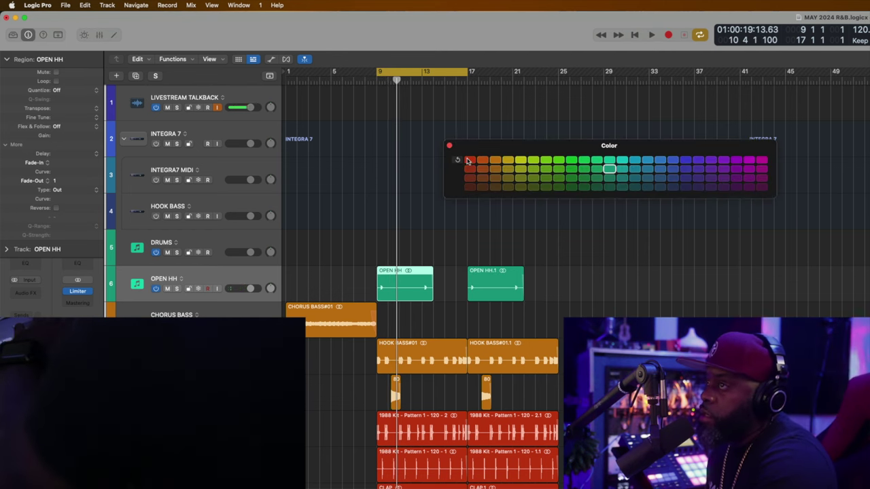
left_click(469, 160)
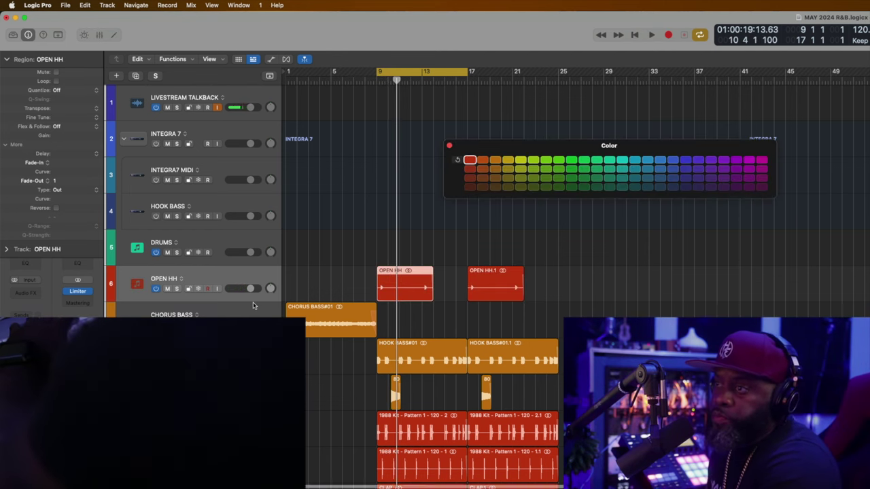
Step: Move the OPEN HH track below the Bond James Kit closed hi-hat track
scroll(224, 258, "down", 3)
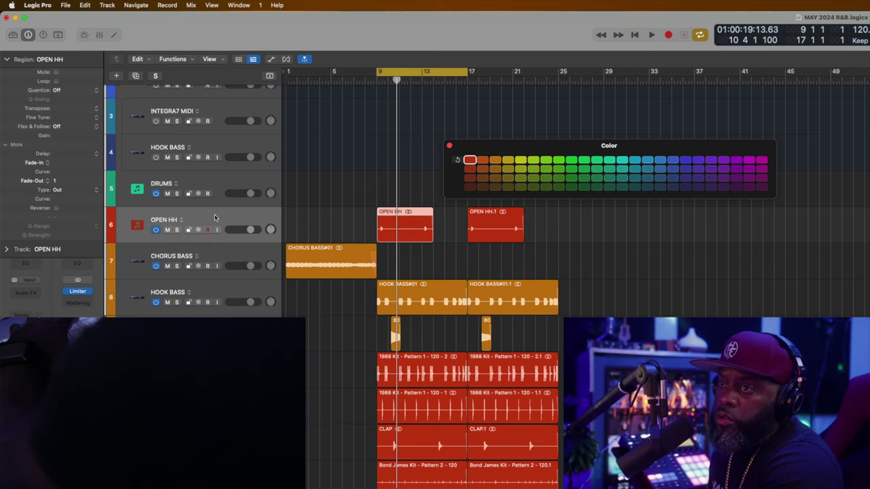
scroll(211, 204, "down", 4)
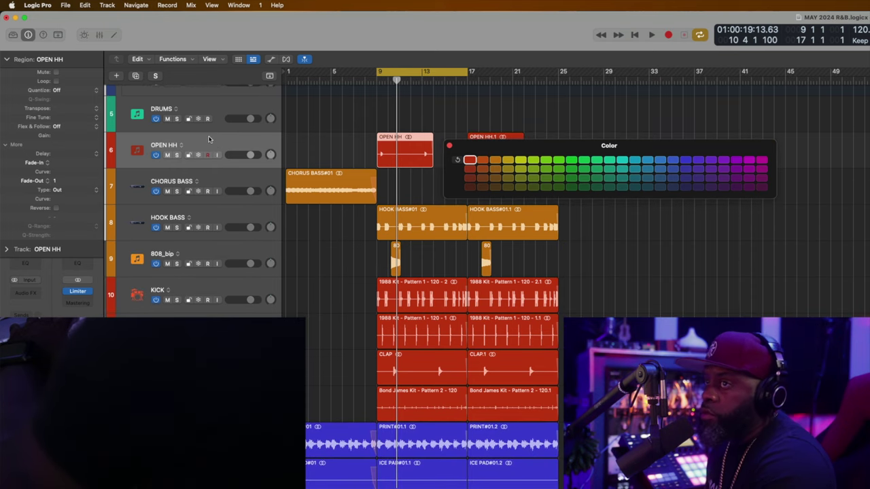
left_click_drag(359, 145, 479, 137)
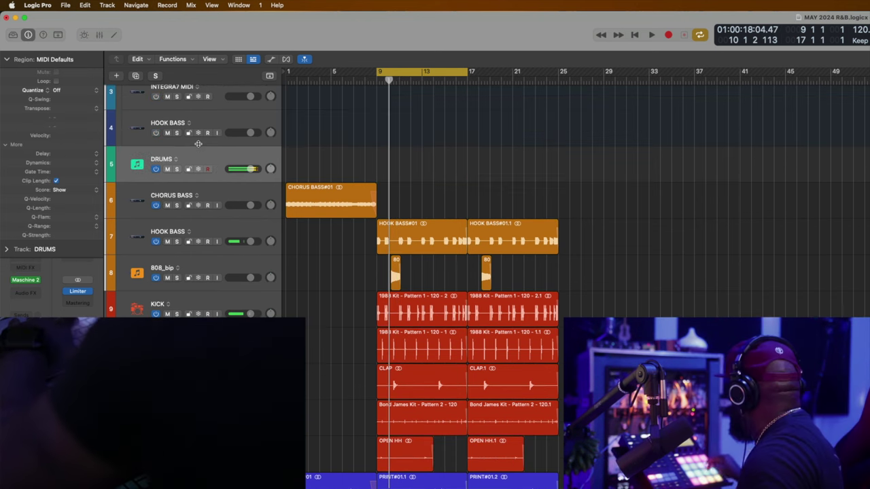
Step: Record a hi-hat fill on the DRUMS track within the bar 9 to 17 cycle and bounce it in place
key("space")
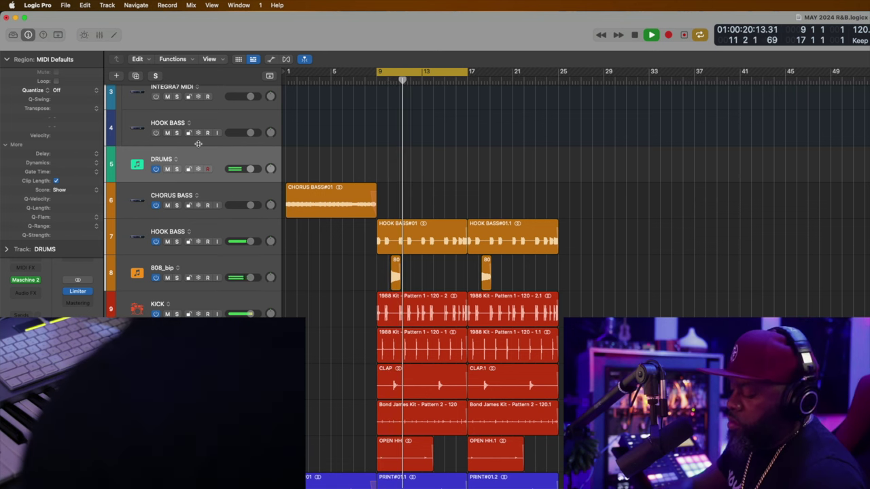
key("Return")
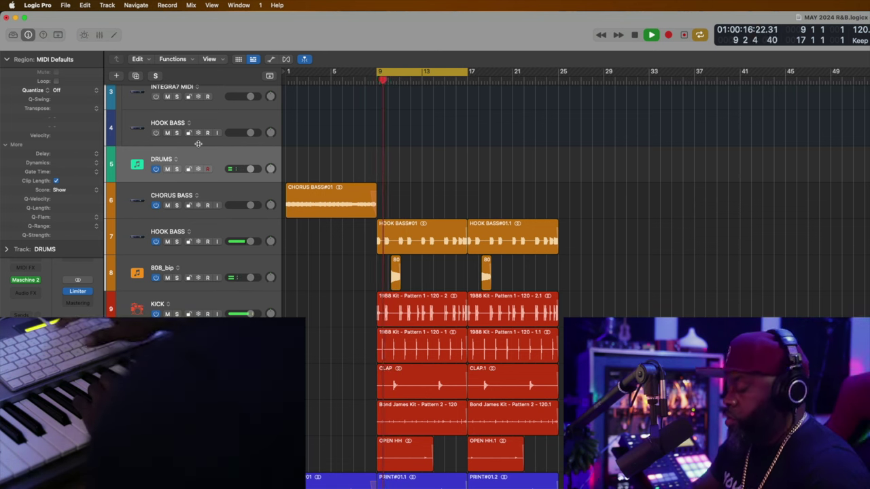
key("r")
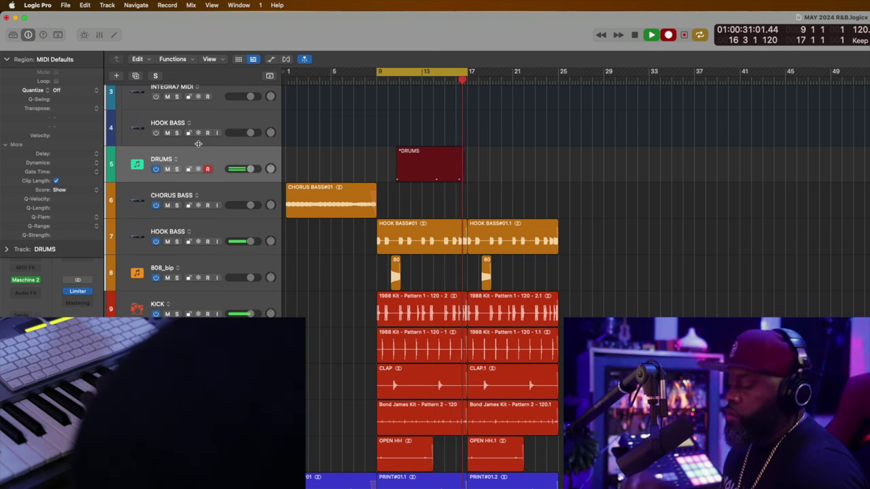
key("space")
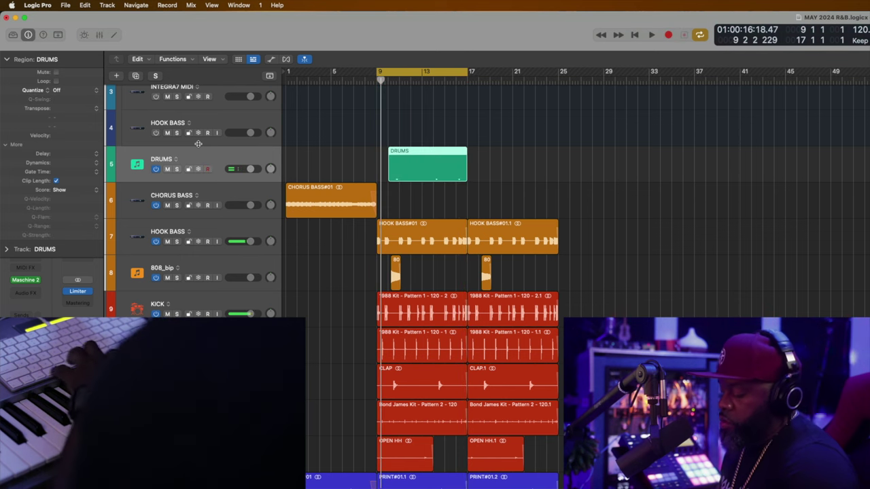
key("ctrl+b")
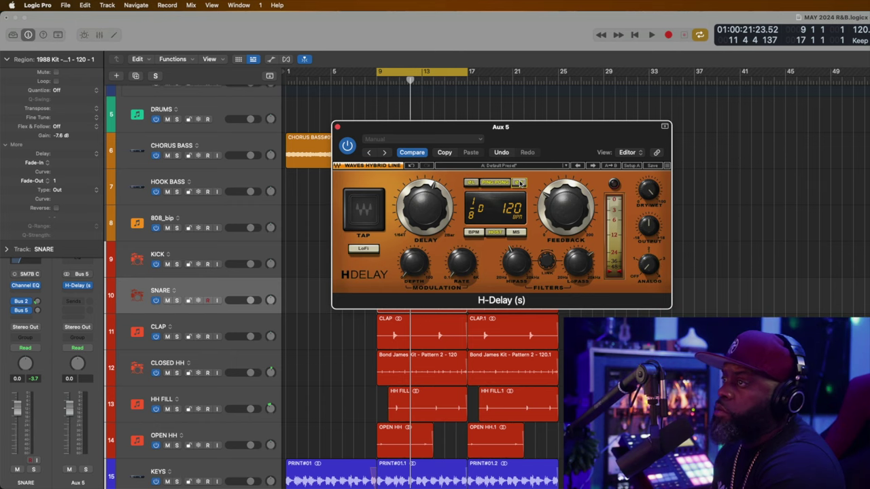
Step: Set the H-Delay time on Aux 5 to 1/4 and adjust the SNARE track's Bus 5 send level during playback
left_click_drag(413, 213, 423, 195)
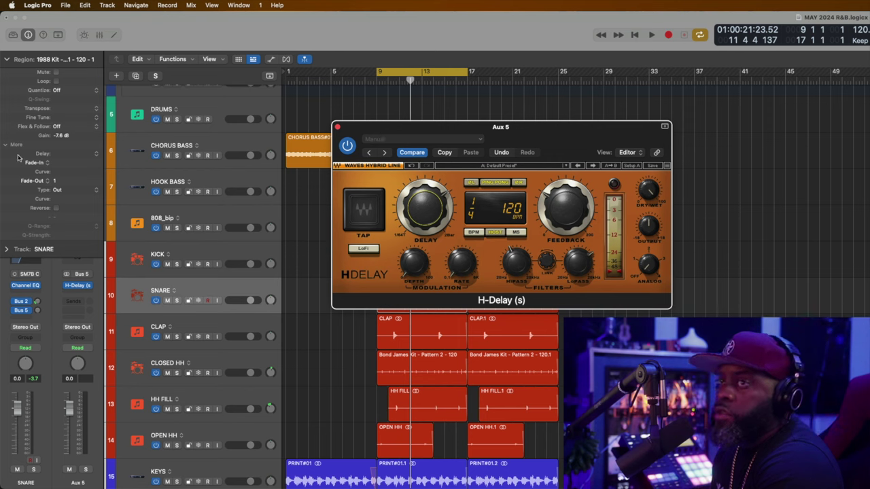
left_click(6, 59)
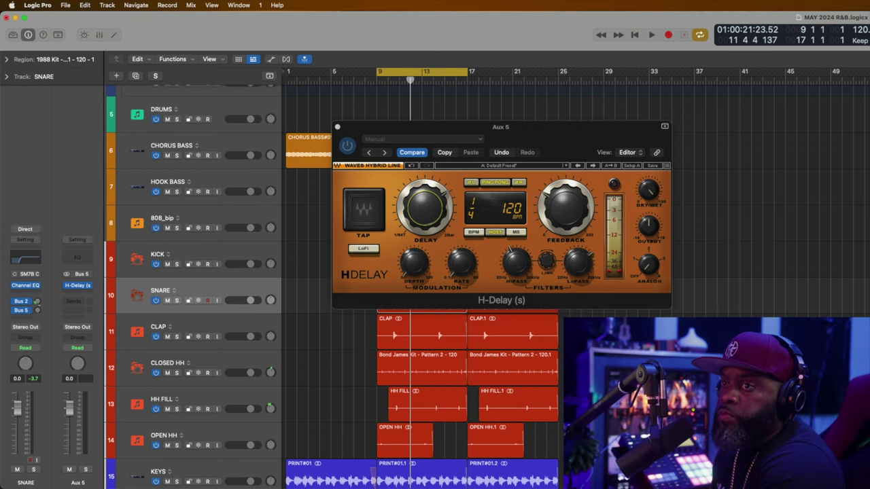
key("space")
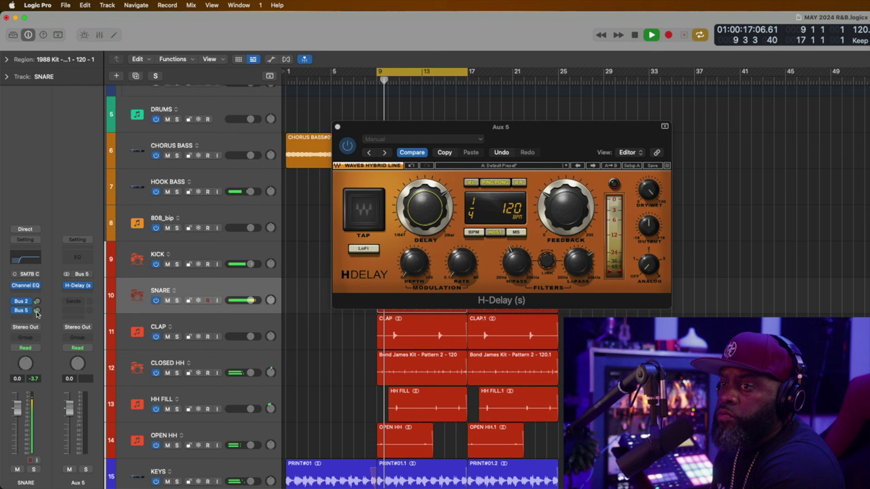
left_click_drag(37, 312, 37, 320)
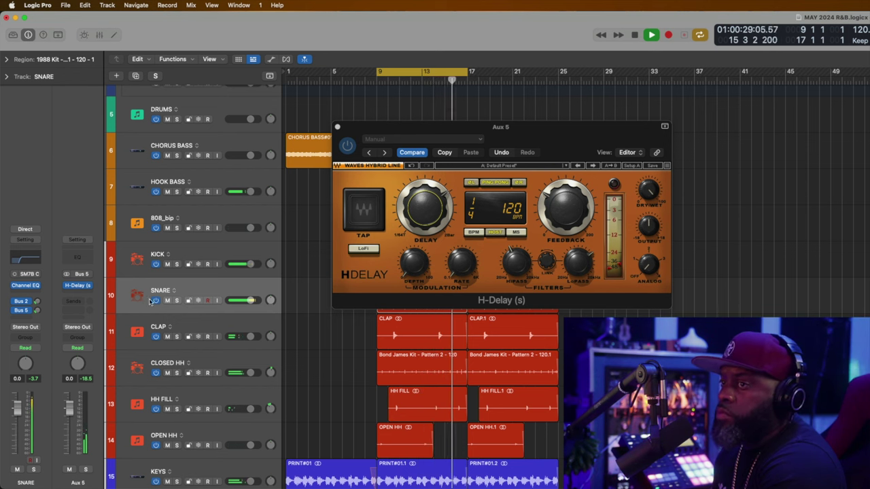
Step: Solo the drum tracks from KICK to OPEN HH and raise the H-Delay's high-pass filter during playback
key("space")
left_click_drag(177, 445, 184, 275)
key("space")
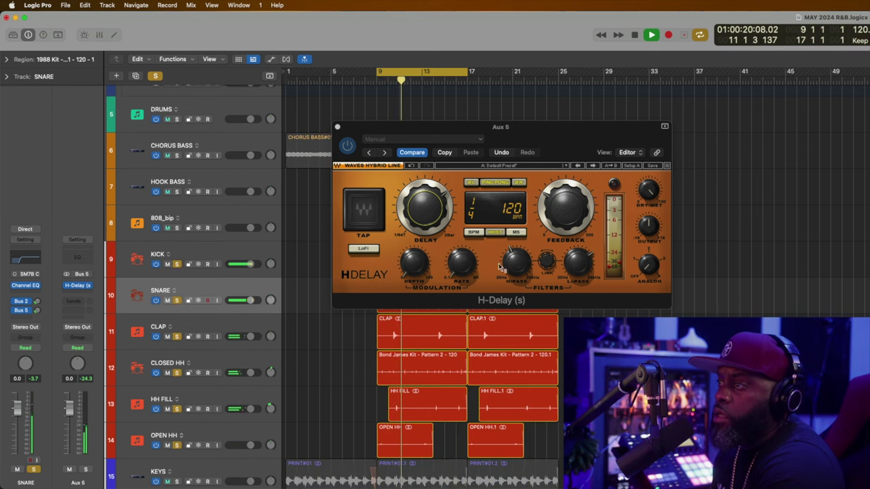
left_click_drag(510, 265, 510, 254)
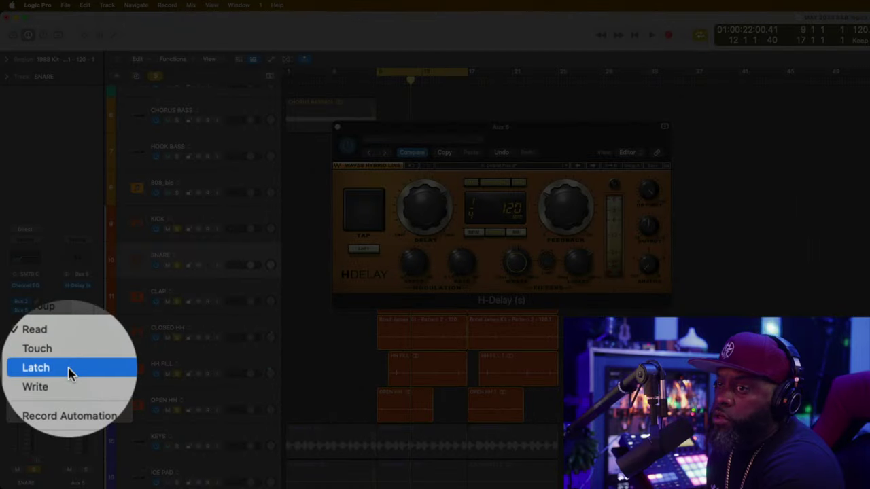
Step: Record muting and unmuting of the SNARE track's Bus 5 send in Latch mode, and return its automation mode to Read
left_click(70, 373)
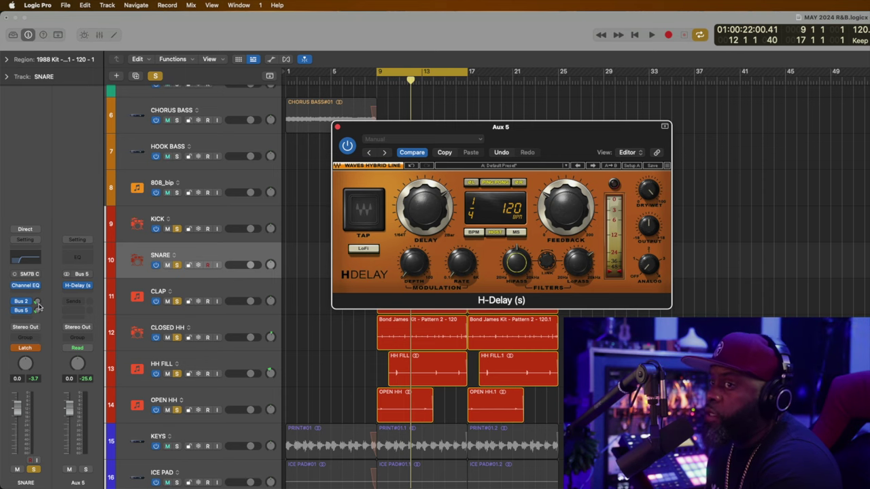
left_click(338, 127)
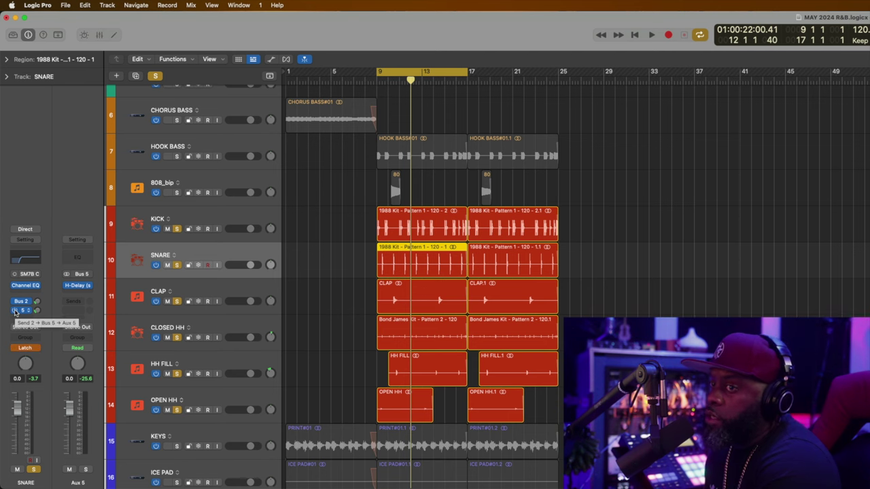
key("space")
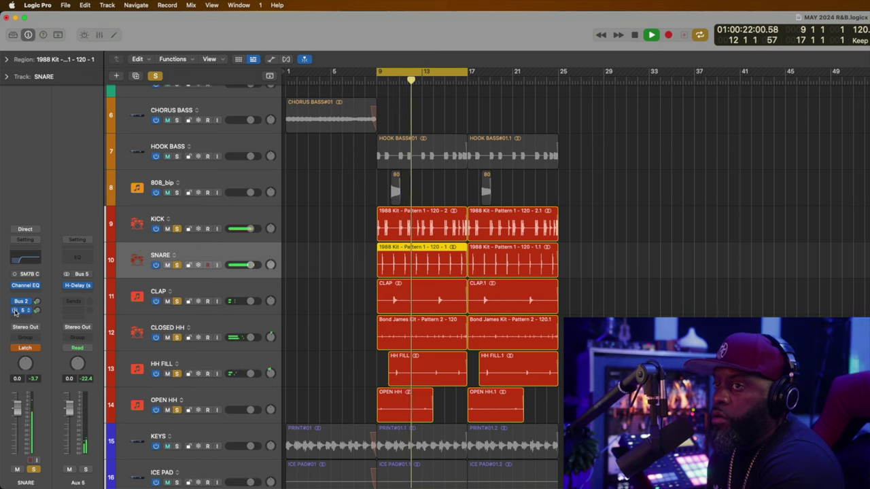
left_click(36, 348)
left_click(30, 330)
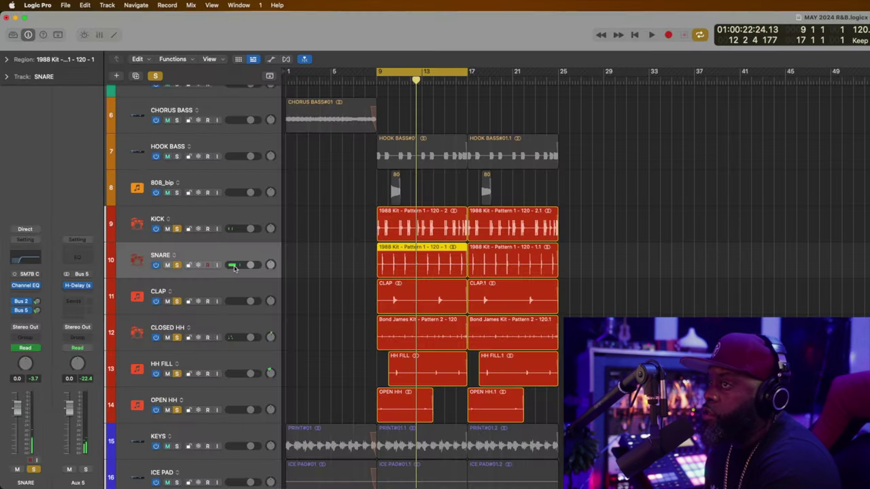
Step: Show track automation and display the Send Mute 2 → Aux 5 parameter on the SNARE track
key("a")
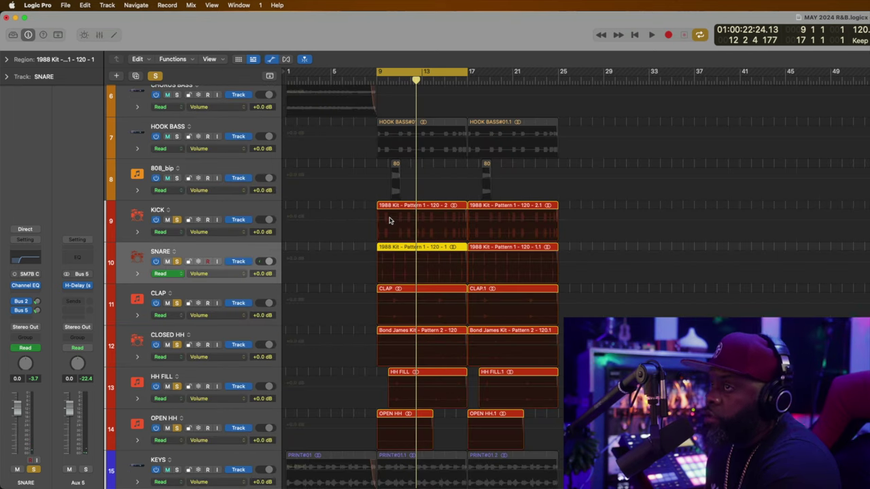
scroll(388, 218, "down", 2)
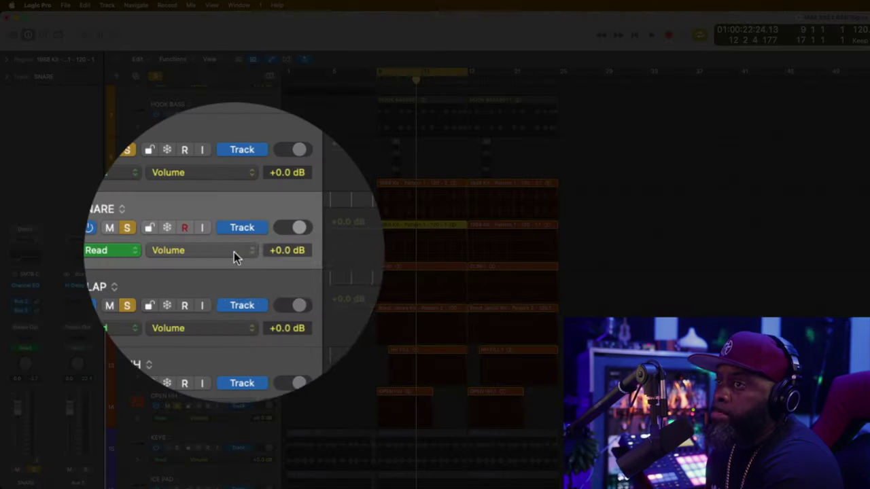
left_click(234, 252)
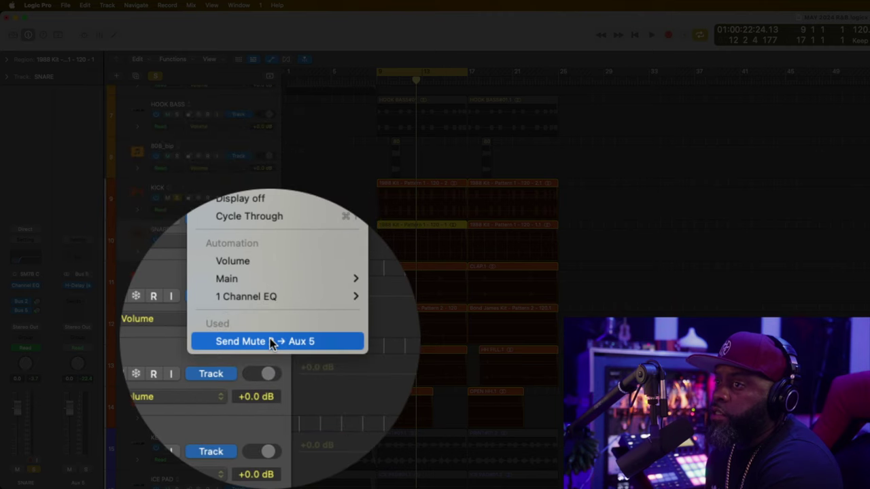
left_click(270, 341)
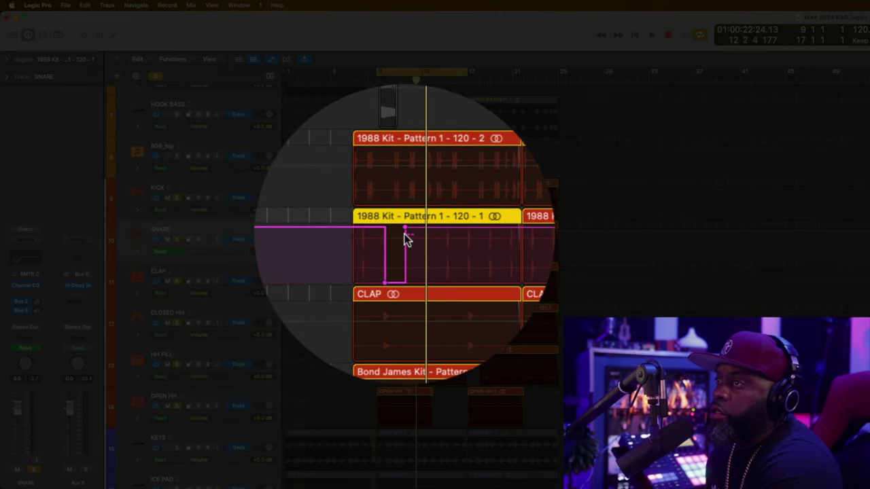
Step: Inspect the SNARE track's send mute automation up close while playing the soloed drums from bar 9
key("super+Right")
key("super+Right")
key("super+Right")
key("space")
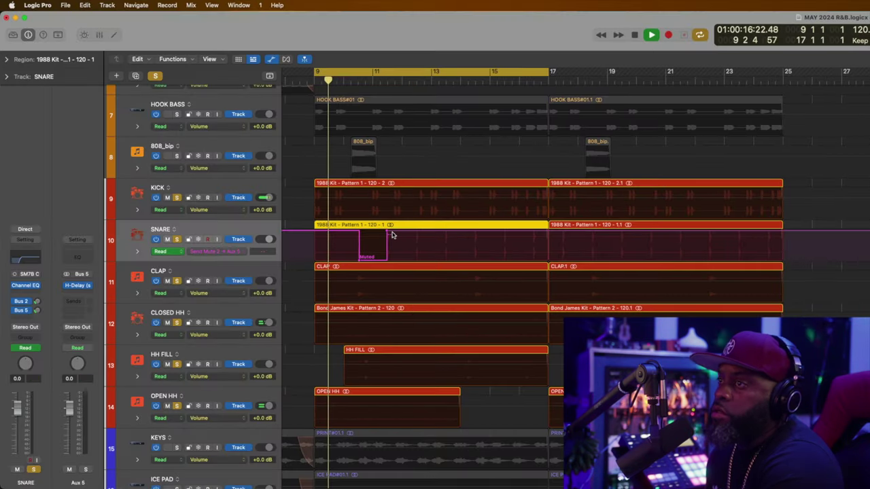
Step: Stop playback and move the start of the SNARE send's muted section in bar 10 ahead of the snare hit
key("space")
key("super+Right")
key("super+Right")
key("super+Right")
key("super+Right")
key("super+Right")
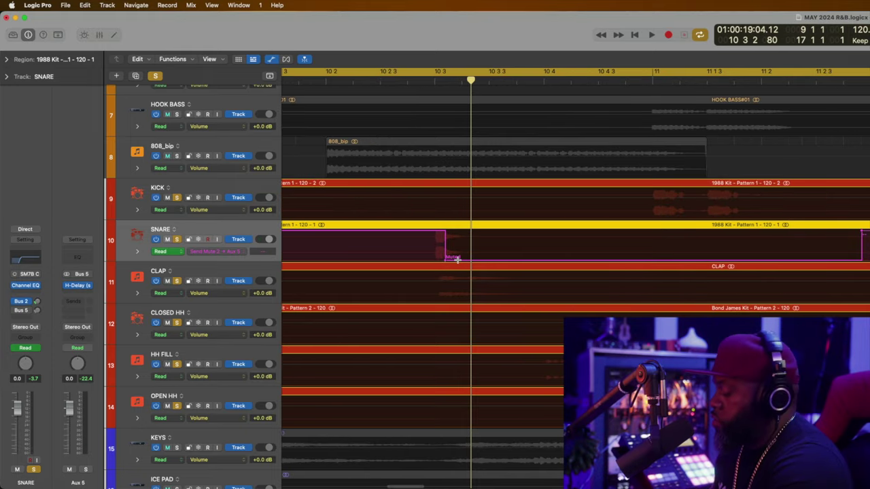
key("super+Down")
key("super+Down")
key("super+Down")
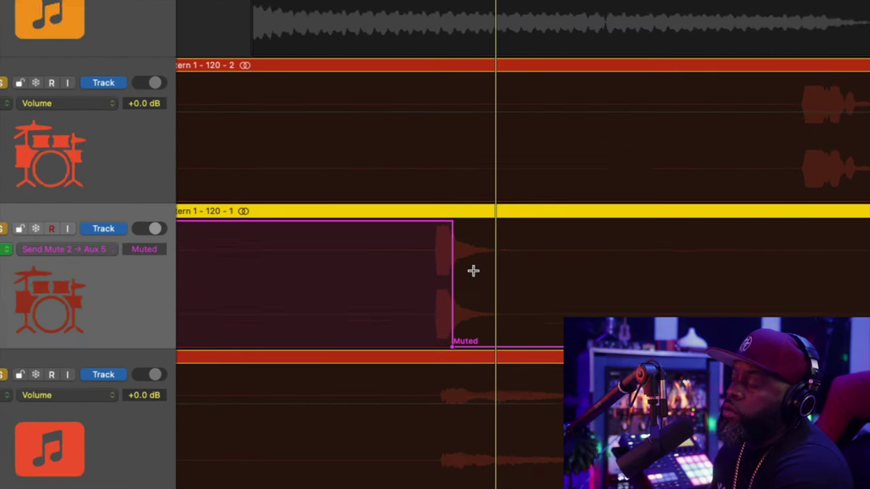
left_click_drag(451, 384, 431, 385)
Step: Fine-tune the start of the SNARE send's muted section so it sits right at the onset of the bar 10 snare hit
key("super+Right")
key("super+Right")
key("super+Right")
key("super+Right")
key("super+Right")
key("super+Right")
key("super+Right")
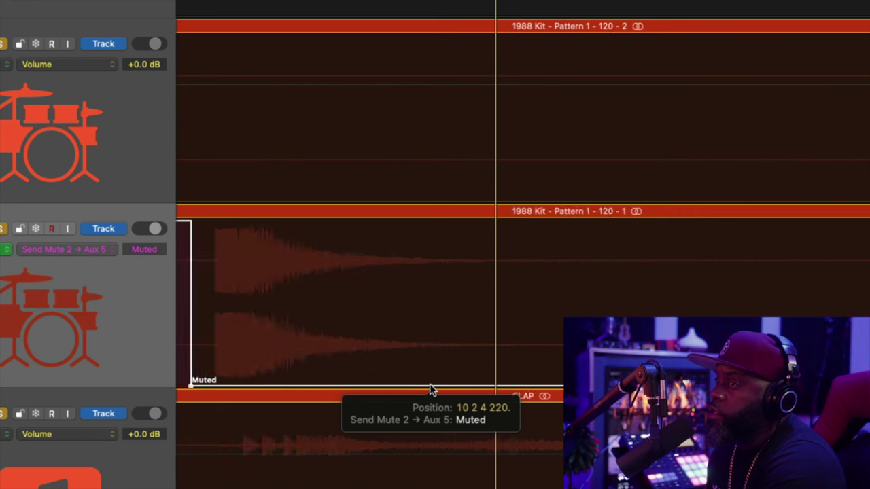
key("super+Left")
key("super+Left")
key("super+Left")
key("super+Right")
key("super+Right")
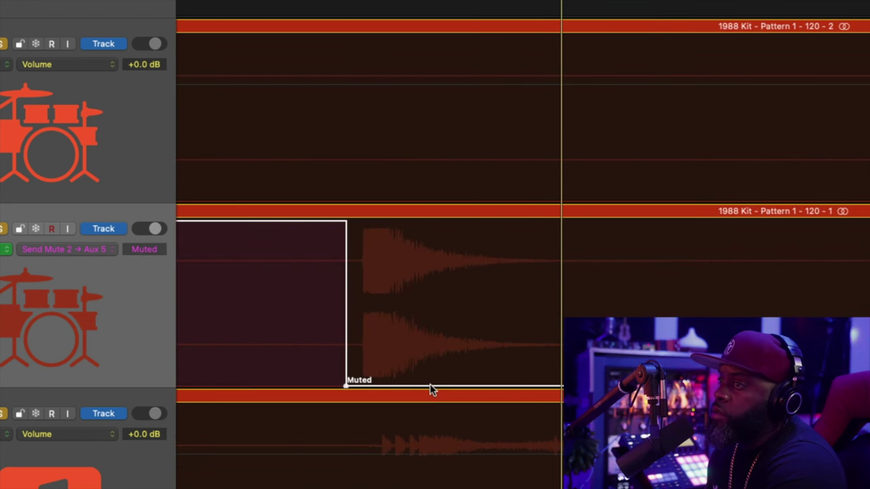
left_click_drag(380, 385, 396, 386)
Step: Move the end of the SNARE send's muted section to the onset of the following snare hit in bar 11
key("super+Left")
key("super+Left")
key("super+Left")
key("super+Left")
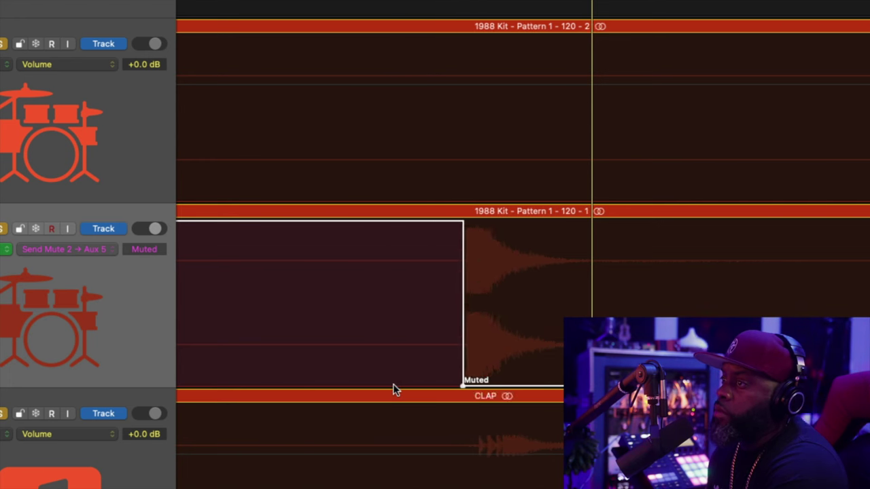
scroll(393, 384, "right", 5)
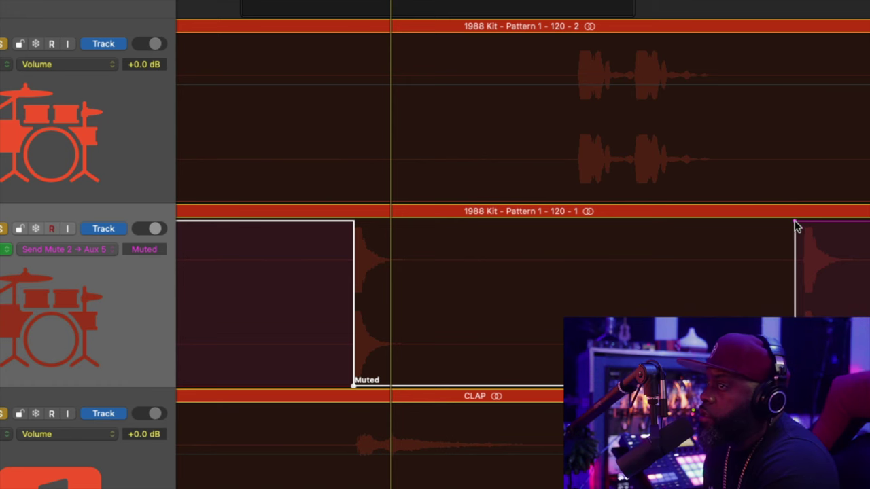
scroll(796, 226, "left", 15)
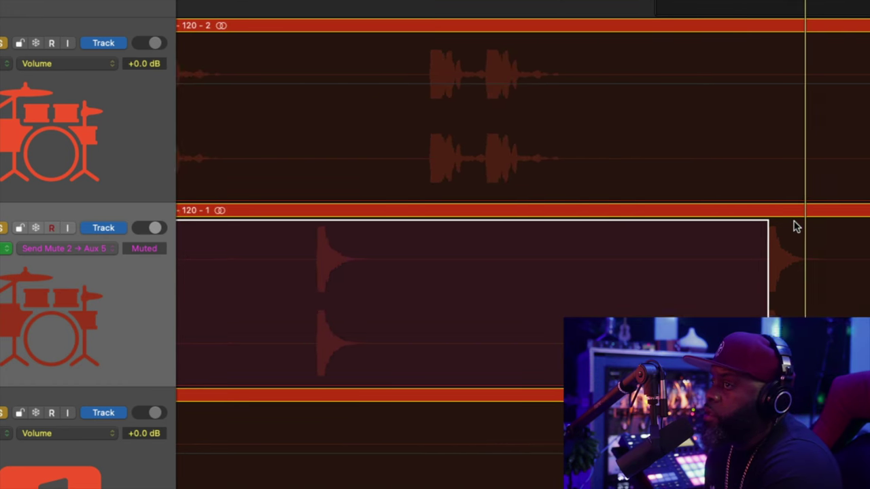
scroll(796, 227, "right", 10)
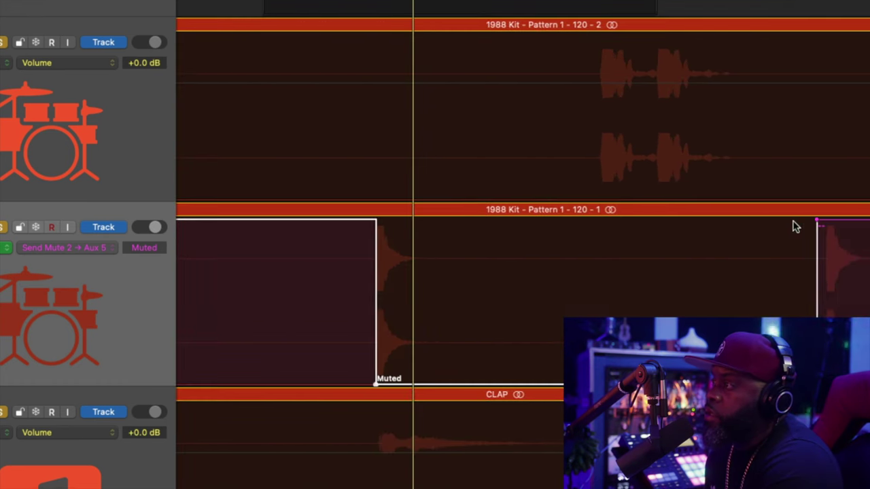
left_click(787, 221)
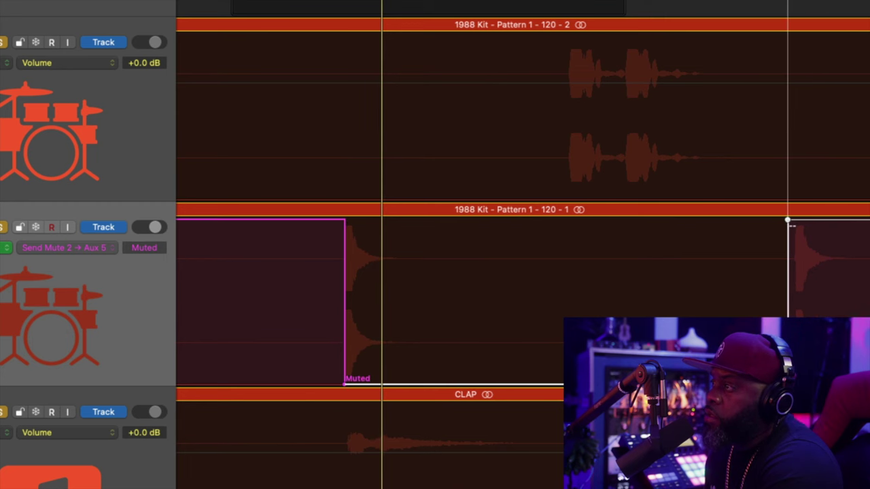
left_click_drag(789, 221, 790, 220)
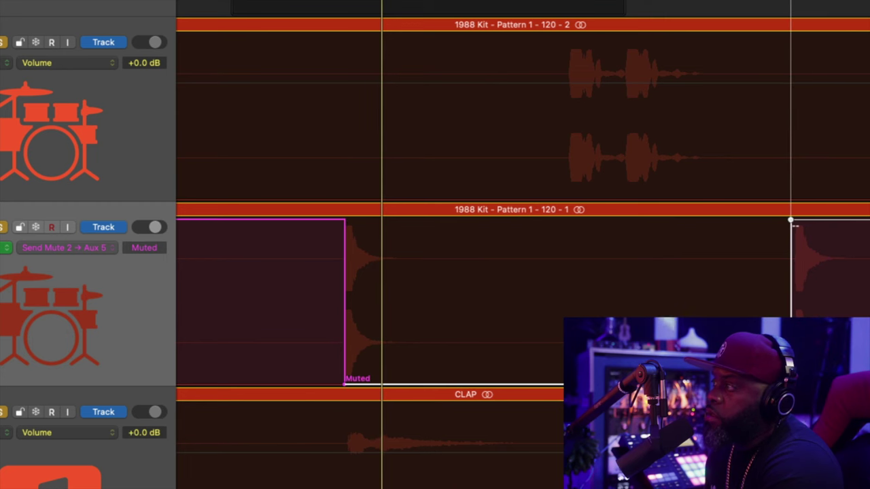
Step: Play back the edited mute automation, select its muted section, paste repeats every two bars up to bar 17, and replay from bar 9
key("space")
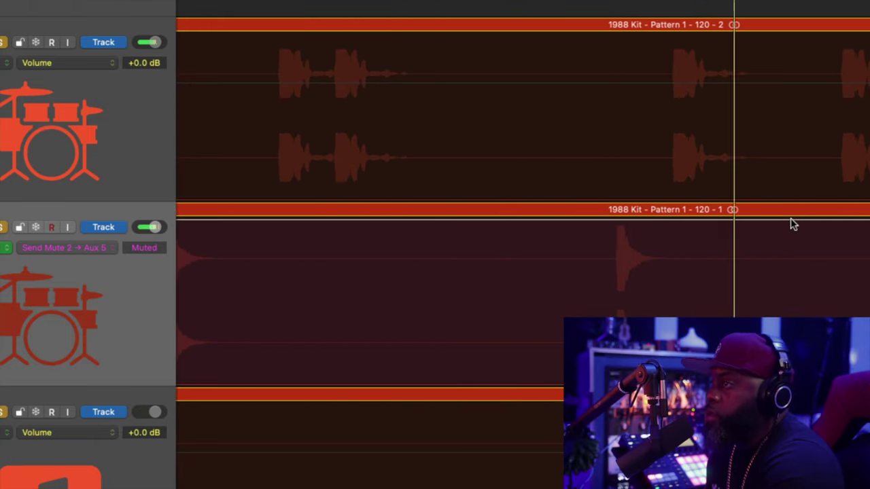
scroll(790, 218, "left", 5)
scroll(790, 218, "down", 8)
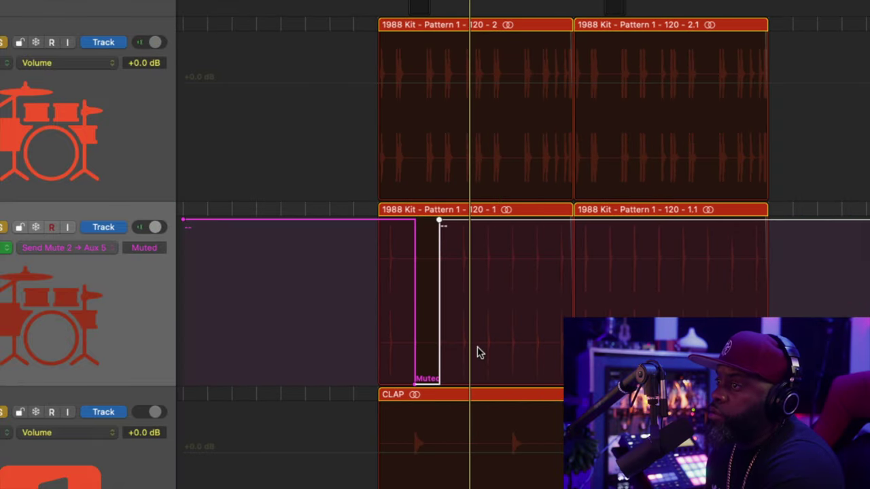
left_click_drag(470, 369, 367, 324)
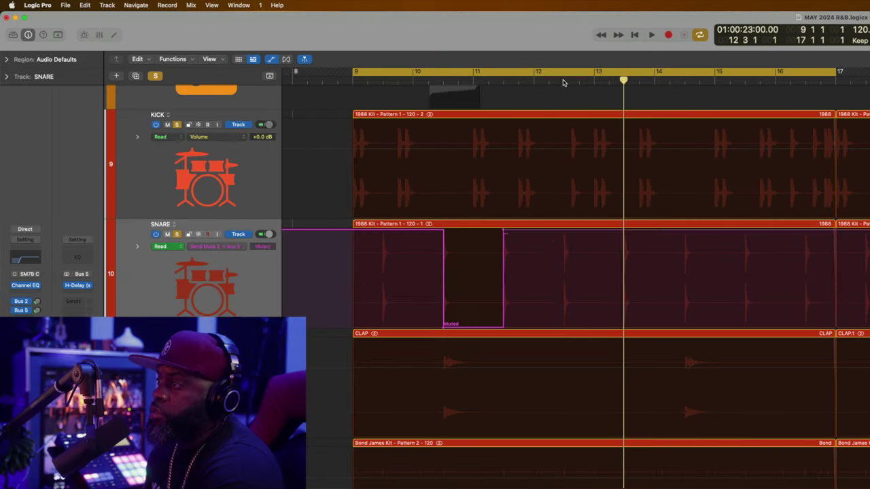
key("super+v")
key("space")
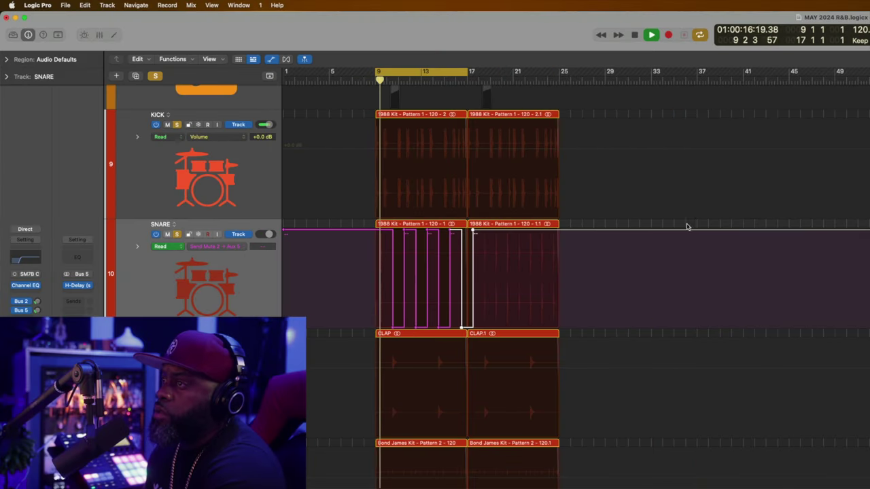
Step: Turn on the cycle range for bars 9 to 17 and play all tracks together without solo
key("super+Right")
key("super+Right")
key("super+Right")
key("super+Right")
scroll(587, 241, "right", 1)
scroll(588, 241, "right", 1)
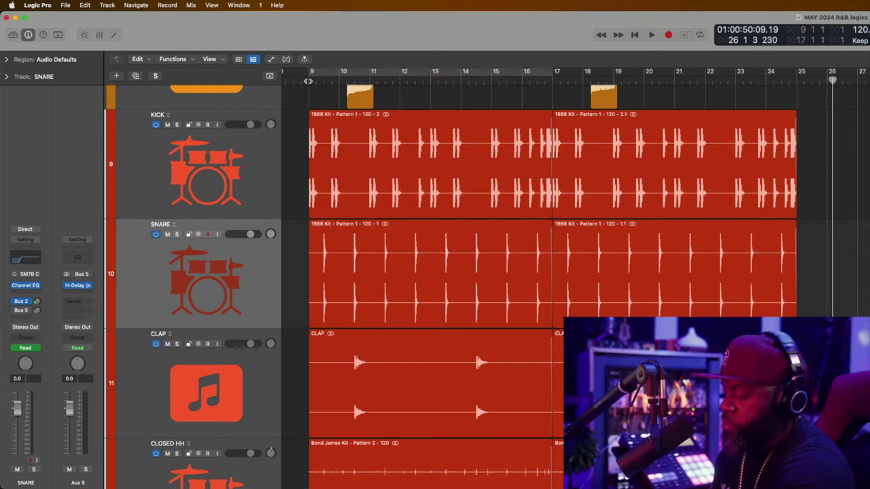
key("c")
key("space")
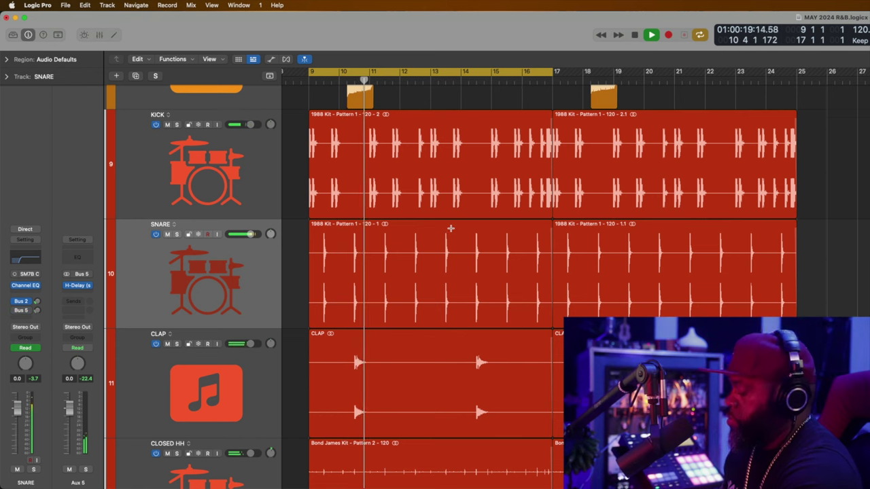
Step: Reduce the track heights during playback until all 19 tracks fit on screen, and stop playback
key("super+Up")
key("super+Up")
key("super+Up")
key("super+Up")
key("super+Up")
key("super+Up")
key("super+Up")
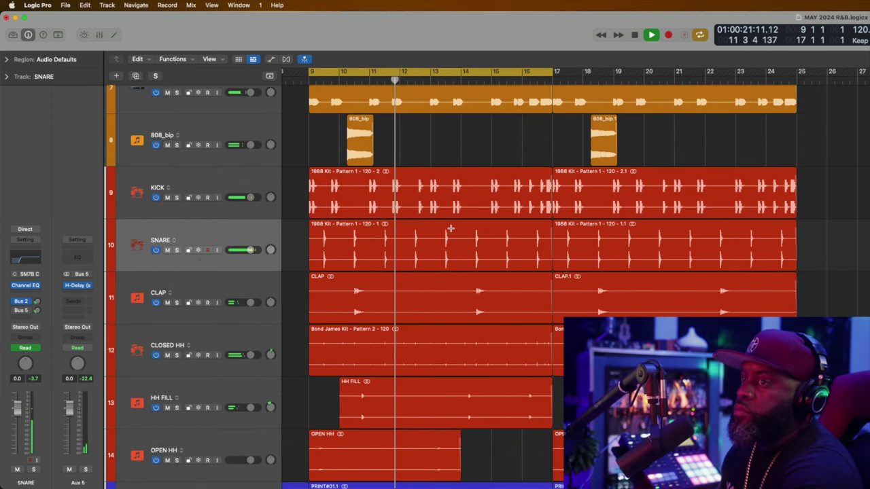
key("super+Up")
key("super+Up")
key("super+Up")
key("super+Up")
key("super+Up")
key("super+Up")
key("super+Up")
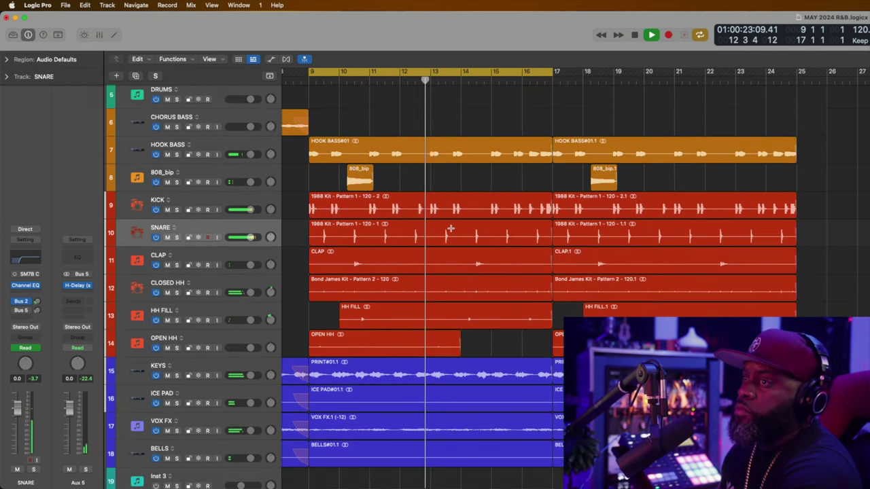
key("super+Up")
key("super+Up")
key("super+Up")
key("super+Up")
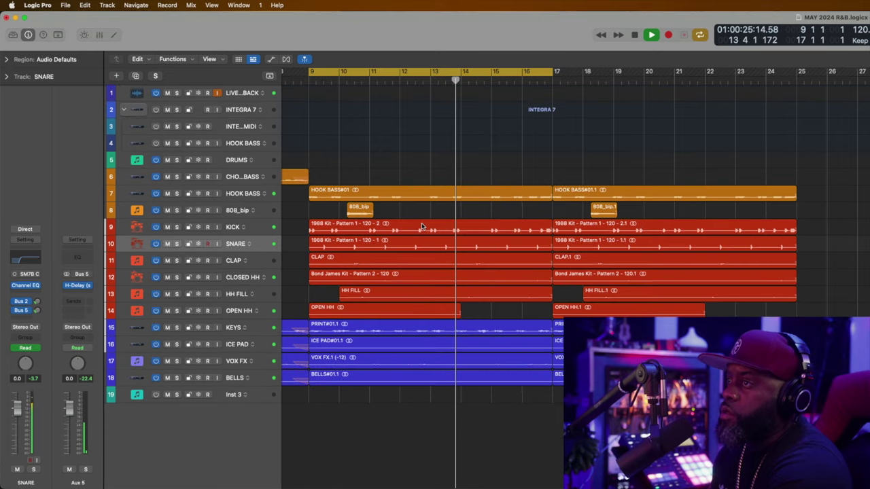
key("space")
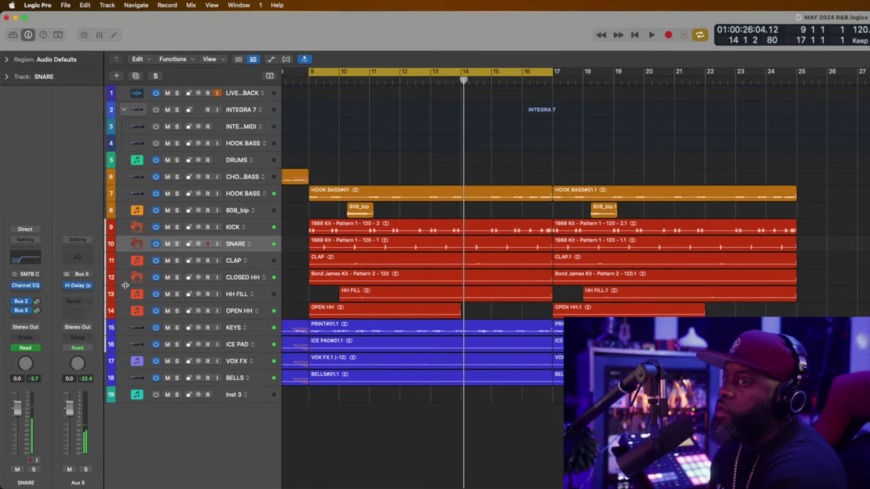
Step: Insert a stereo PhaseMistress plug-in after H-Delay on Aux 5 and place its window over the arrangement
left_click(82, 294)
mouse_move(102, 312)
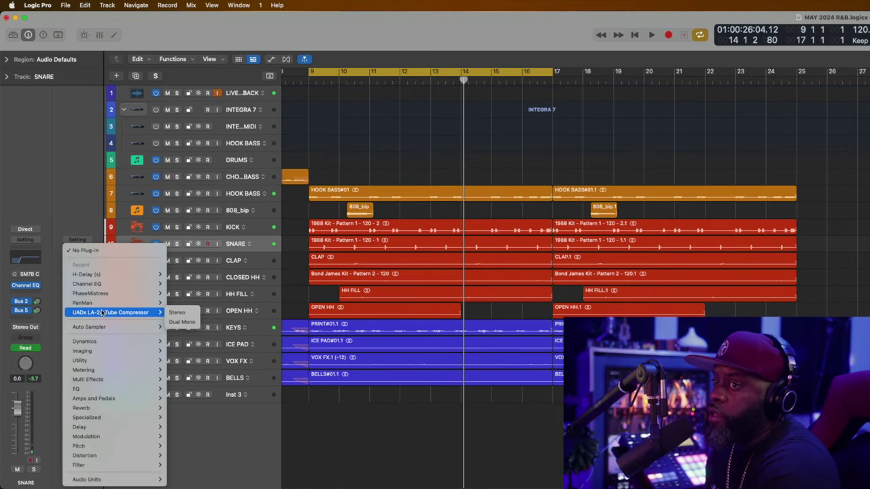
mouse_move(125, 483)
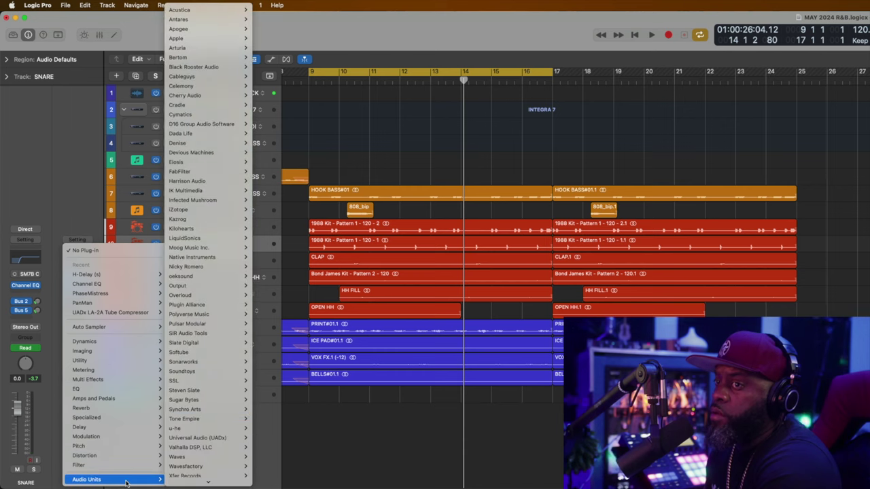
mouse_move(148, 293)
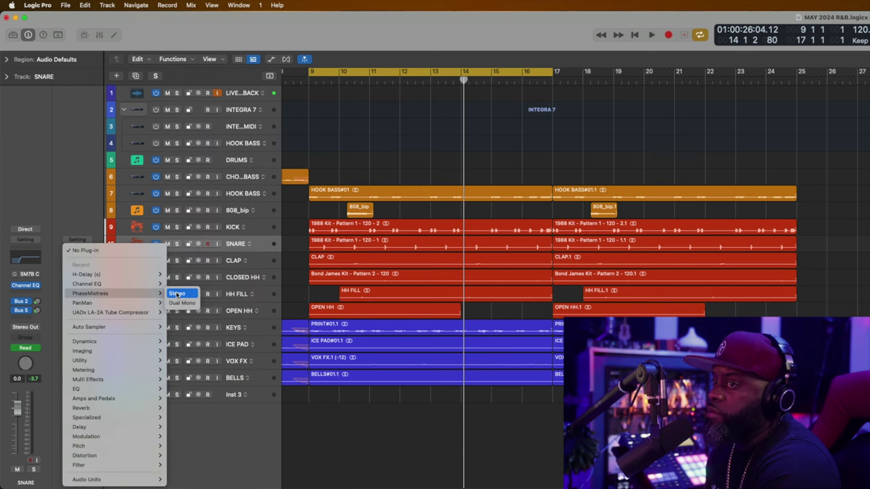
left_click(177, 295)
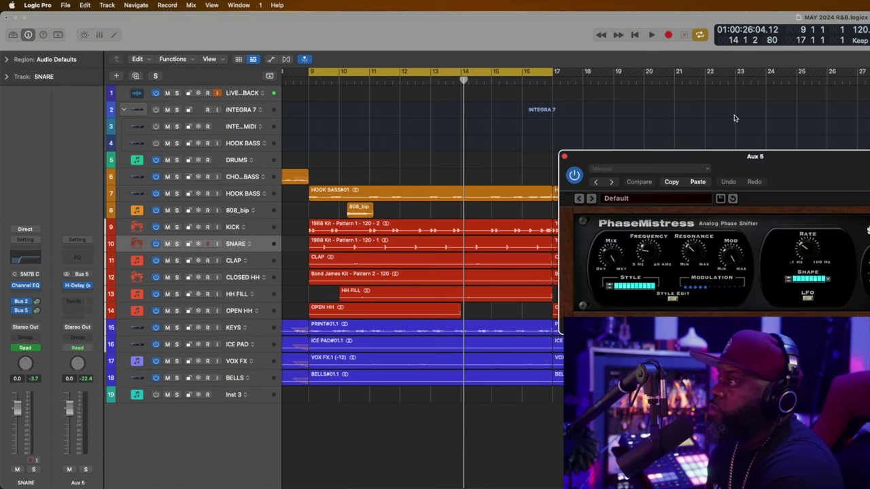
left_click_drag(729, 165, 489, 132)
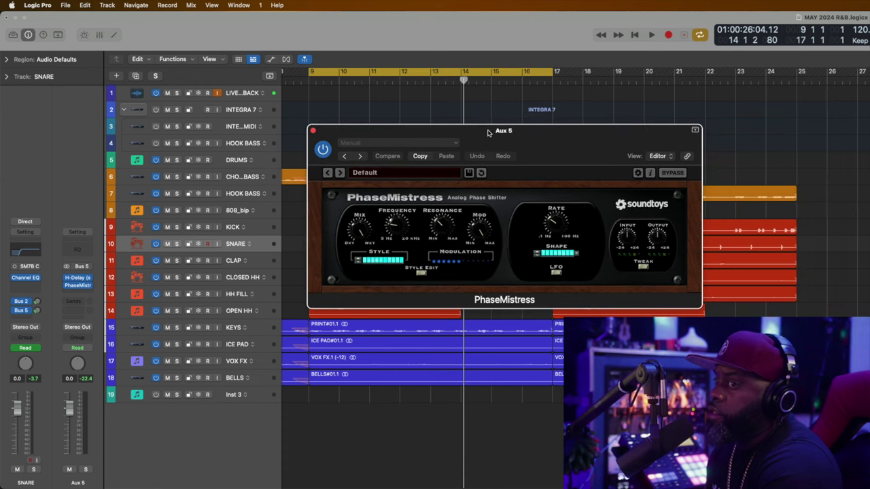
Step: Start playback and rename the Aux 5 channel as DELAYPHASE
key("space")
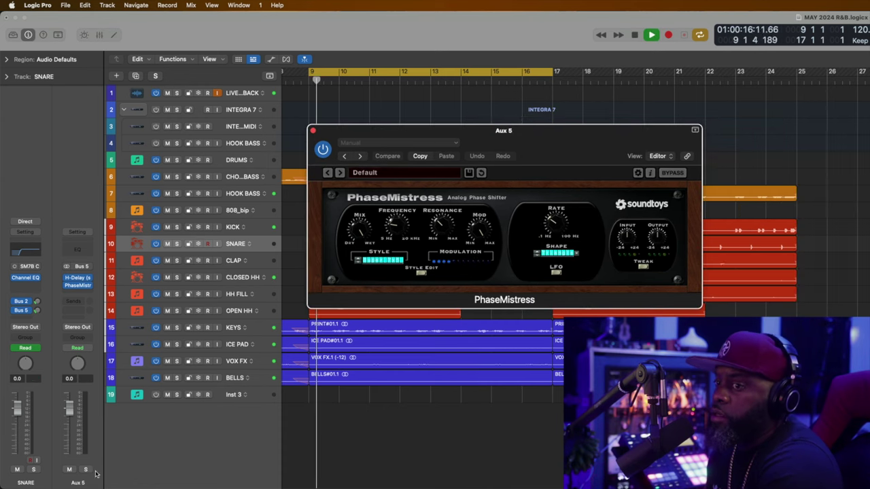
double_click(79, 483)
type("DELAY")
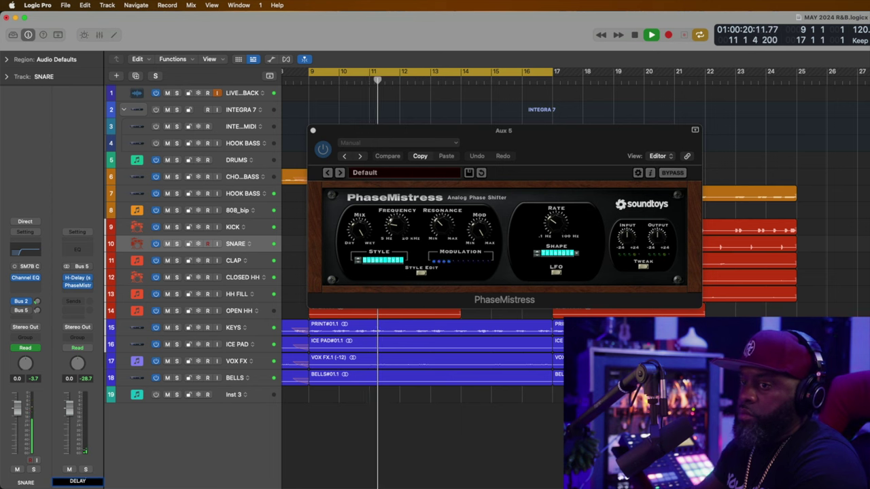
type("PHASE")
key("Return")
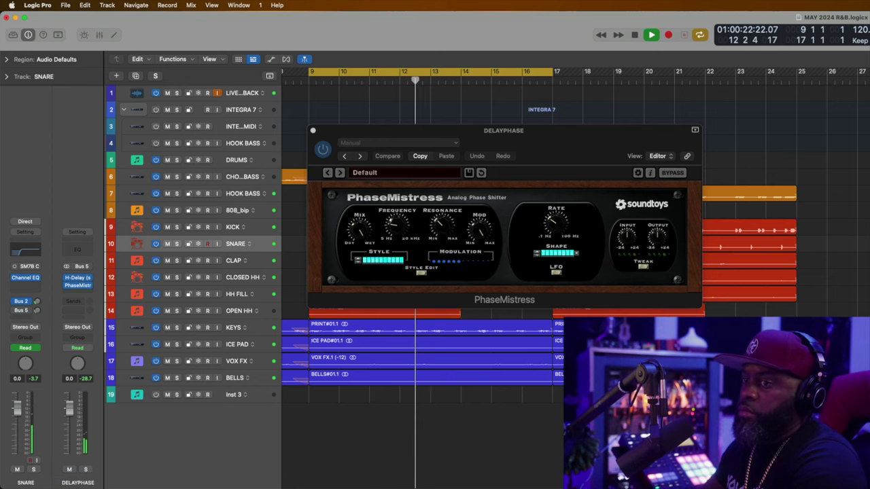
Step: Solo the DELAYPHASE channel and audition PhaseMistress presets, choosing 2 by 4 Slo Rez
left_click(86, 469)
left_click(33, 469)
left_click(33, 469)
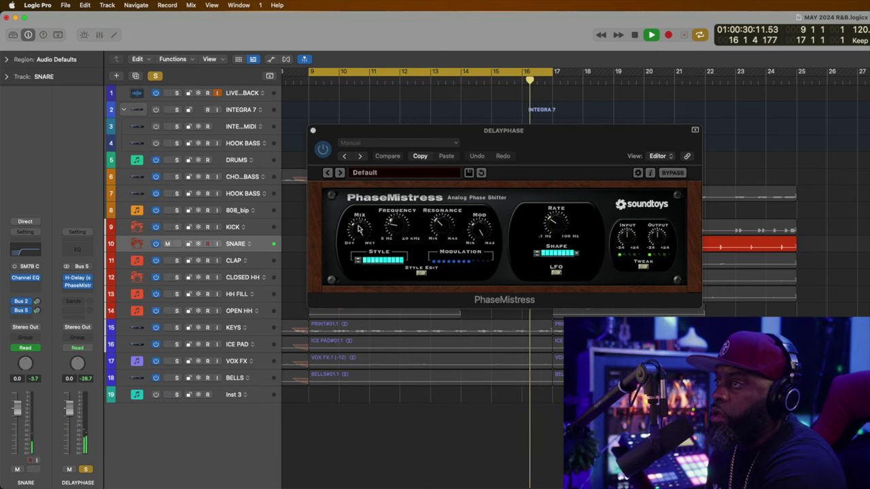
left_click(340, 174)
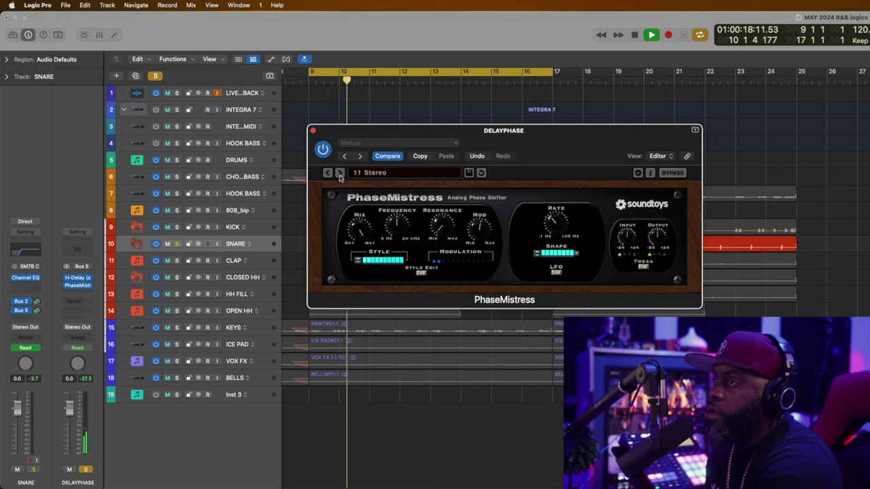
left_click(340, 173)
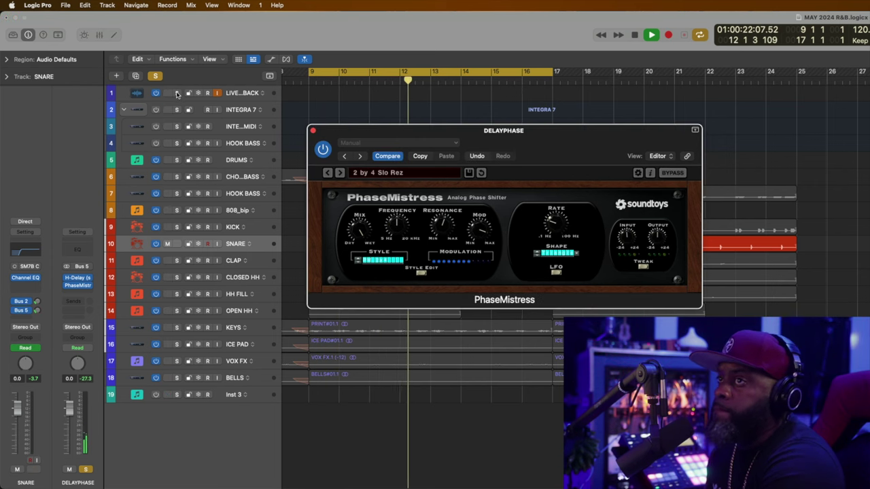
left_click(340, 175)
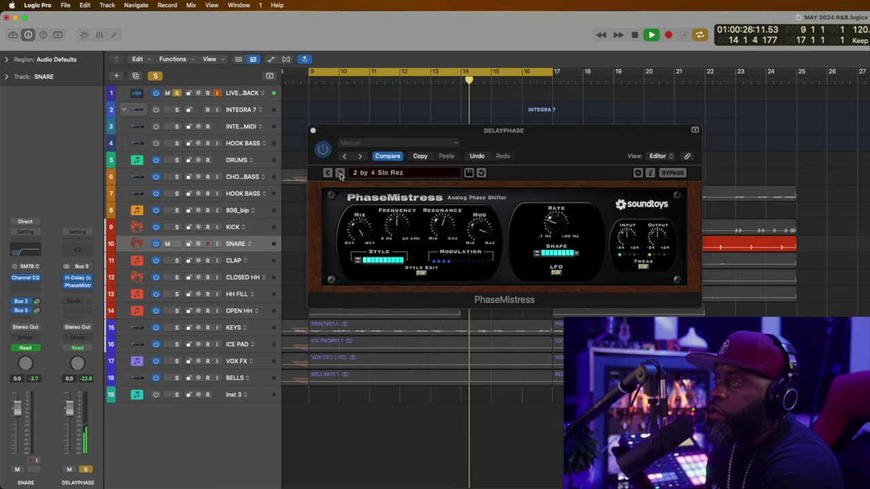
Step: Try sending the DELAYPHASE channel to the HALL reverb on Bus 2, and remove the send again
left_click(88, 293)
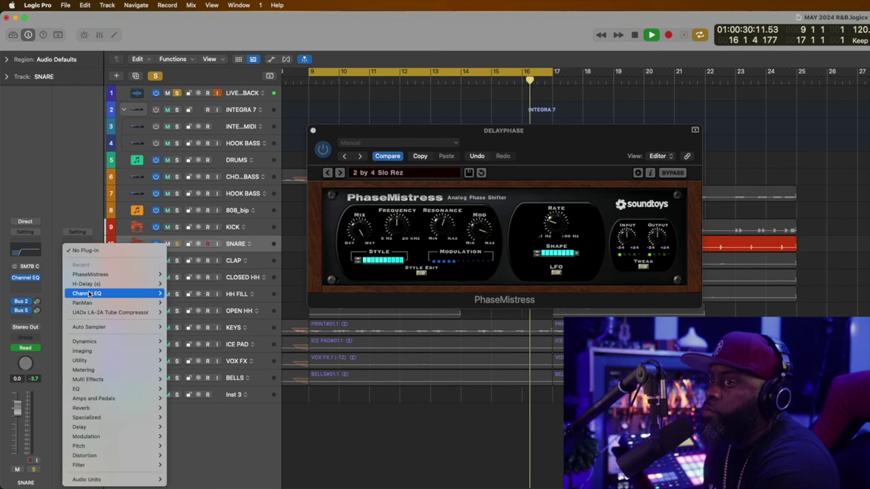
left_click(65, 196)
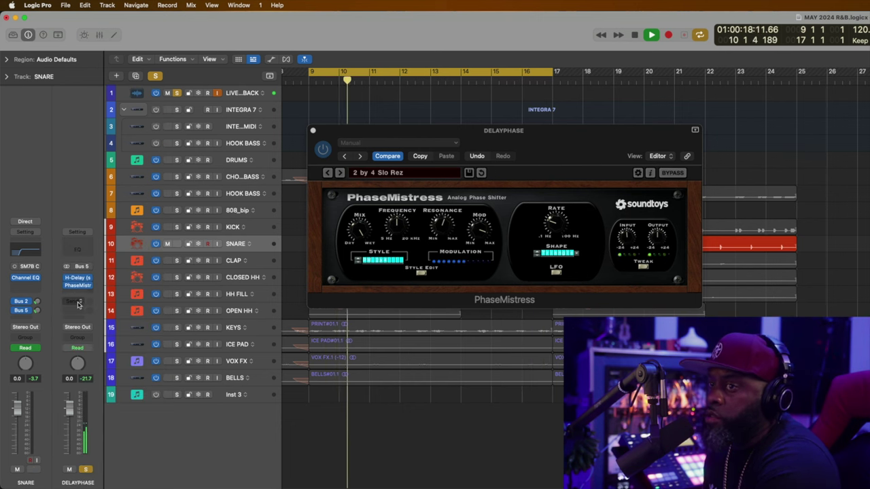
left_click(79, 302)
mouse_move(73, 315)
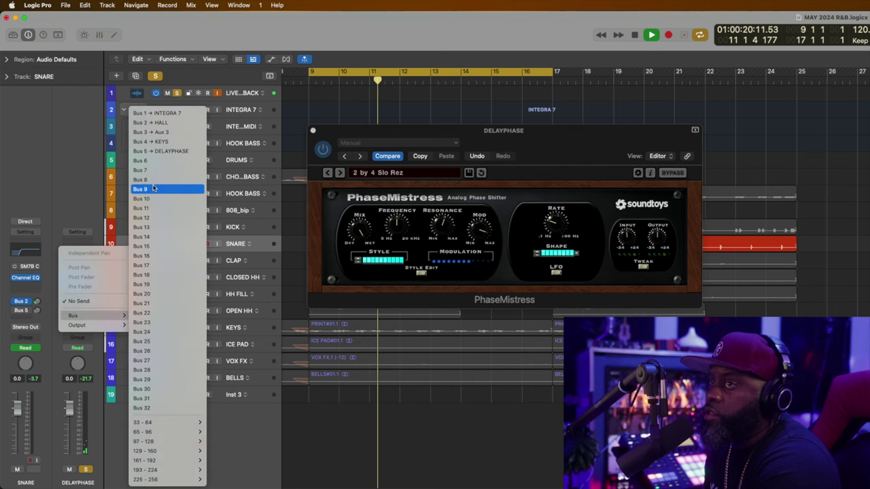
left_click(187, 124)
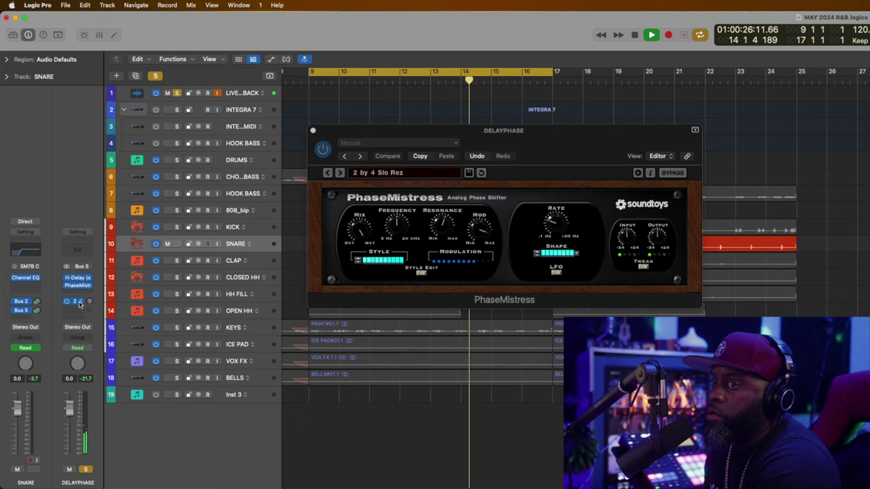
left_click(79, 303)
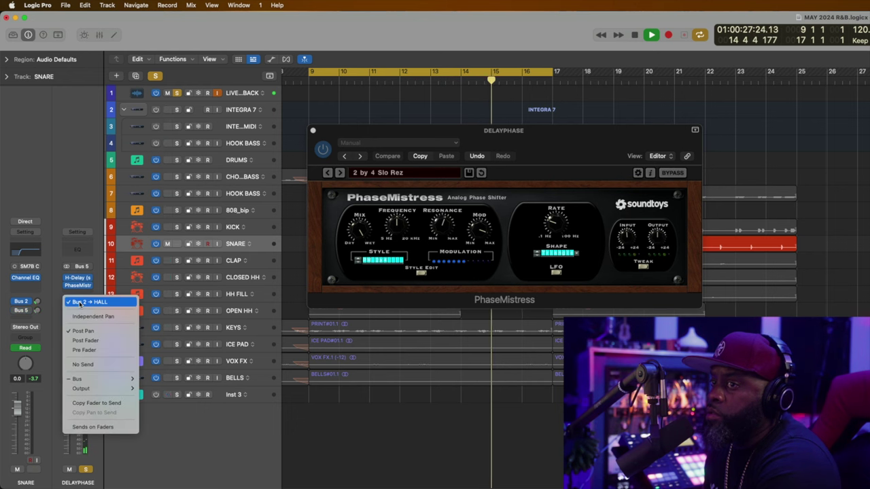
left_click(95, 365)
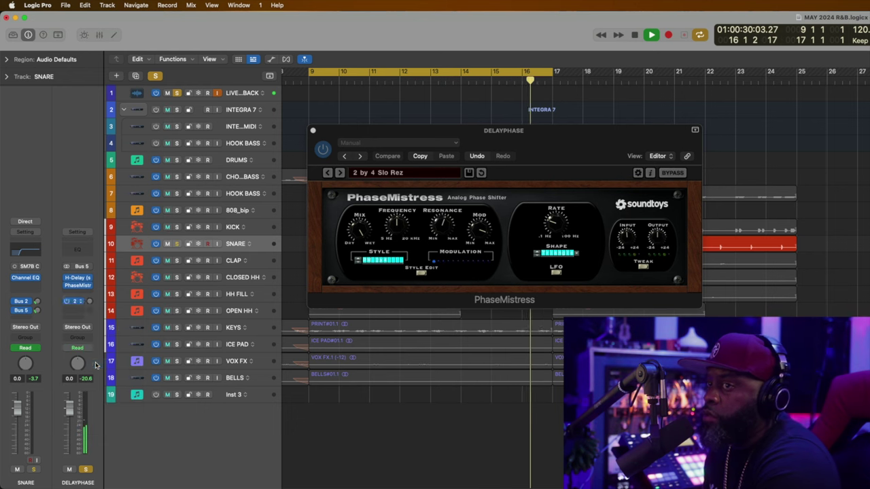
Step: Insert a stereo ValhallaVintageVerb after PhaseMistress on the DELAYPHASE channel and place its window over the arrangement
left_click(87, 296)
mouse_move(87, 294)
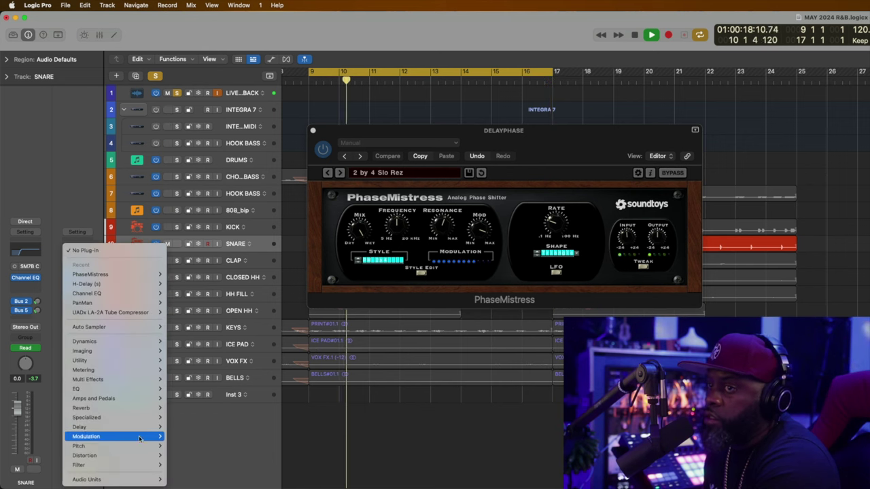
mouse_move(141, 480)
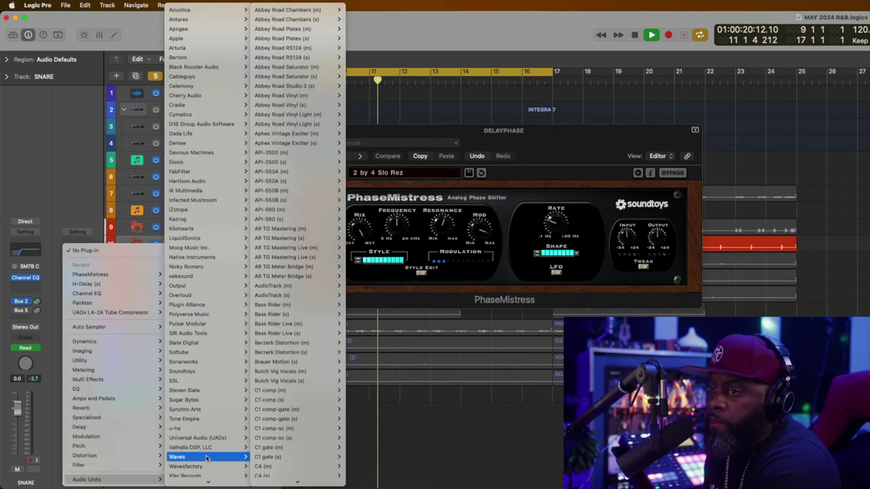
mouse_move(204, 443)
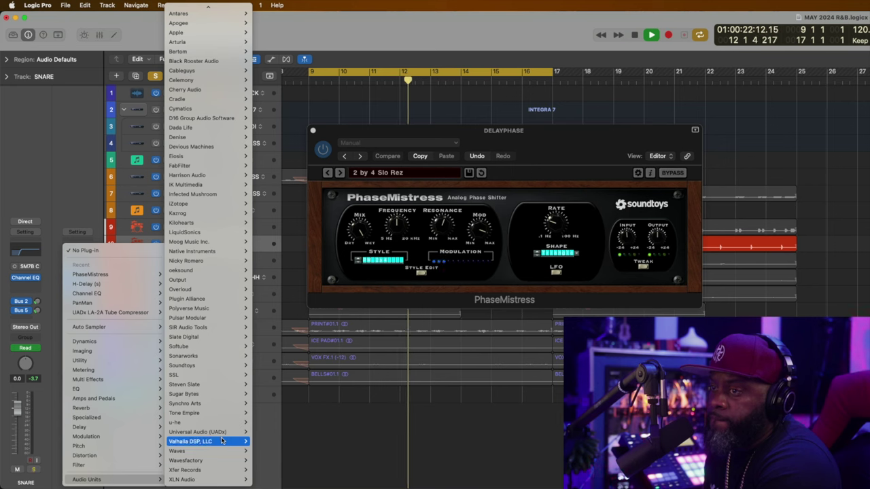
mouse_move(297, 473)
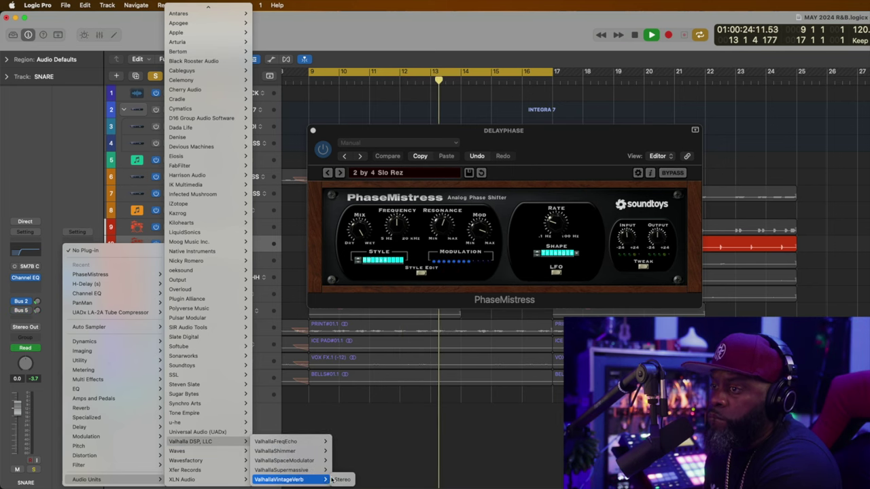
left_click(339, 480)
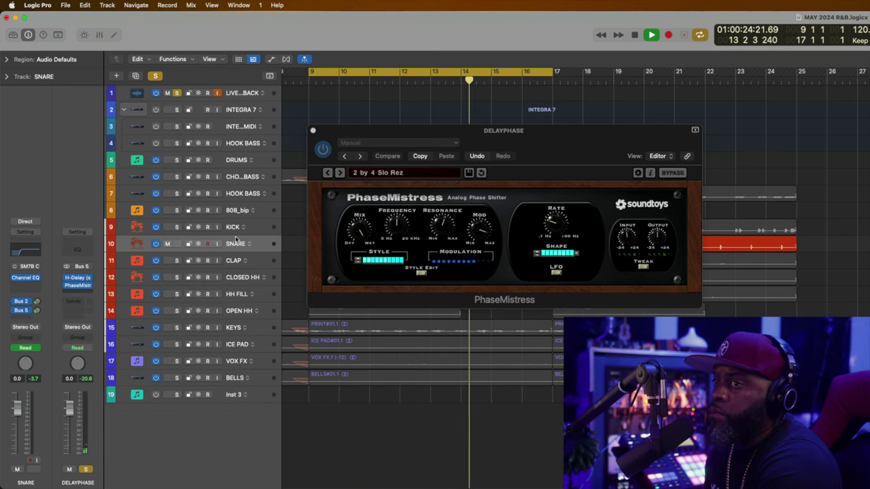
left_click_drag(677, 155, 418, 131)
Step: Clear all track solos, set the ValhallaVintageVerb mix to 26.5 % during playback, and close its window
left_click_drag(275, 232, 248, 321)
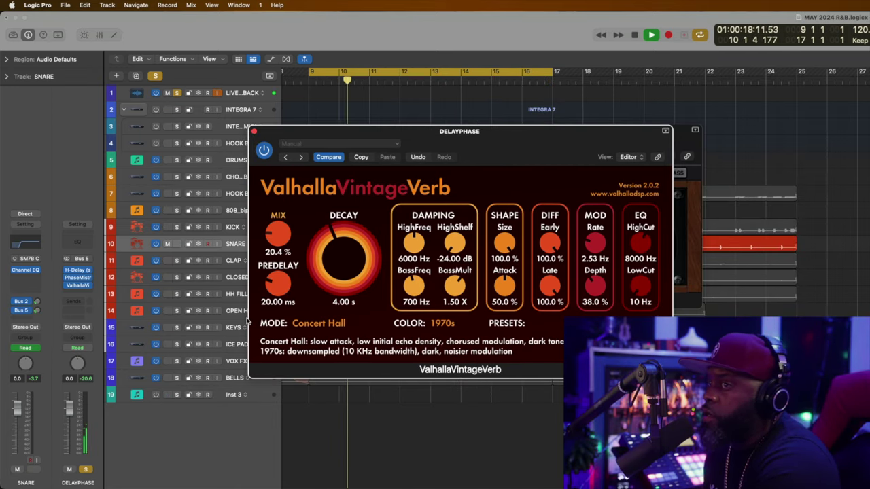
left_click(156, 76)
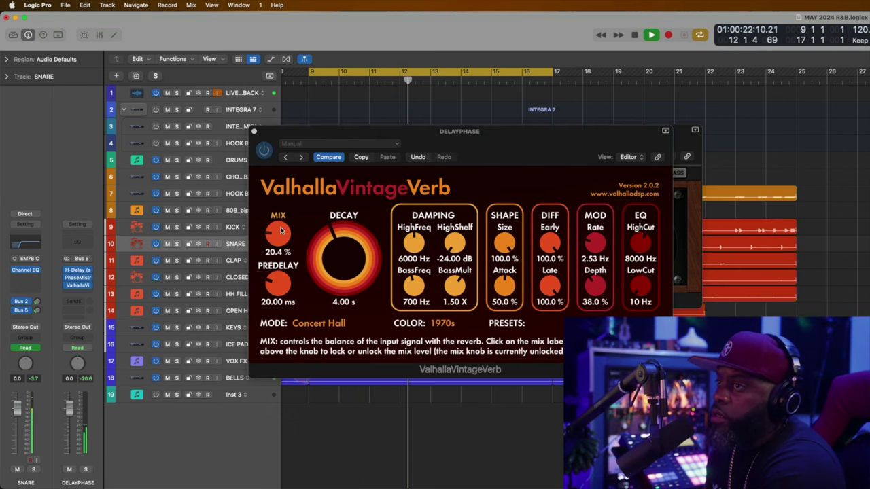
left_click_drag(275, 233, 274, 224)
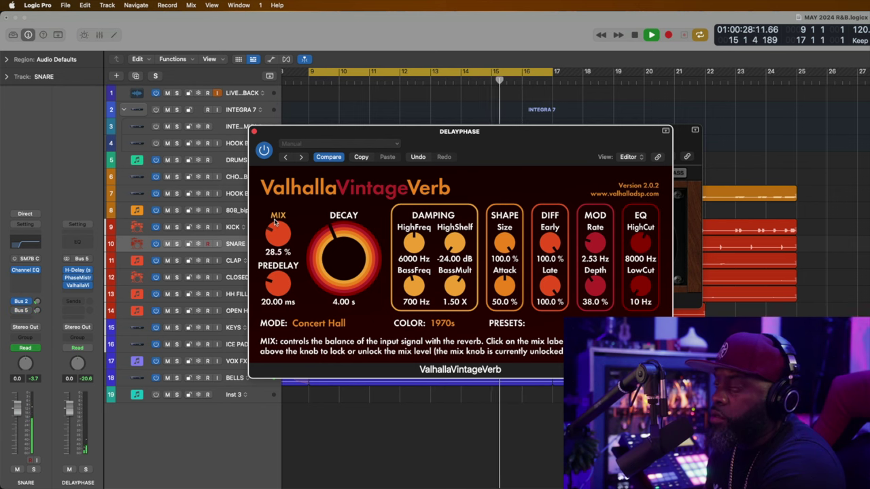
left_click_drag(274, 222, 274, 221)
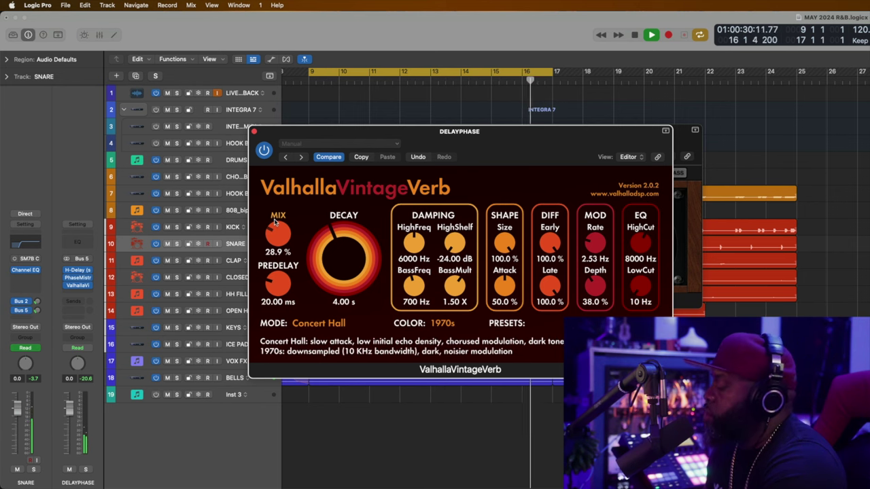
left_click_drag(275, 222, 272, 224)
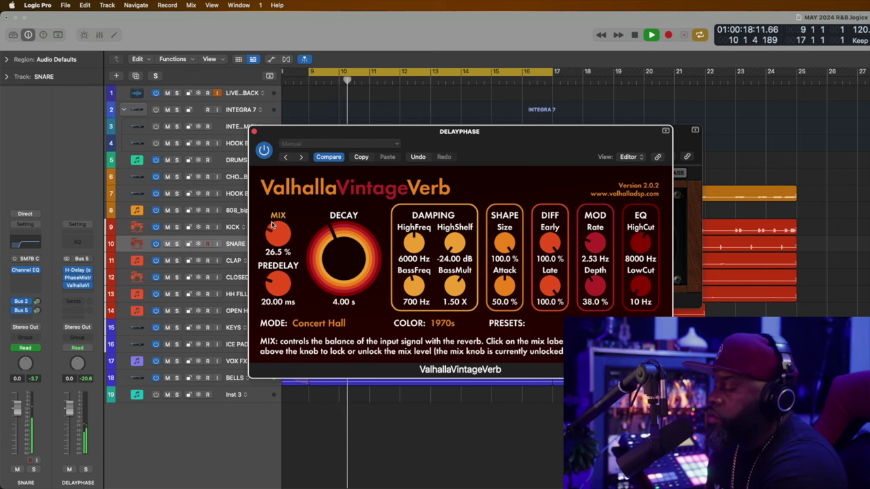
left_click(253, 131)
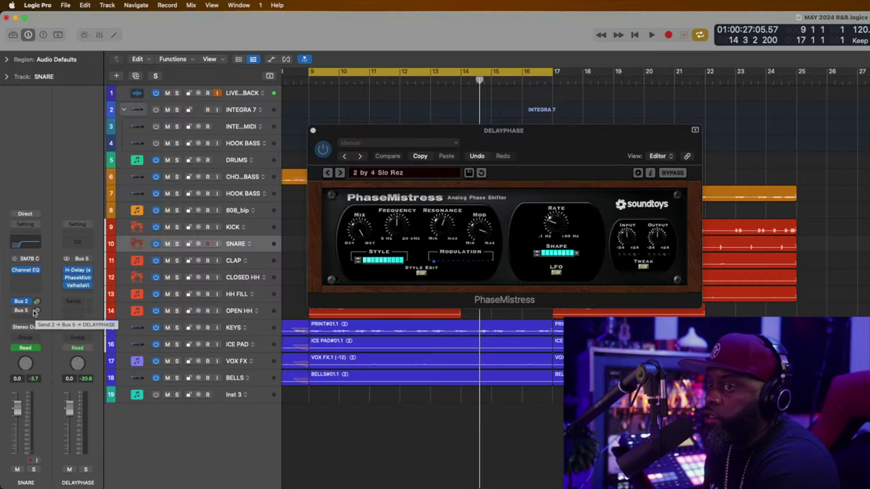
Step: Adjust the SNARE track's send level to Bus 5 during playback, and close the PhaseMistress window
key("space")
left_click_drag(38, 311, 38, 299)
key("space")
key("space")
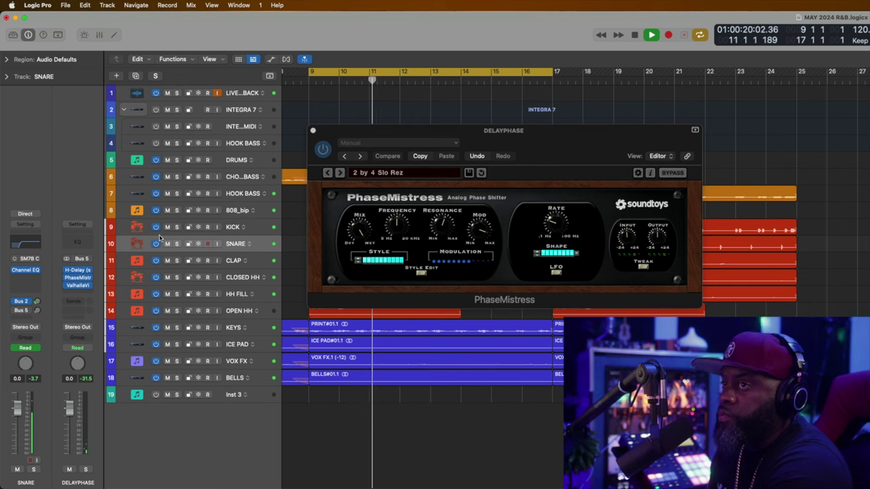
left_click(313, 131)
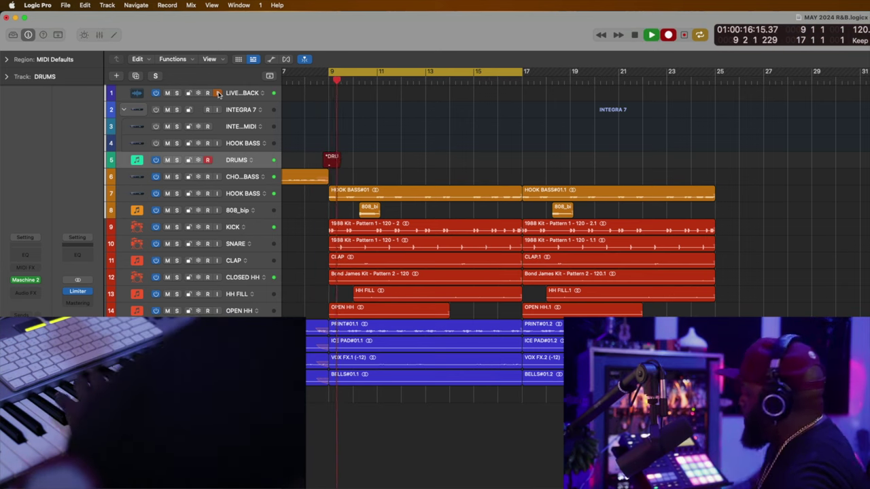
Step: Stop the recording on the DRUMS track
key("space")
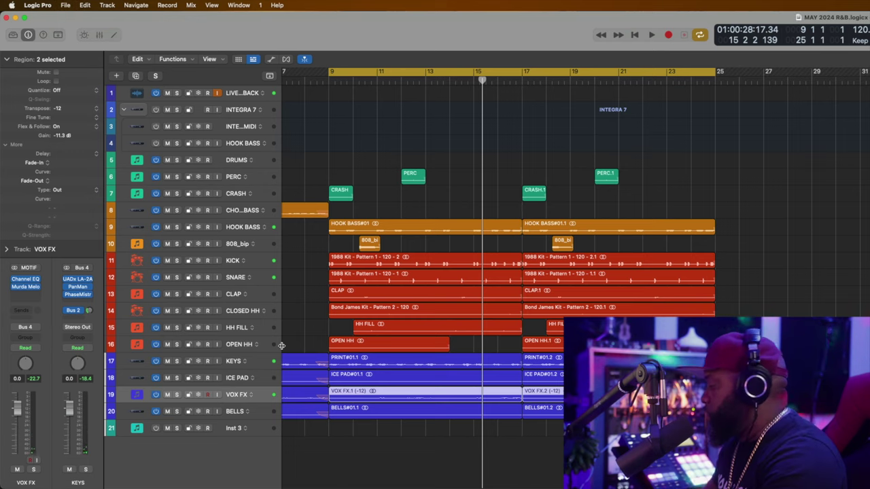
left_click(200, 122)
key("r")
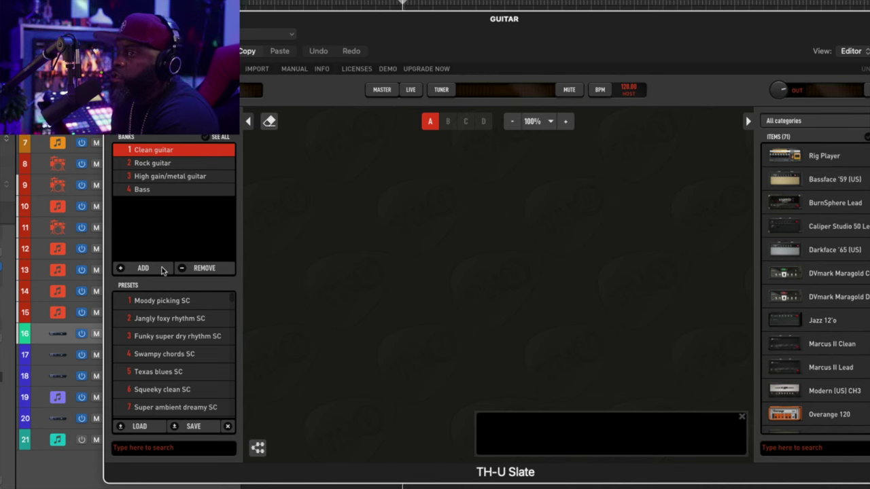
Step: Load the Clean guitar preset Moody picking SC in TH-U Slate and try adjusting the Darkface '65 amp's bass
left_click(156, 300)
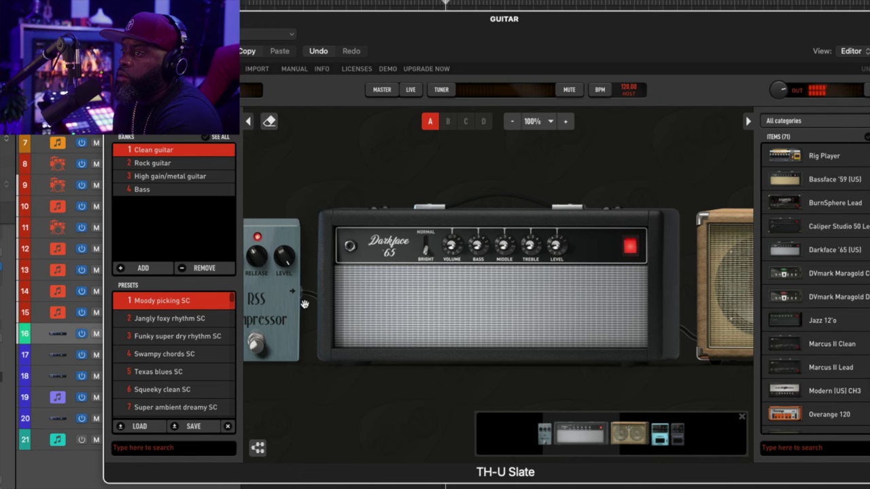
scroll(277, 291, "left", 4)
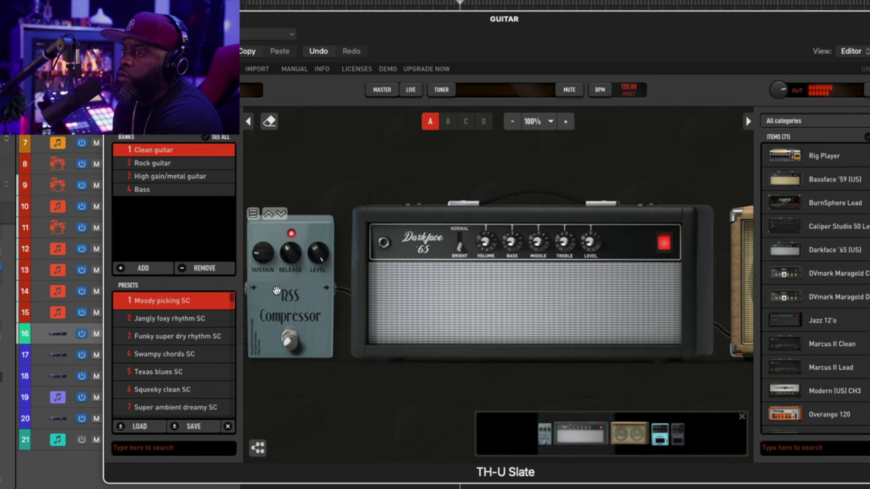
scroll(276, 291, "right", 2)
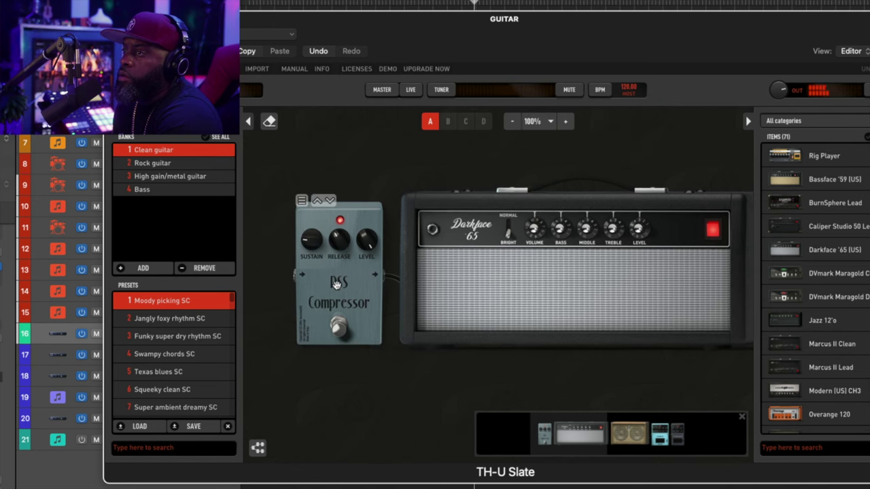
scroll(334, 287, "right", 5)
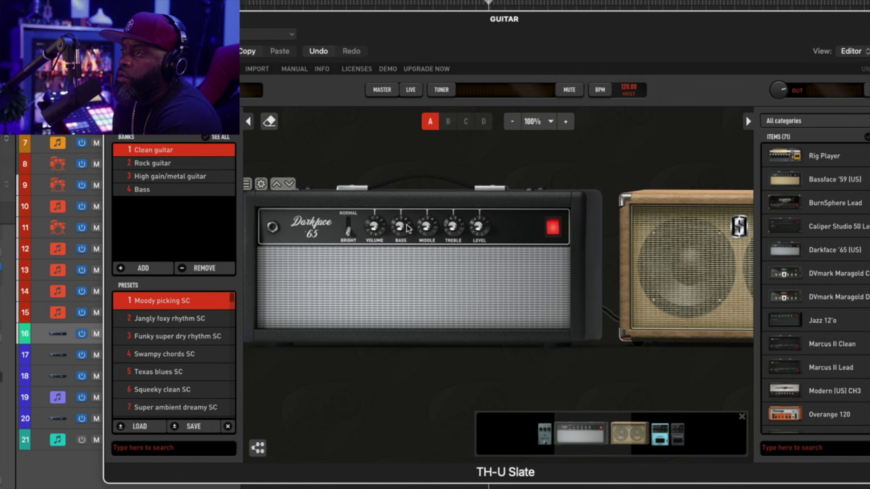
left_click_drag(403, 227, 404, 236)
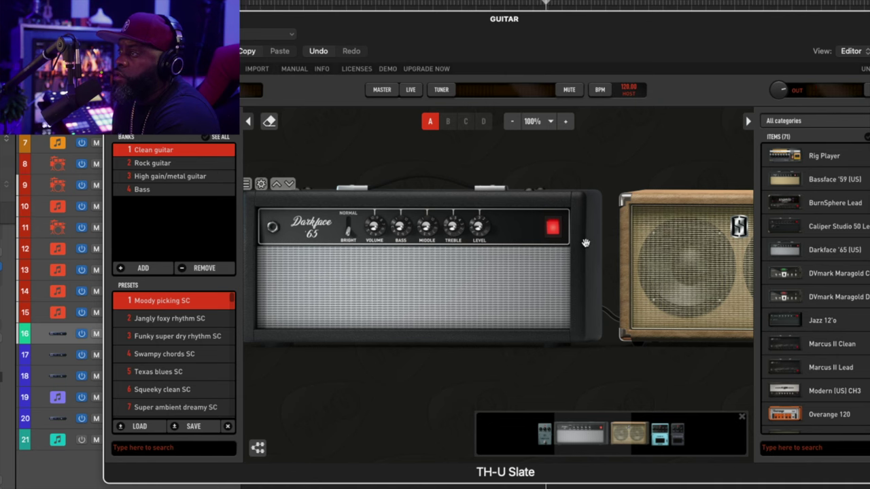
left_click_drag(586, 243, 583, 244)
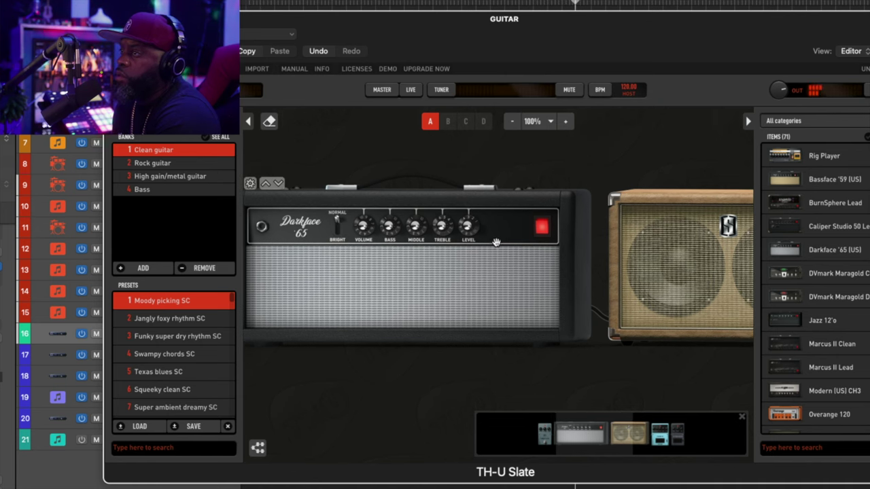
Step: Toggle the CHR-5 chorus for comparison, and set the D-Reverb time to 3.05 s with a higher wet level
scroll(497, 244, "right", 5)
scroll(497, 245, "right", 3)
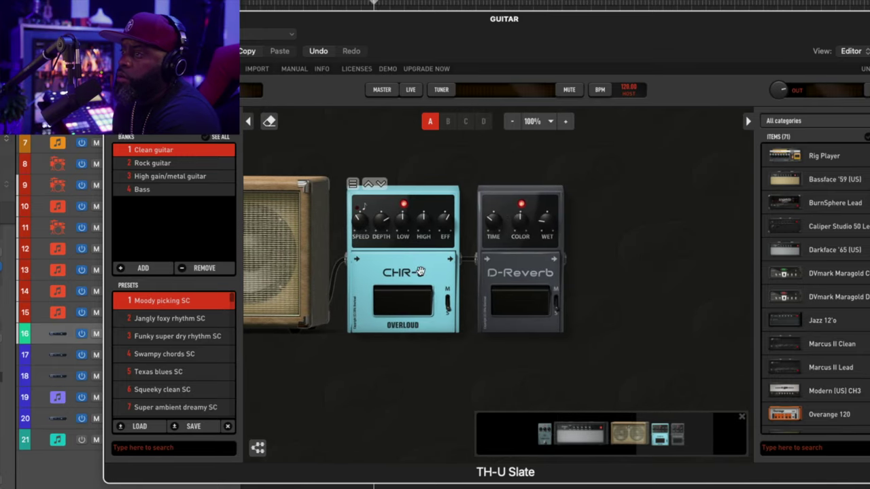
left_click(405, 299)
left_click(405, 299)
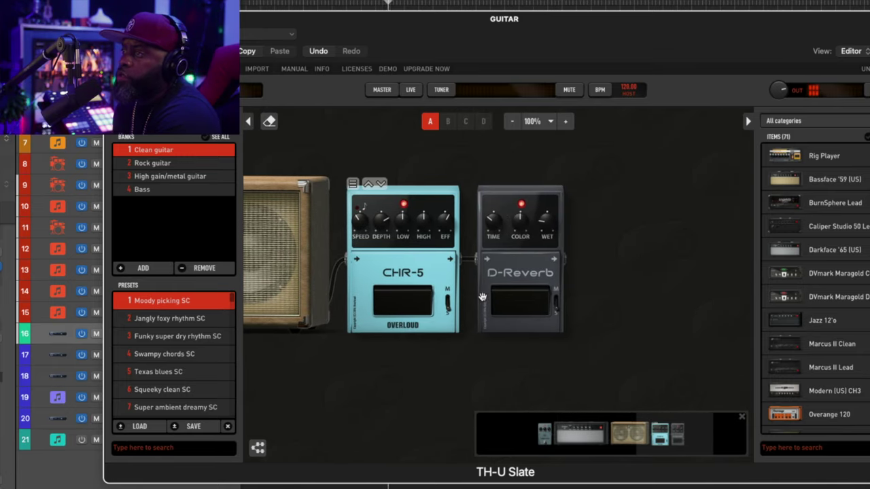
left_click_drag(491, 226, 490, 224)
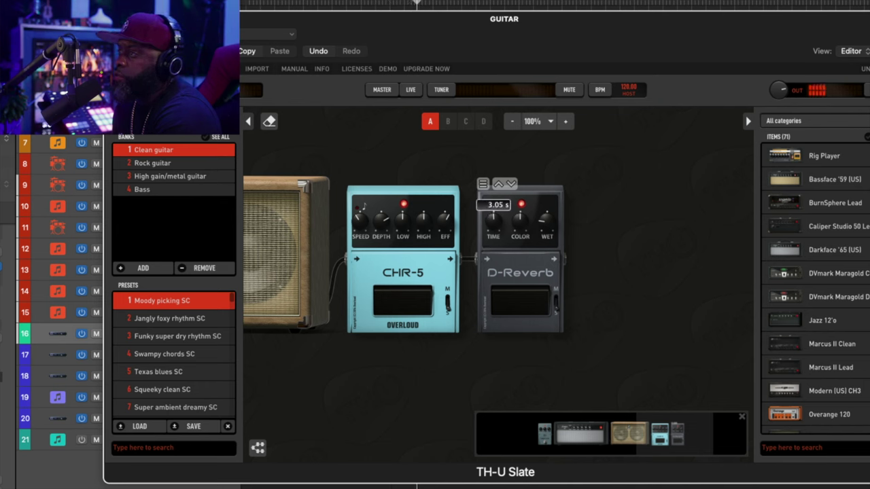
left_click_drag(544, 219, 544, 216)
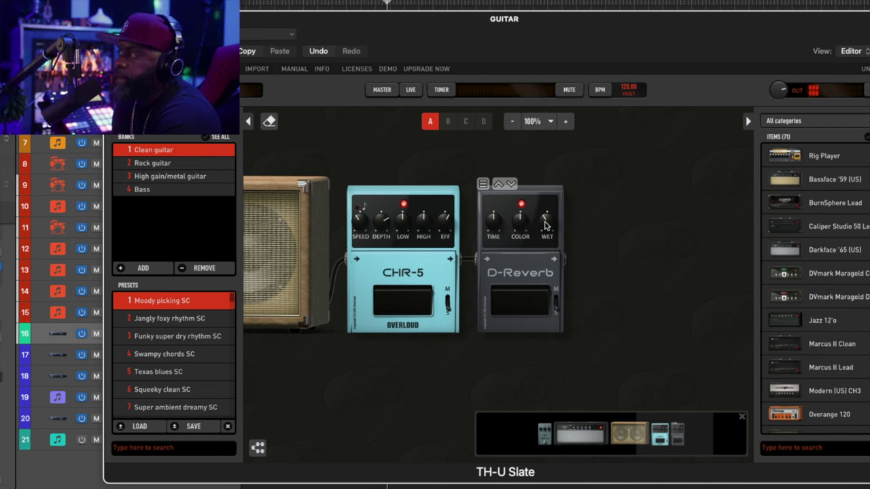
Step: Load the Jangly foxy rhythm SC preset, discarding the unsaved changes to the current one
scroll(792, 204, "down", 3)
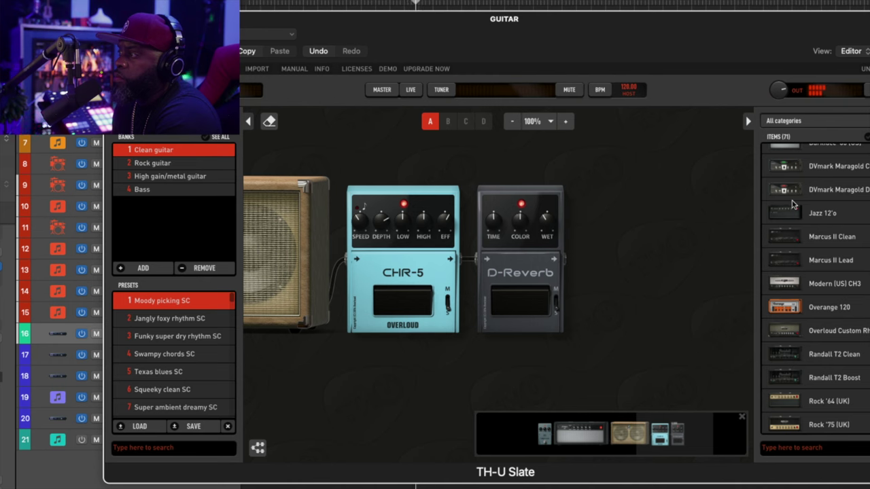
scroll(792, 203, "up", 3)
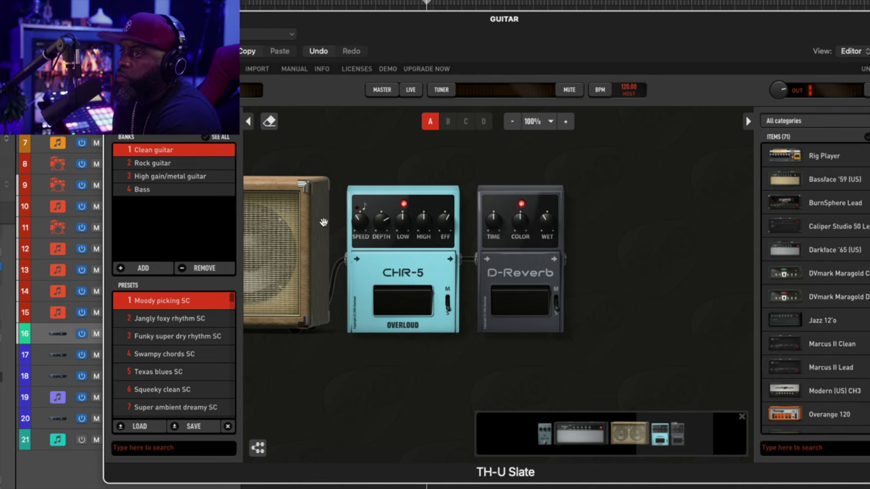
left_click(178, 319)
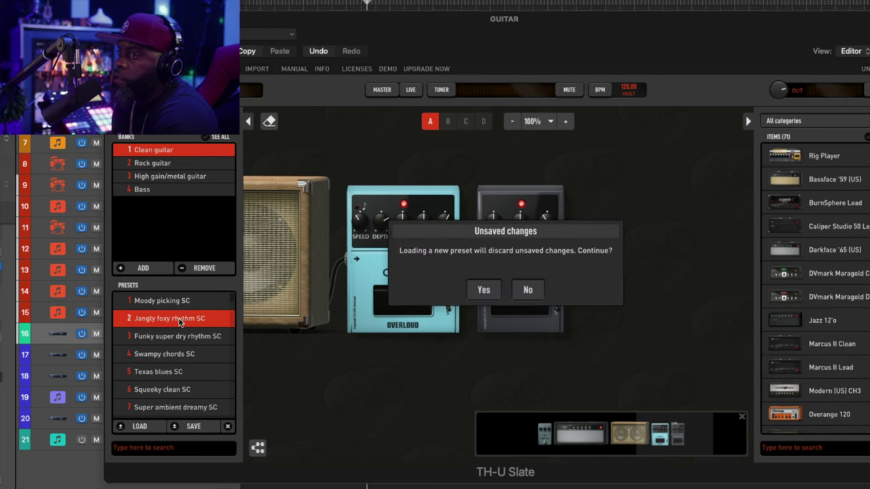
left_click(482, 290)
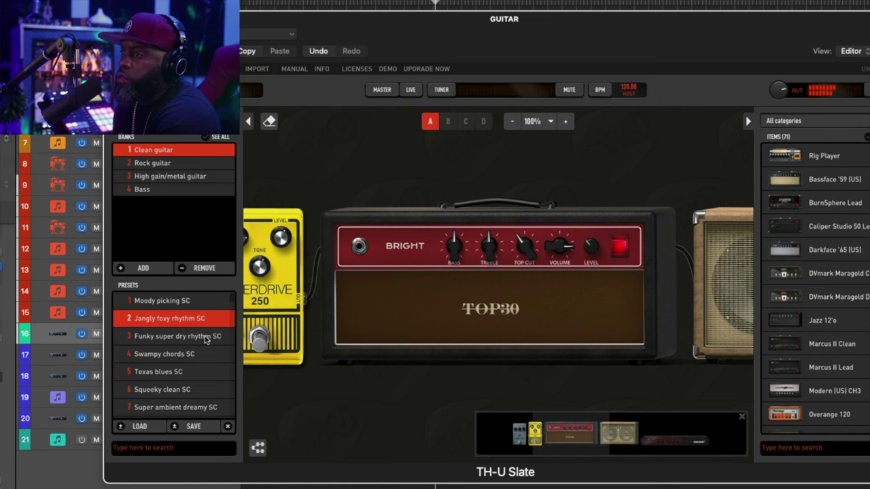
Step: Audition the Funky super dry rhythm SC, Swampy chords SC and Texas blues SC presets, and load Squeeky clean SC
left_click(169, 339)
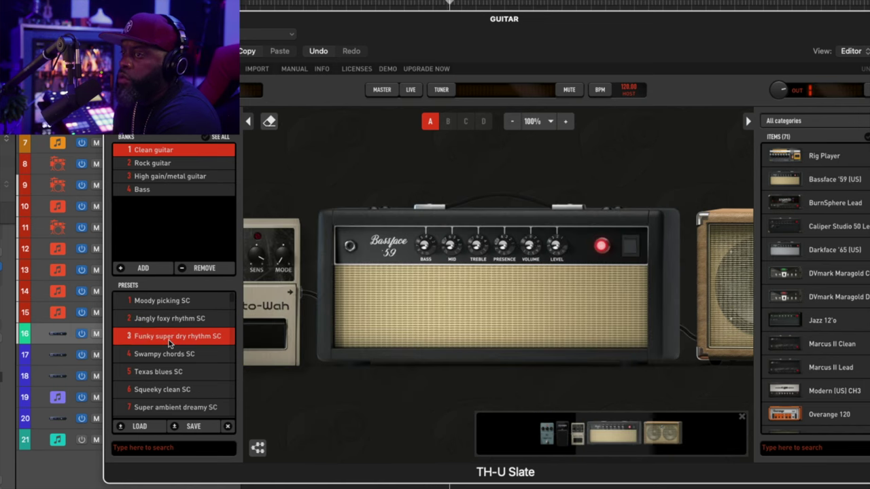
left_click(171, 354)
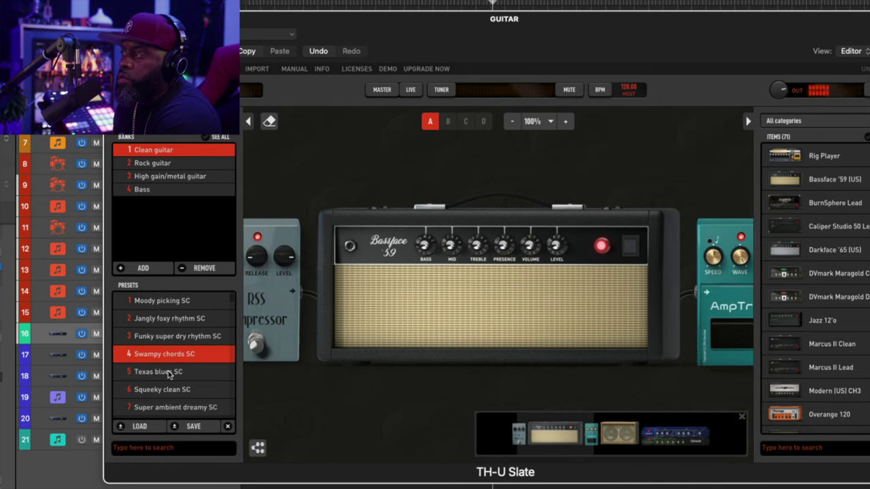
left_click(169, 373)
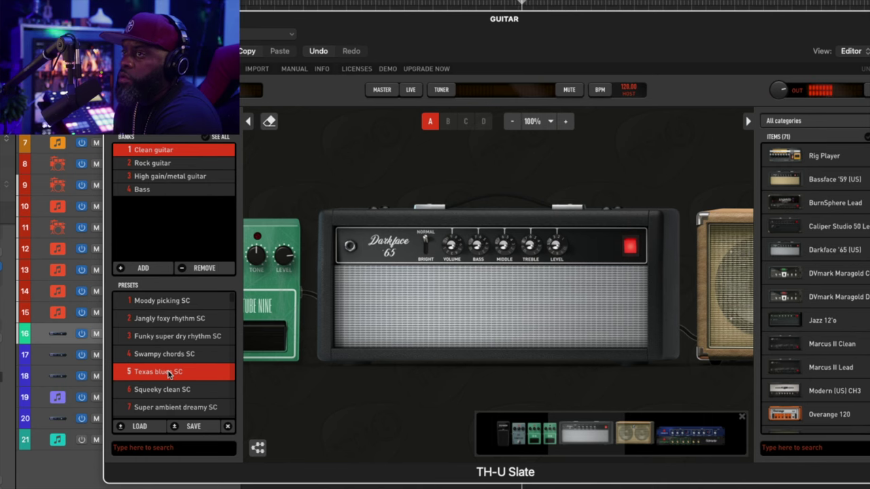
left_click(169, 389)
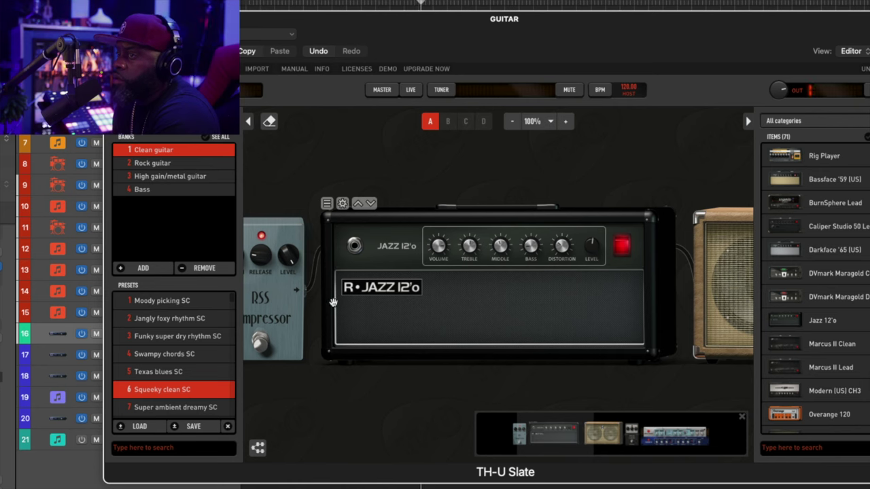
Step: Switch off the RSS Compressor pedal and switch on the Analog Flanger pedal in the guitar chain
left_click(299, 296)
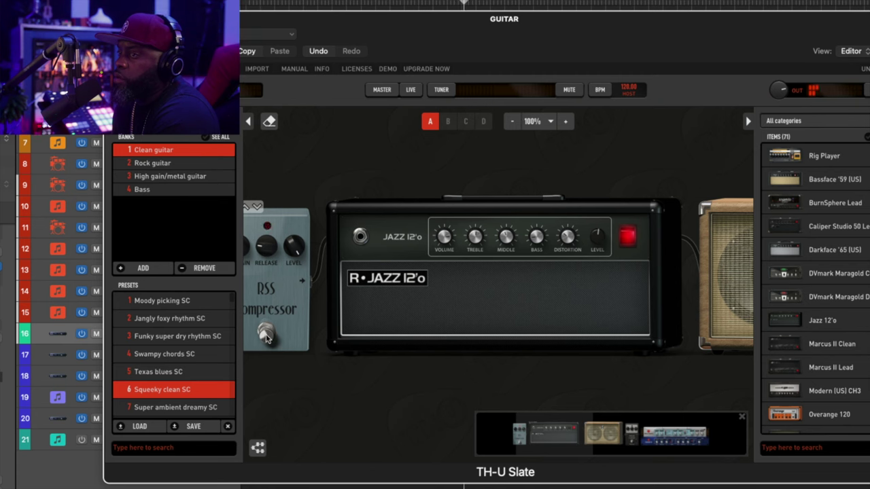
scroll(399, 288, "right", 5)
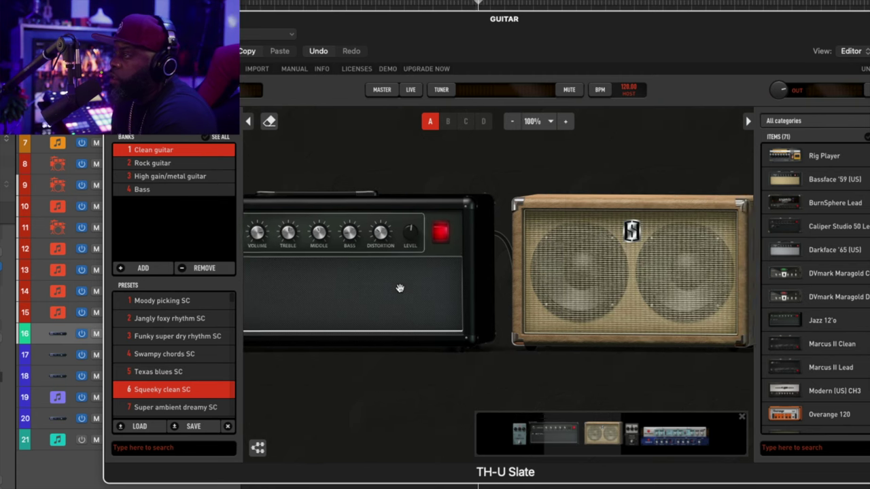
scroll(399, 288, "right", 3)
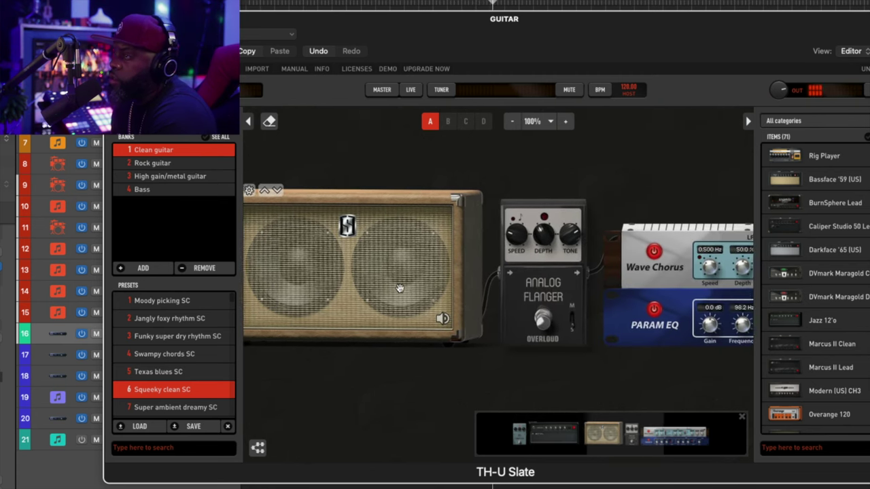
scroll(399, 288, "right", 2)
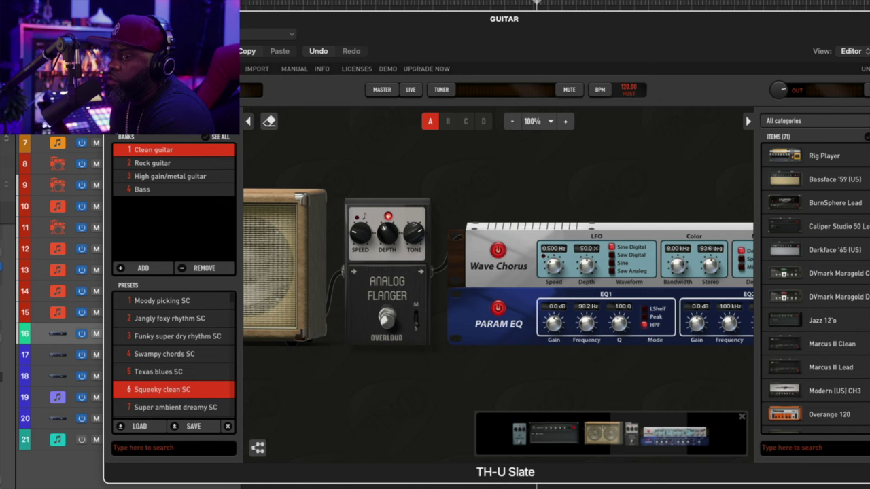
Step: Solo the guitar track and toggle the Analog Flanger pedal for comparison
key("s")
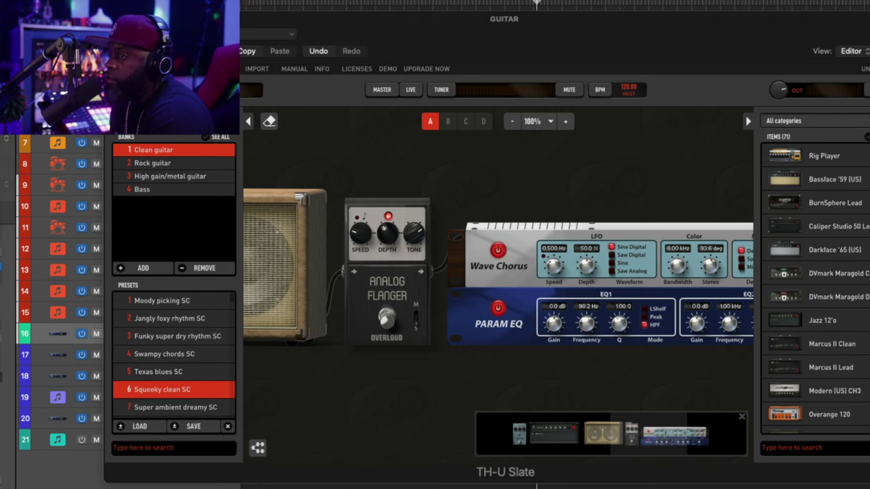
key("s")
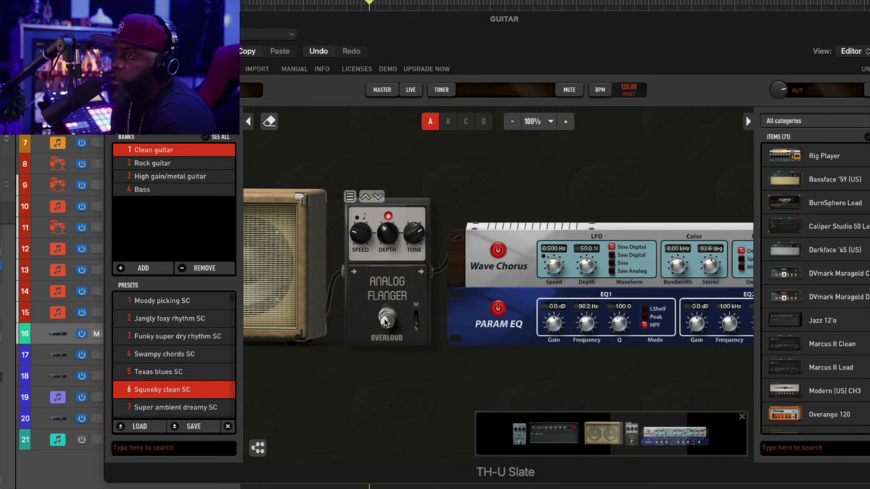
left_click(385, 319)
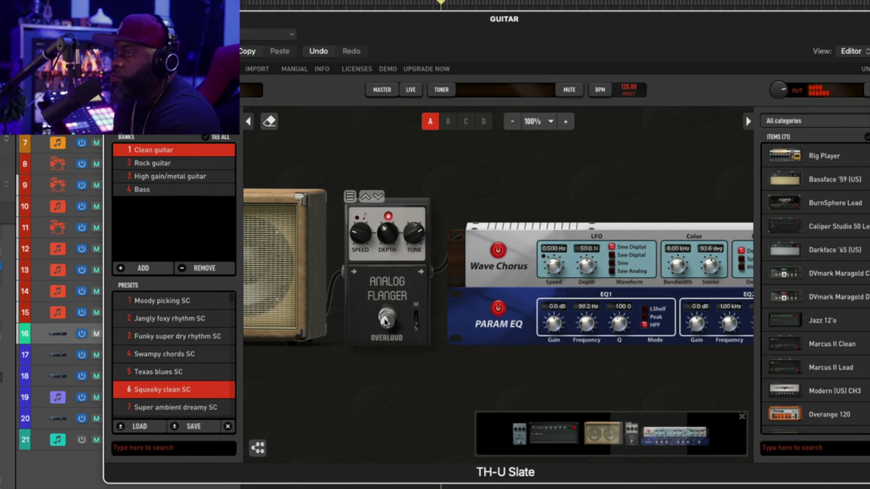
Step: Set the EQ1 frequency of the Param EQ rack unit to 73.1 Hz
scroll(385, 322, "right", 5)
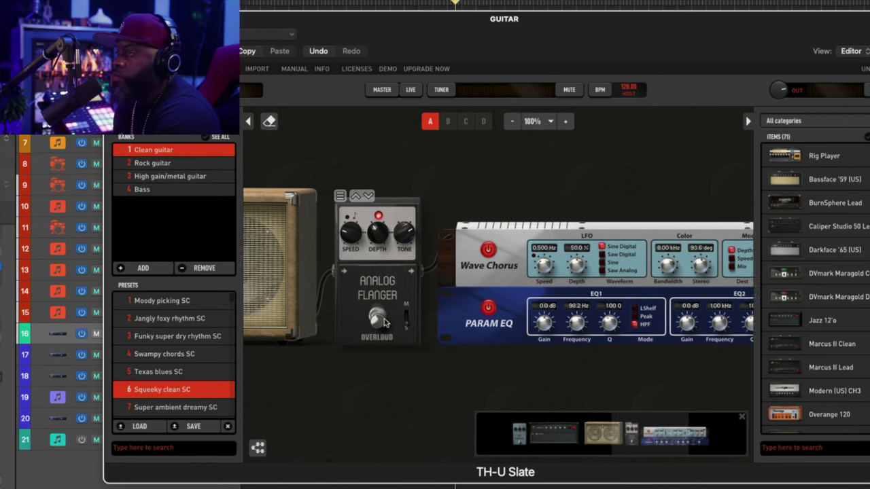
scroll(383, 320, "right", 2)
scroll(385, 322, "down", 2)
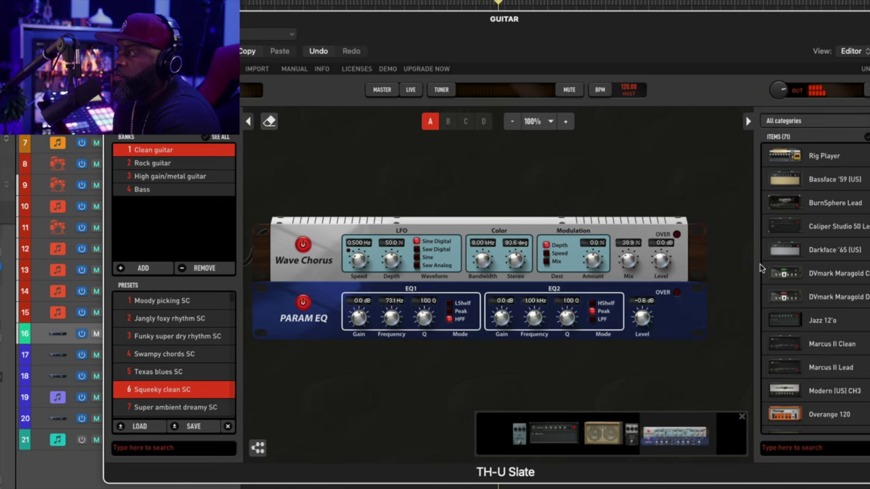
Step: Find the D-Delay pedal among the available items and add it to the chain after the Wave Chorus and Param EQ rack
scroll(806, 265, "down", 5)
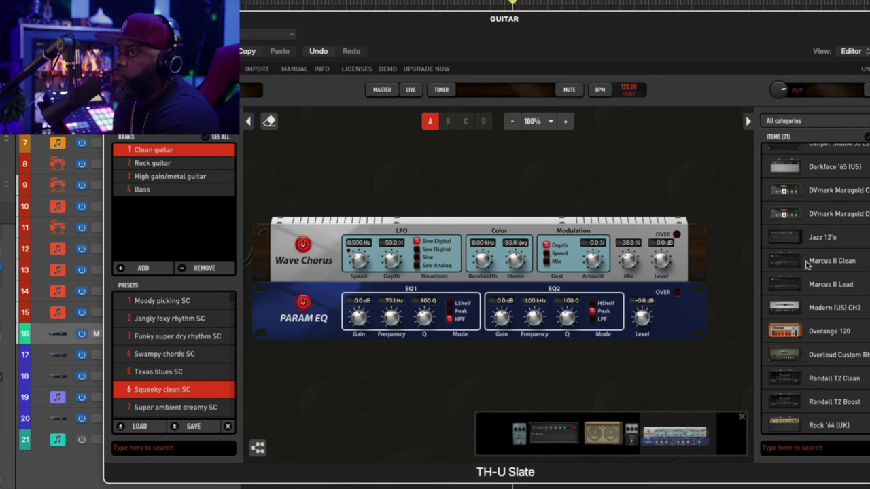
scroll(806, 265, "down", 7)
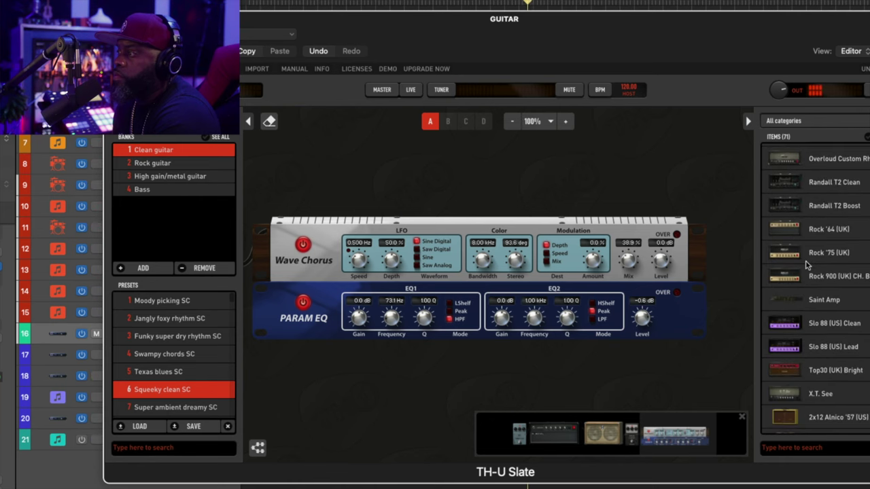
scroll(806, 264, "down", 6)
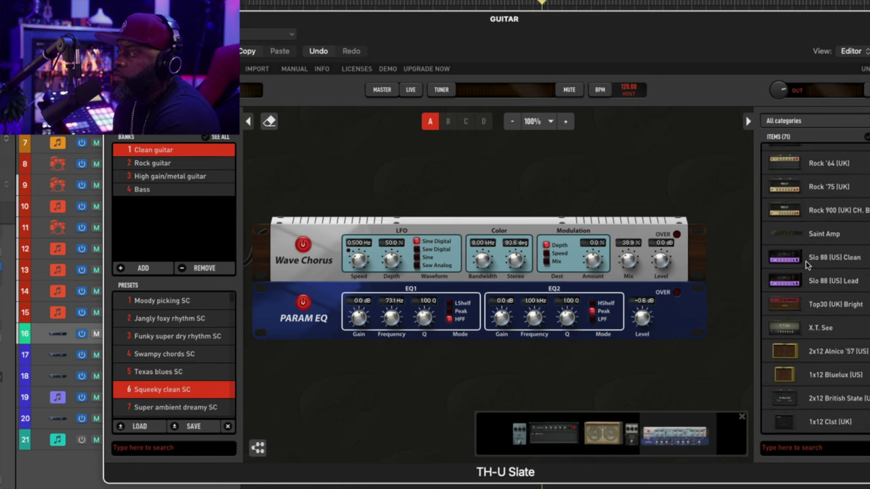
scroll(806, 265, "down", 15)
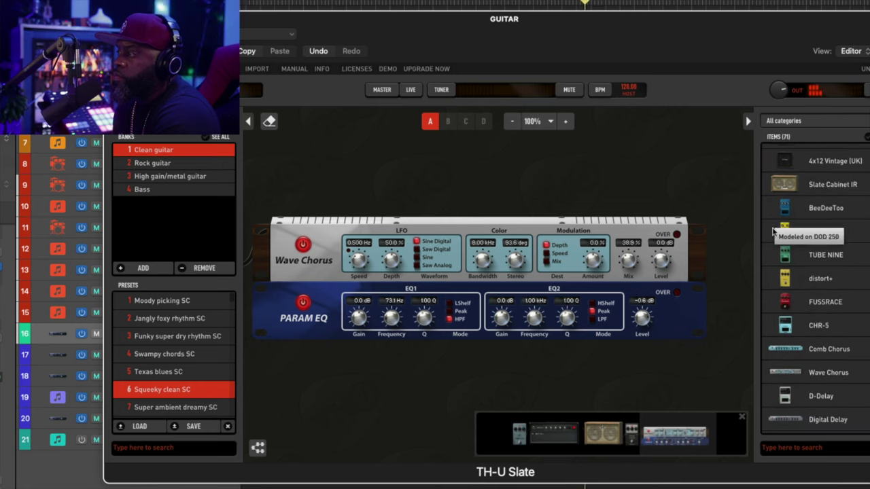
scroll(864, 262, "down", 3)
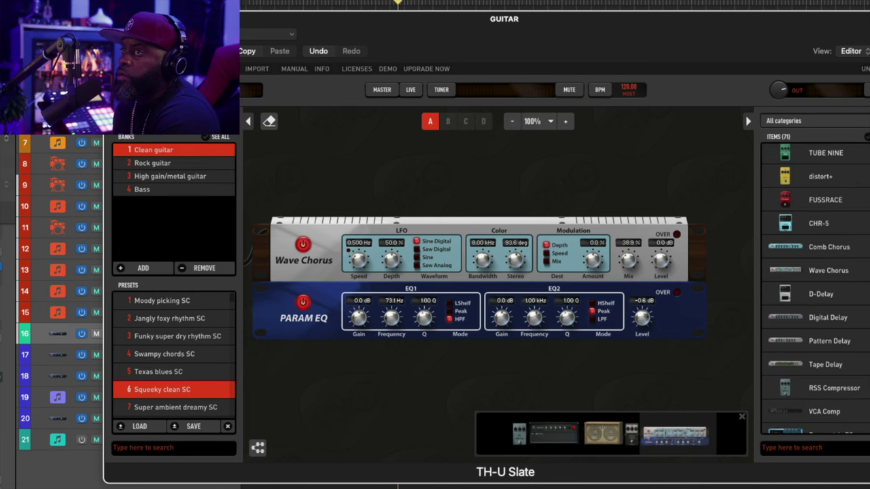
left_click_drag(204, 19, 189, 39)
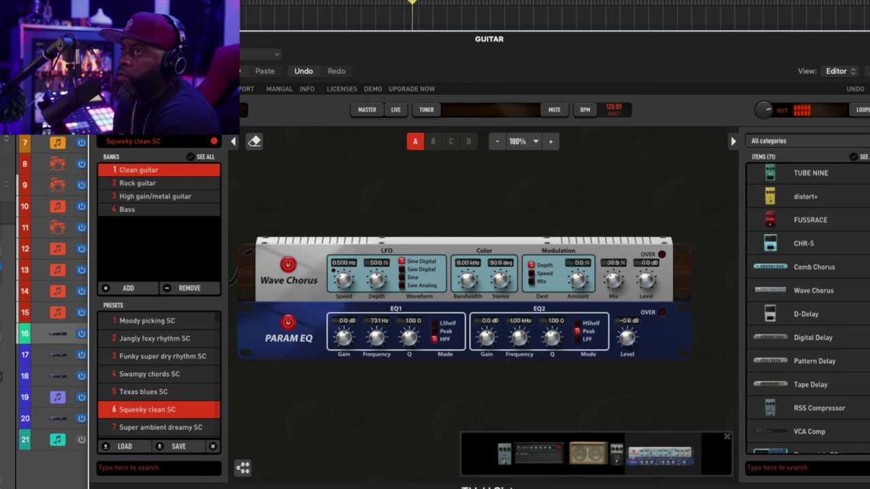
scroll(805, 317, "down", 1)
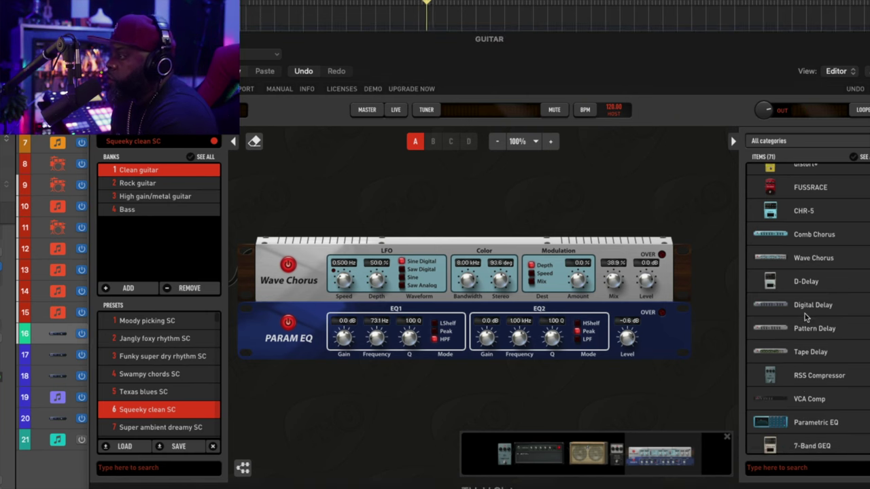
scroll(805, 317, "down", 4)
scroll(807, 299, "up", 5)
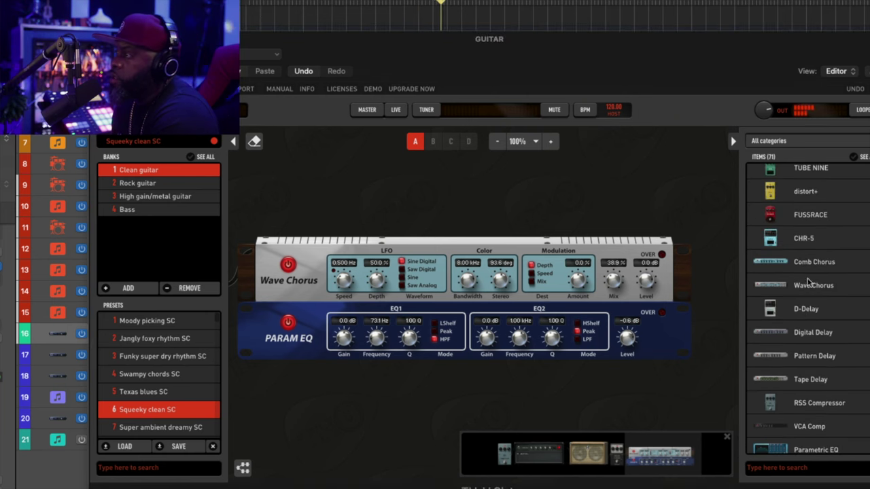
scroll(809, 282, "up", 3)
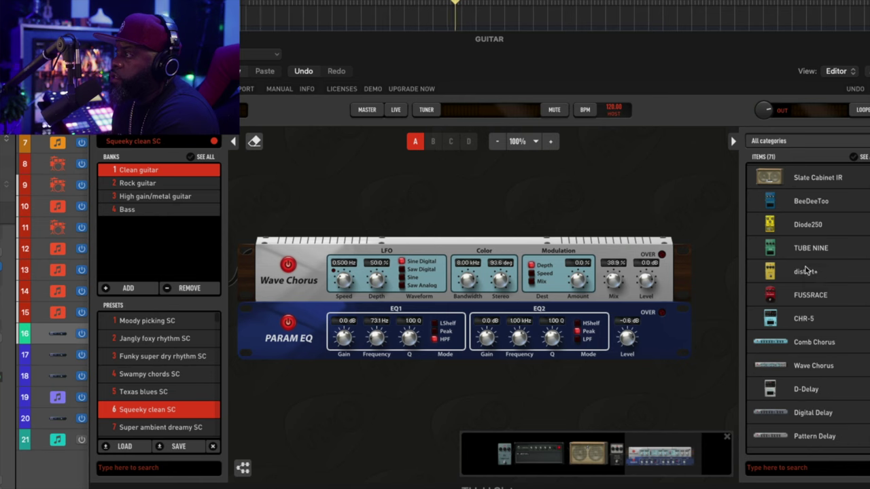
scroll(805, 271, "down", 8)
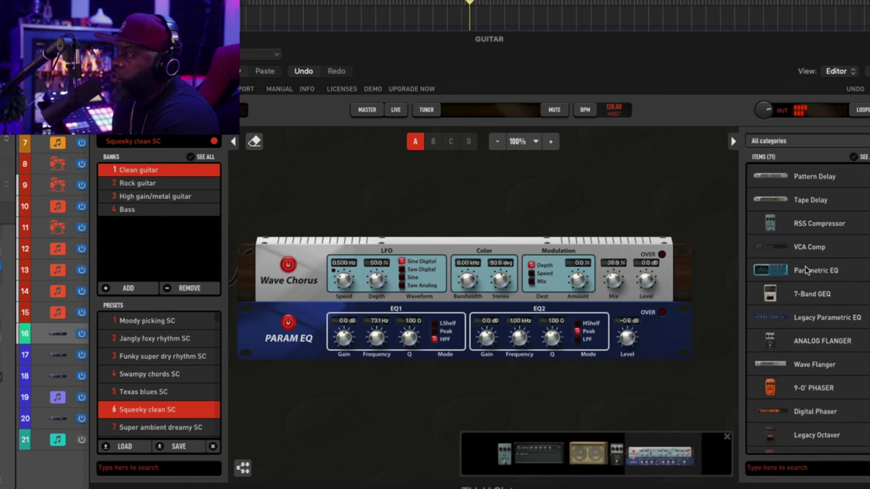
scroll(805, 270, "up", 9)
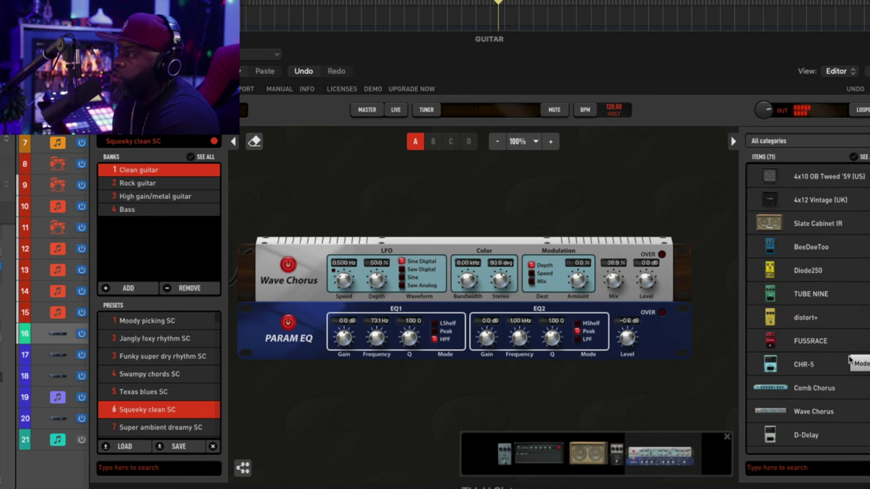
scroll(849, 360, "down", 2)
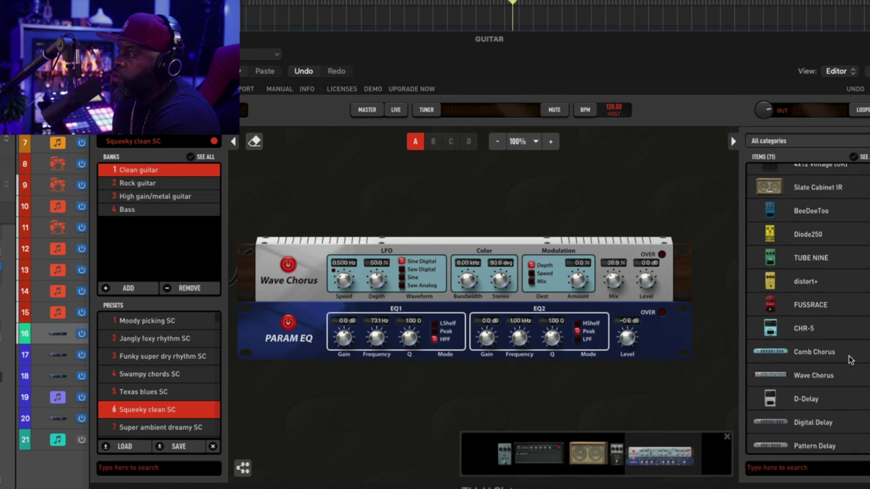
scroll(849, 360, "down", 1)
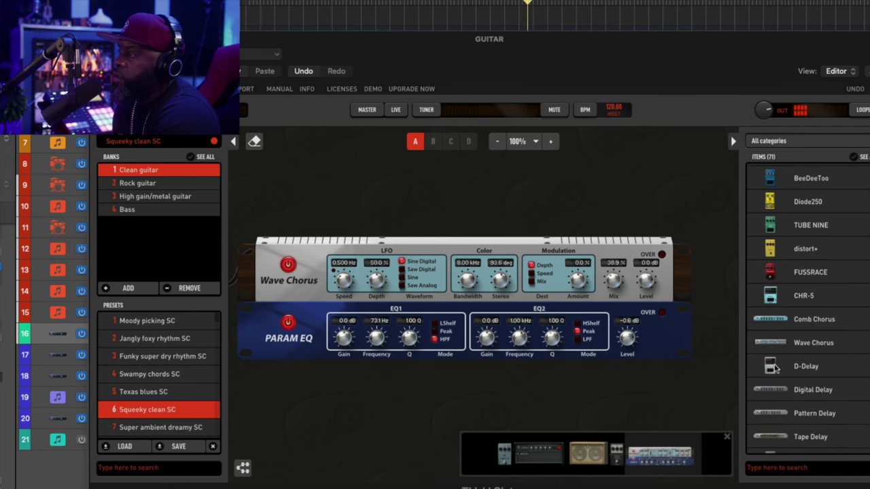
left_click_drag(795, 365, 688, 292)
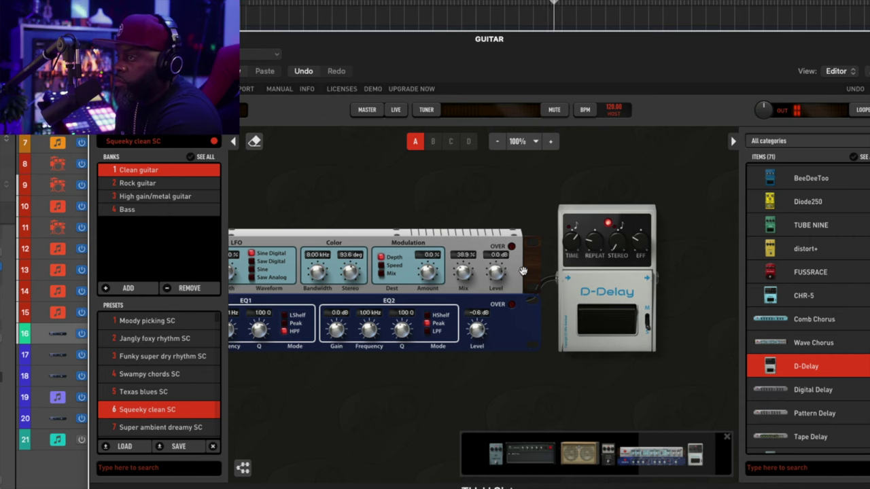
Step: Set the EQ2 frequency of the Param EQ rack unit to 2.65 kHz
left_click_drag(376, 329, 378, 332)
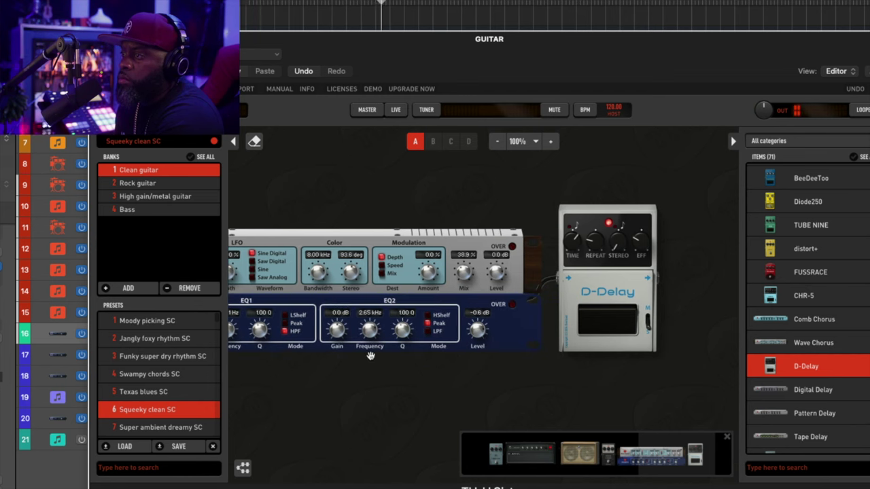
scroll(371, 355, "left", 5)
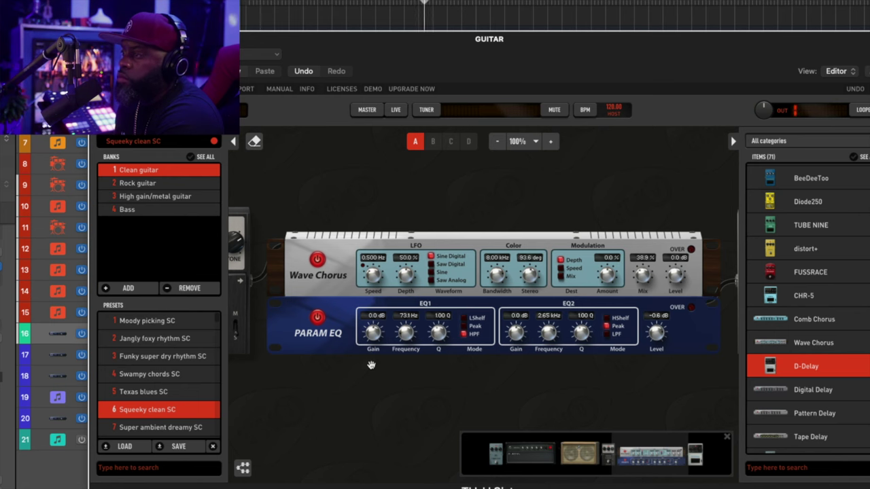
scroll(371, 365, "left", 3)
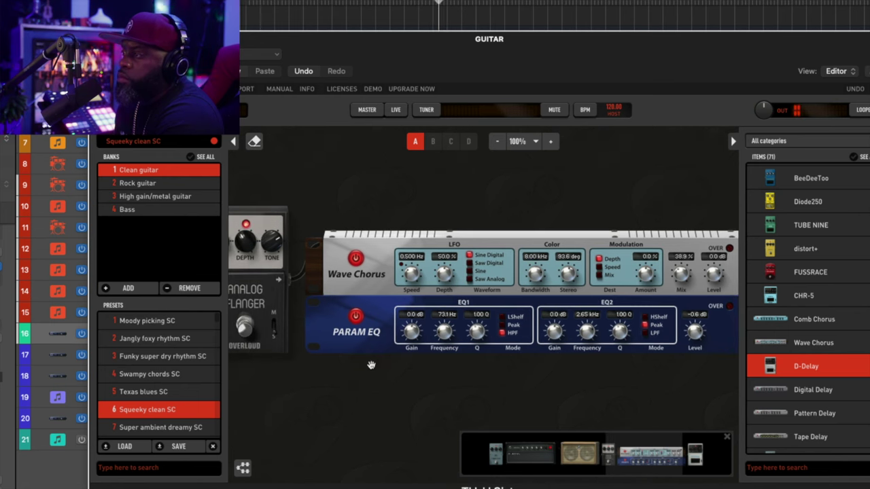
Step: Set the Jazz 12'o amp's distortion to 6.45 and lower the plugin's output level
scroll(371, 365, "left", 10)
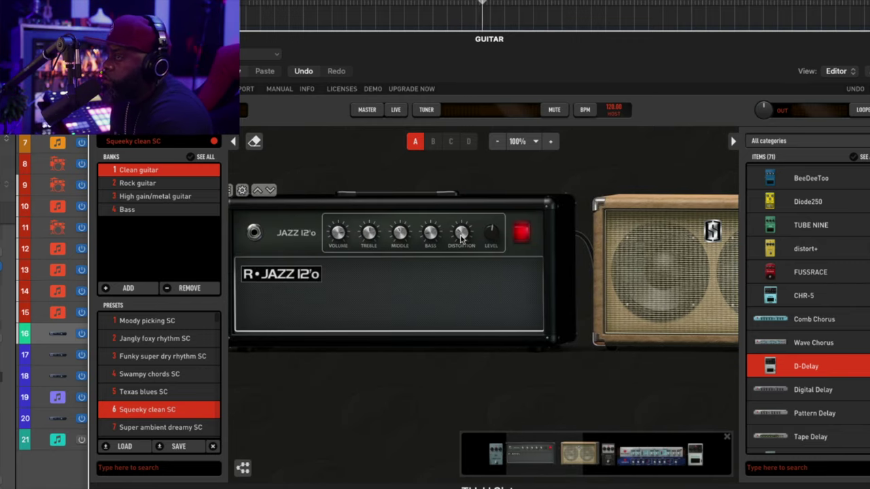
left_click(461, 234)
left_click_drag(461, 235, 461, 226)
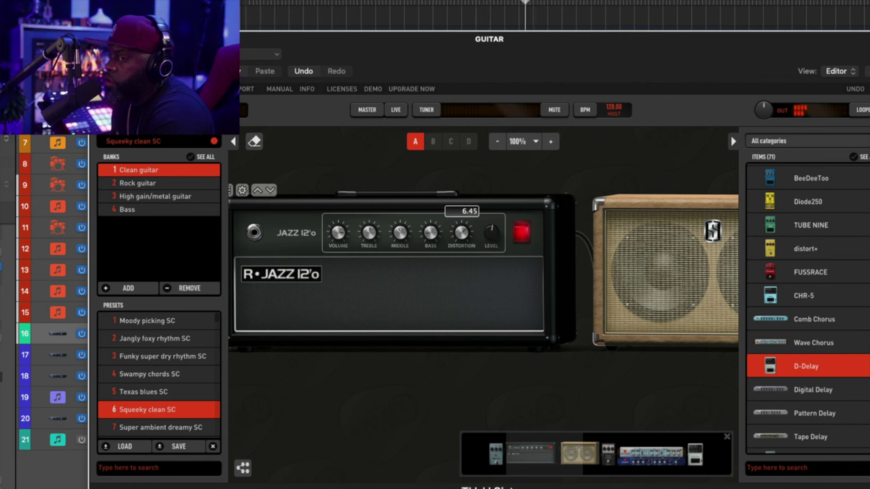
left_click_drag(763, 110, 763, 115)
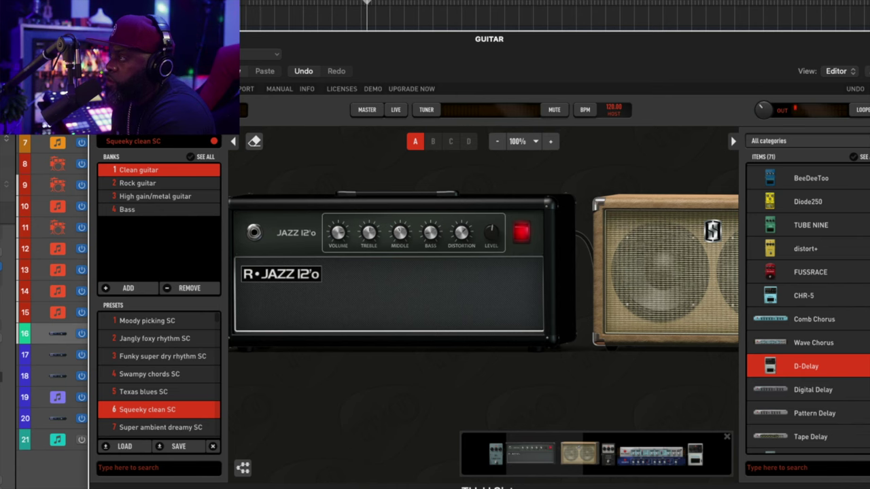
Step: Increase the delay time on the D-Delay pedal
scroll(689, 366, "right", 5)
scroll(689, 367, "right", 10)
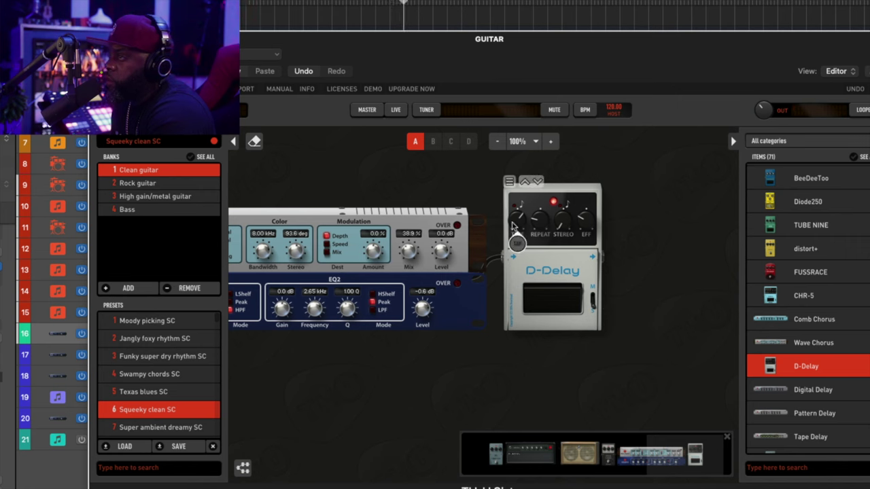
left_click_drag(514, 223, 514, 208)
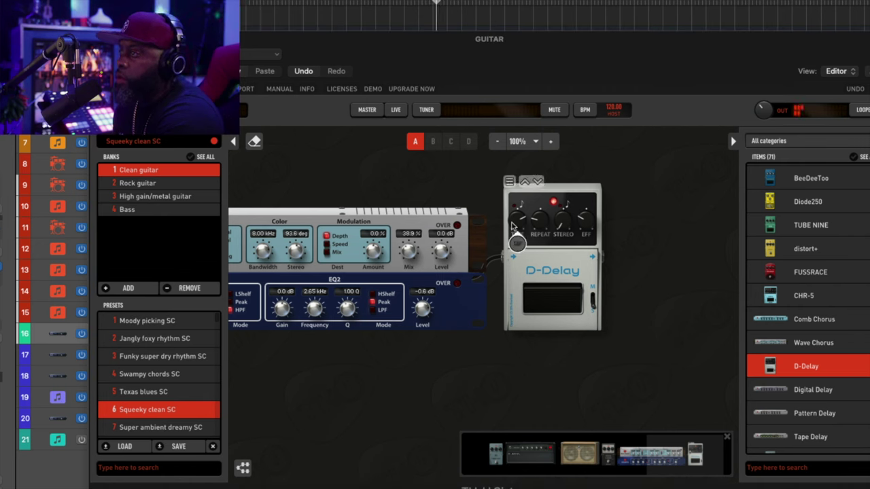
Step: Adjust the D-Delay pedal's time and insert a stereo UADx LA-2A Tube Compressor on the GUITAR track
left_click_drag(513, 223, 513, 226)
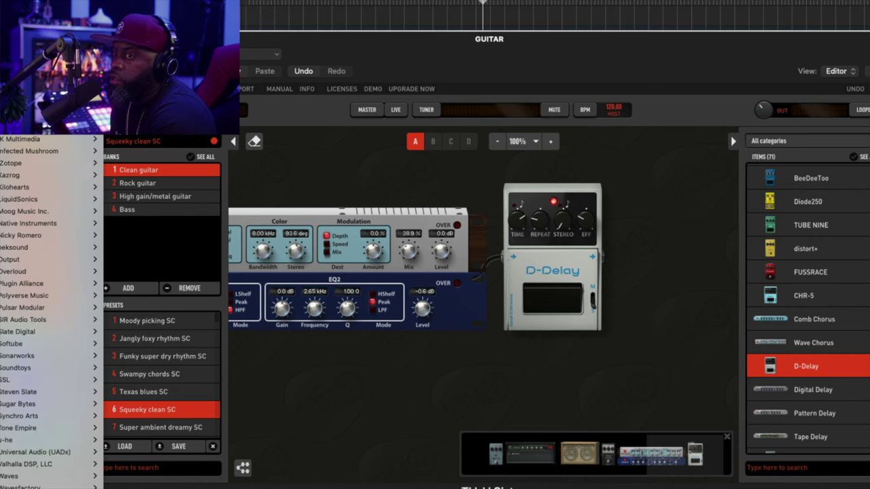
mouse_move(78, 391)
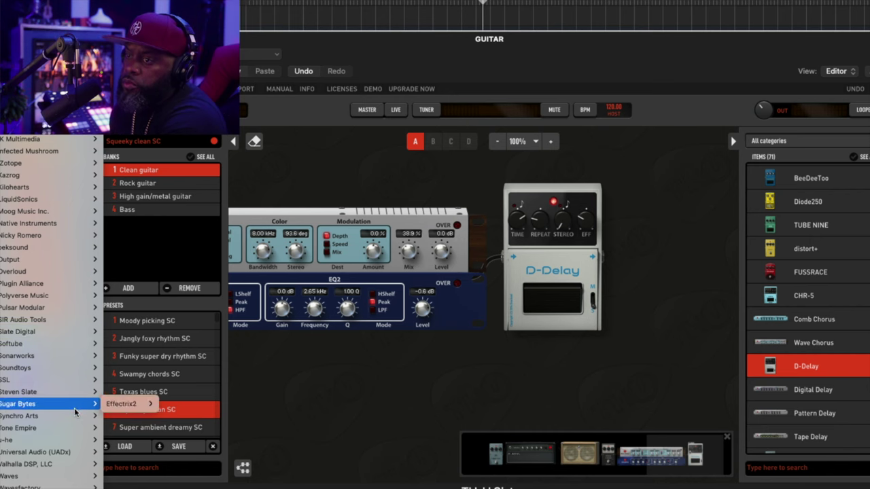
mouse_move(80, 332)
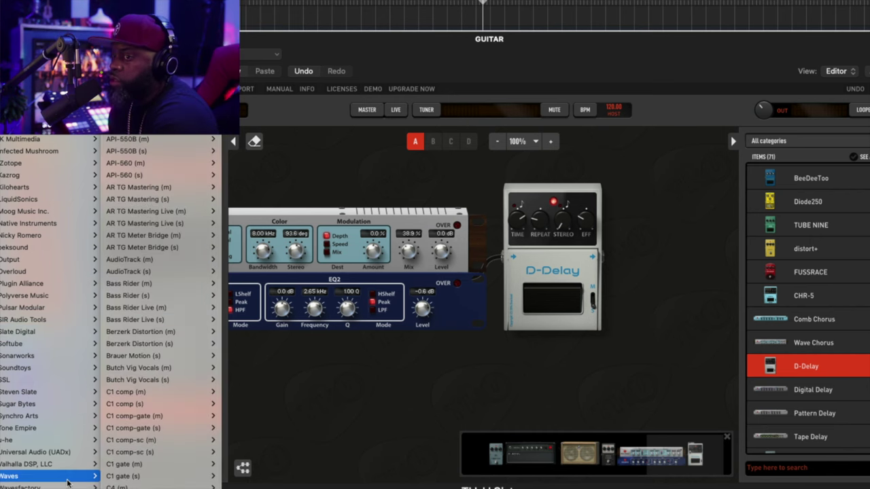
mouse_move(69, 465)
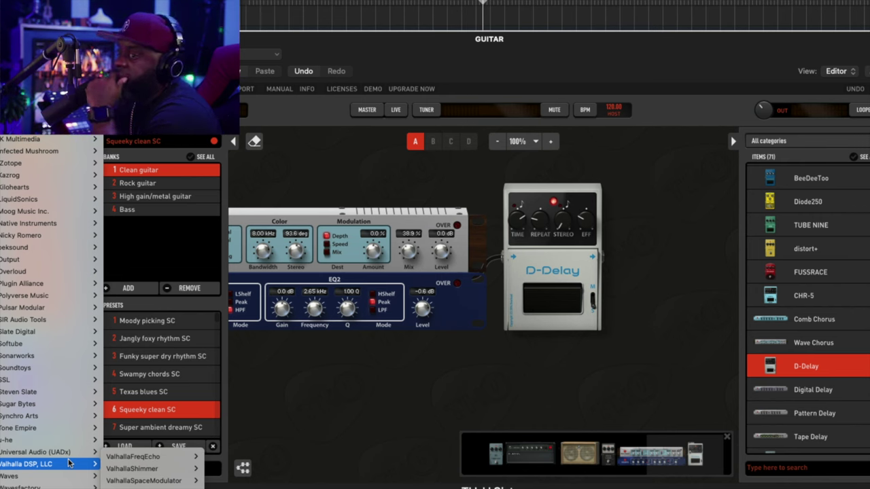
mouse_move(79, 371)
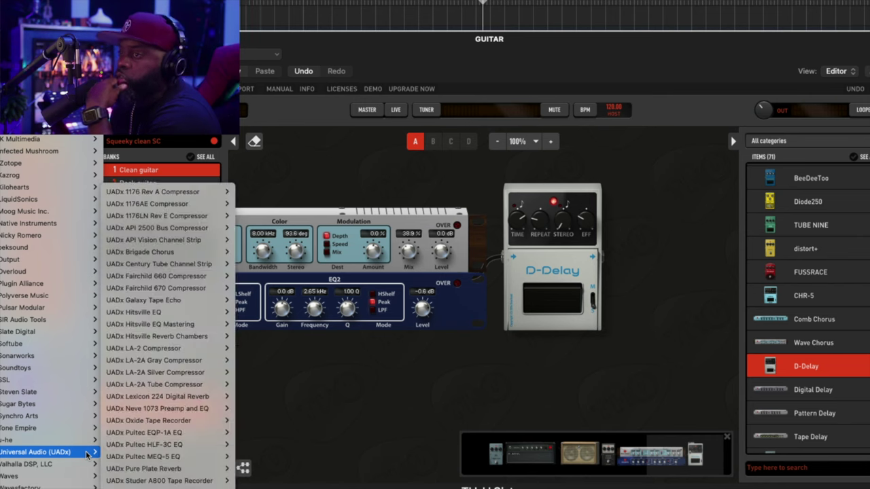
mouse_move(216, 392)
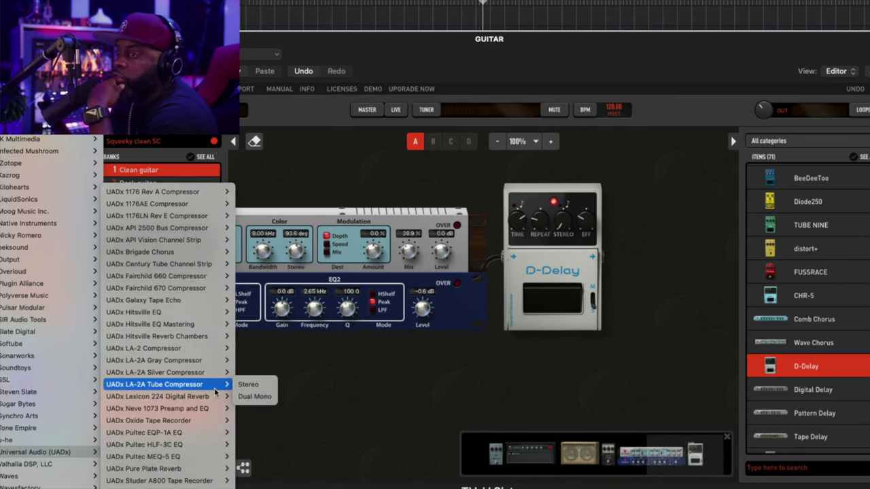
left_click(253, 384)
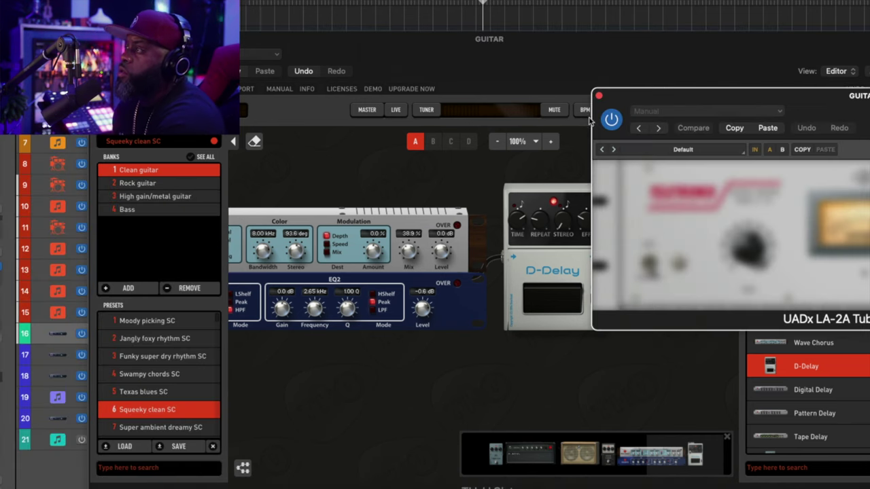
Step: Set the LA-2A compressor's gain to about 20 and its peak reduction to about 70, and close the plugin
left_click_drag(754, 97, 441, 69)
left_click_drag(429, 224, 425, 234)
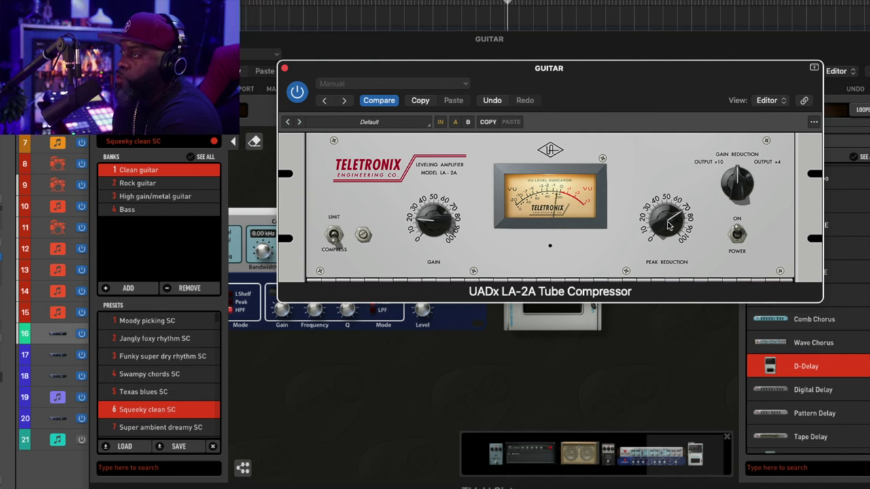
left_click_drag(670, 101, 549, 175)
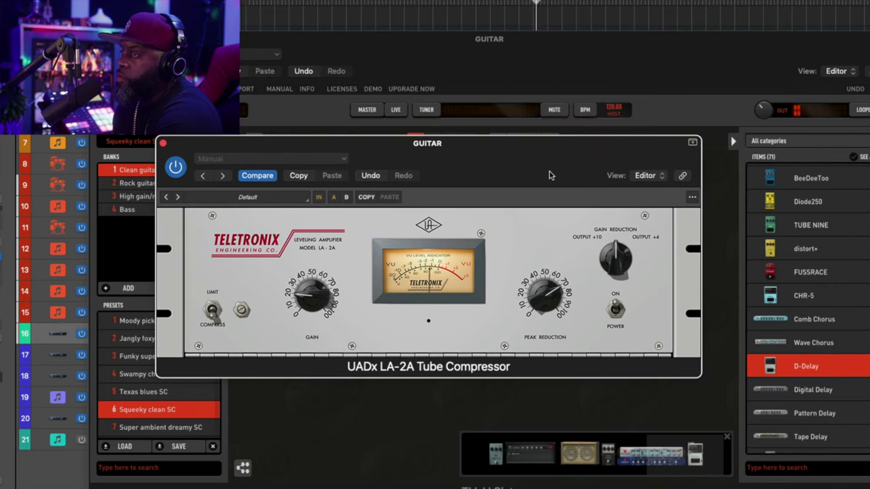
left_click(163, 144)
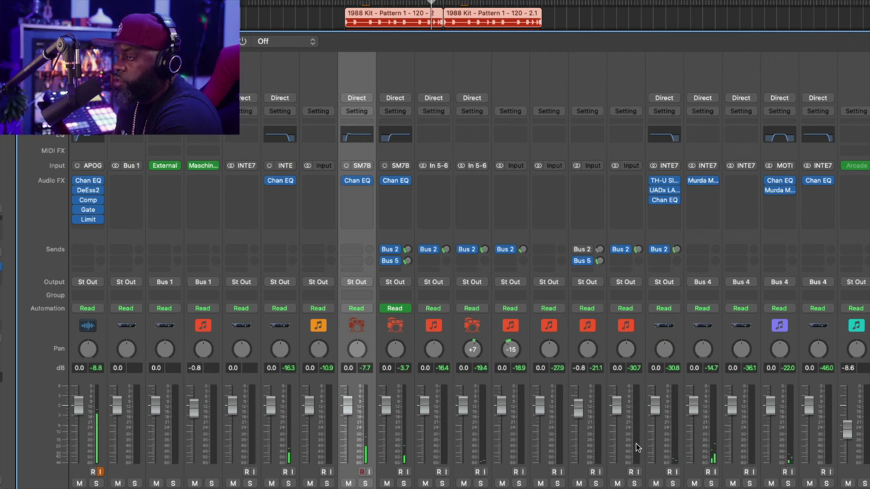
Step: Select the drum channels from KICK through CRASH and route their outputs to Bus 6
left_click(638, 447, "shift")
left_click(636, 283)
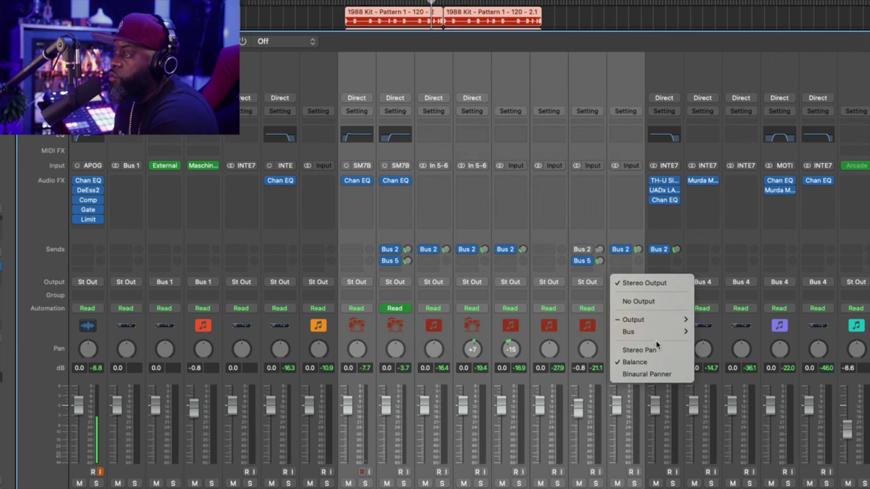
mouse_move(656, 331)
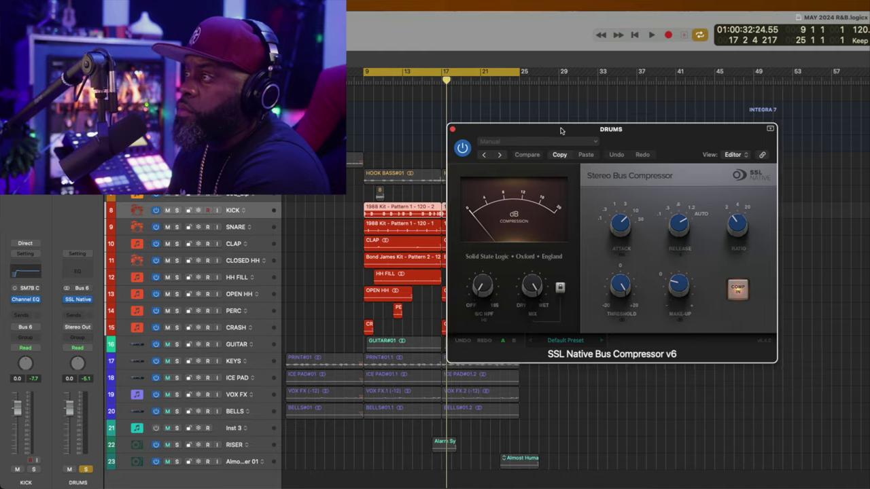
Step: Raise the side-chain high-pass filter and set the ratio to 4 on the DRUMS bus's SSL Native Bus Compressor
left_click_drag(524, 245, 476, 242)
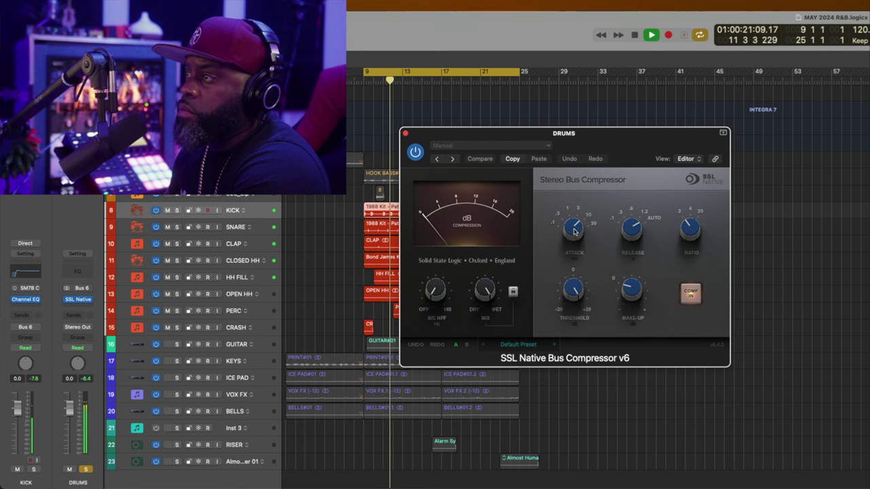
mouse_move(574, 294)
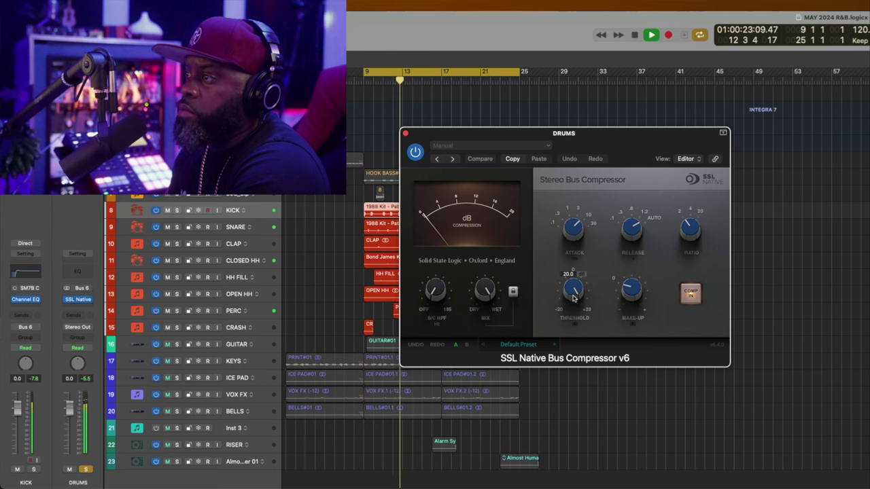
mouse_move(634, 289)
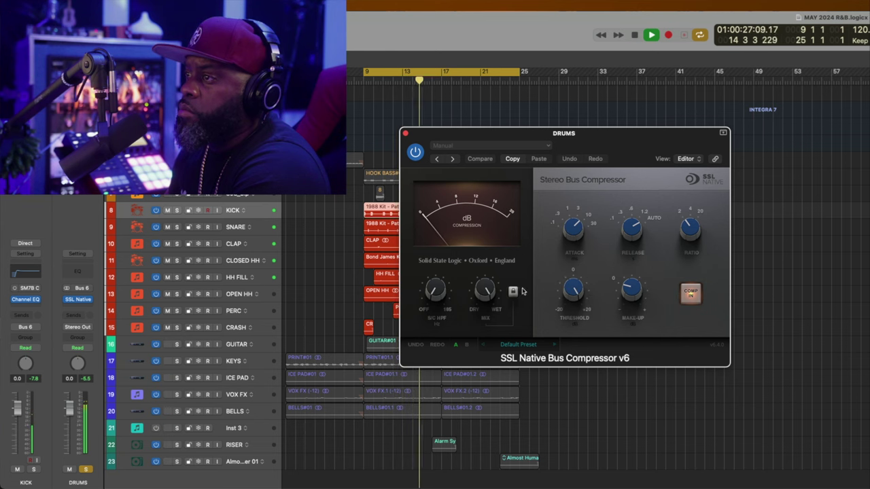
mouse_move(432, 297)
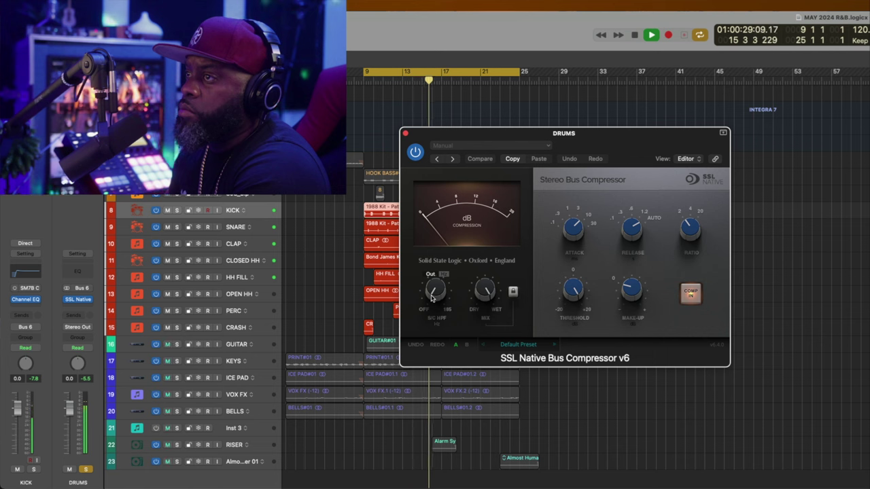
left_click_drag(431, 297, 416, 264)
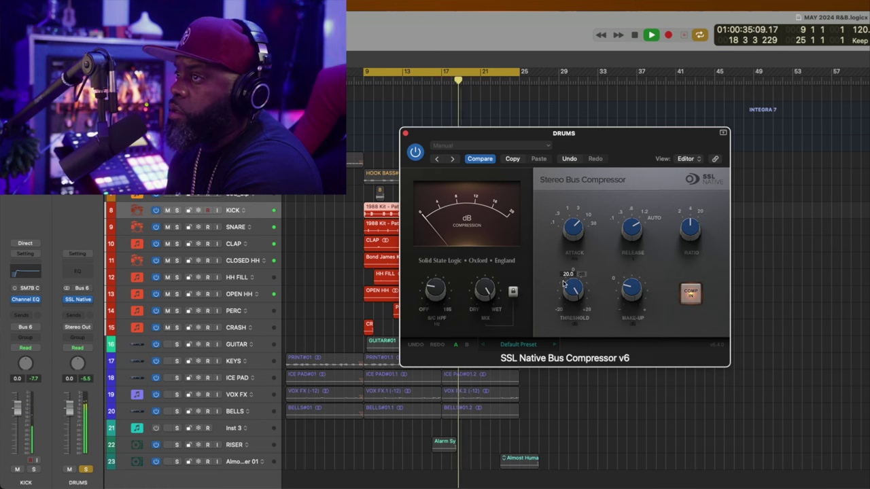
Step: Lower the drum bus compressor's threshold, raise its make-up gain slightly, and close the plugin
left_click_drag(572, 275, 568, 314)
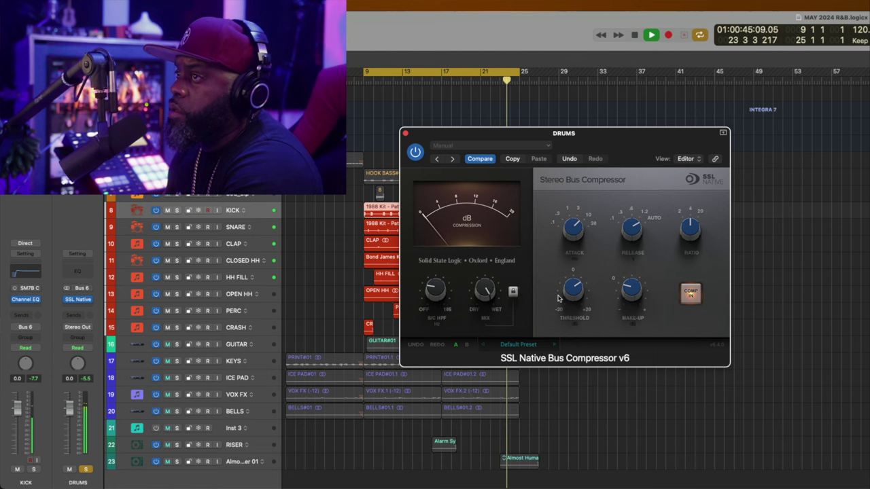
mouse_move(563, 290)
mouse_move(629, 273)
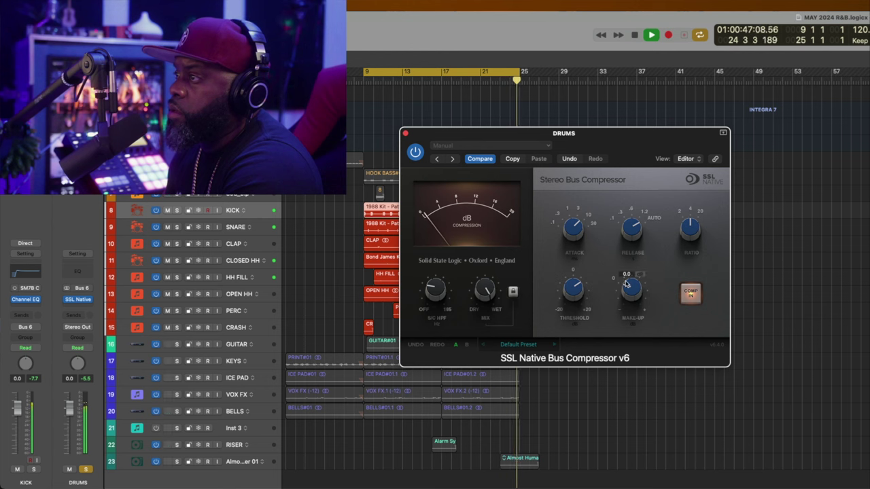
left_click_drag(628, 273, 634, 286)
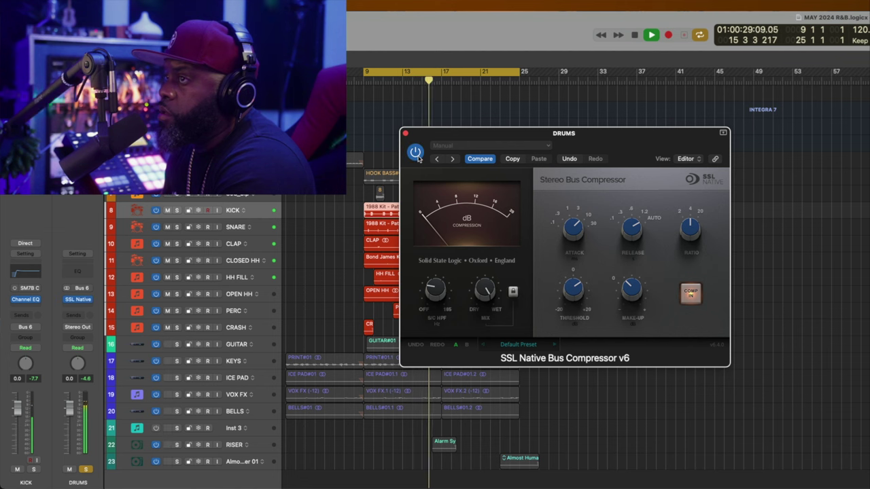
left_click(405, 133)
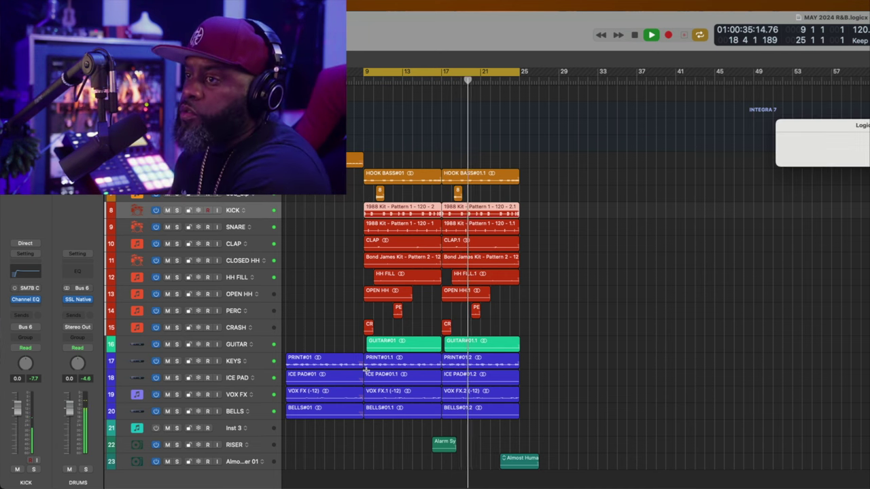
Step: Play the KEYS track briefly in solo, and turn its solo off again
key("space")
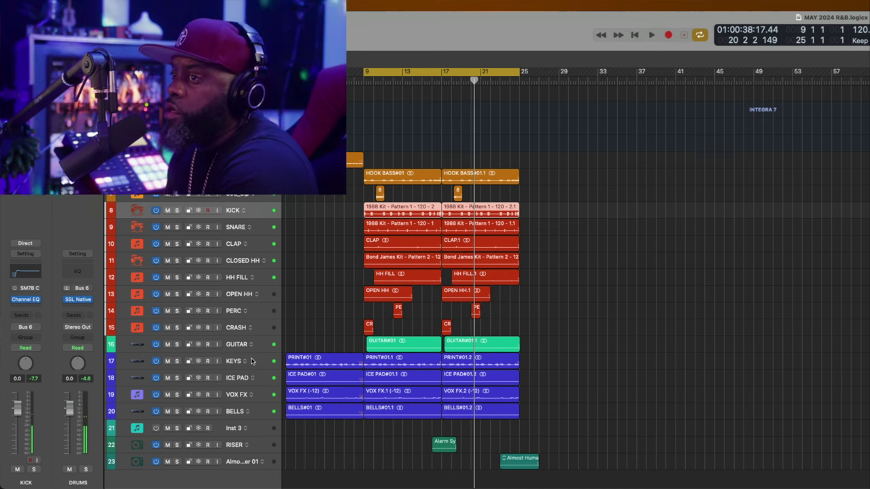
left_click(248, 361)
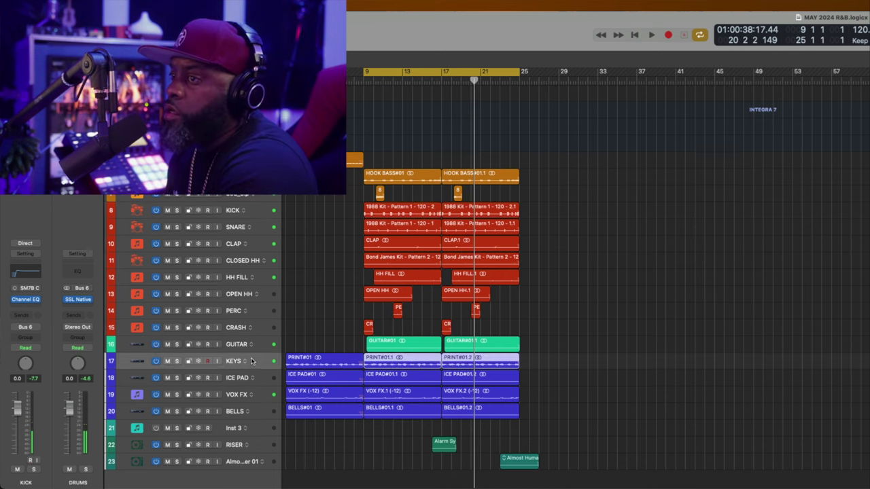
left_click(176, 362)
key("space")
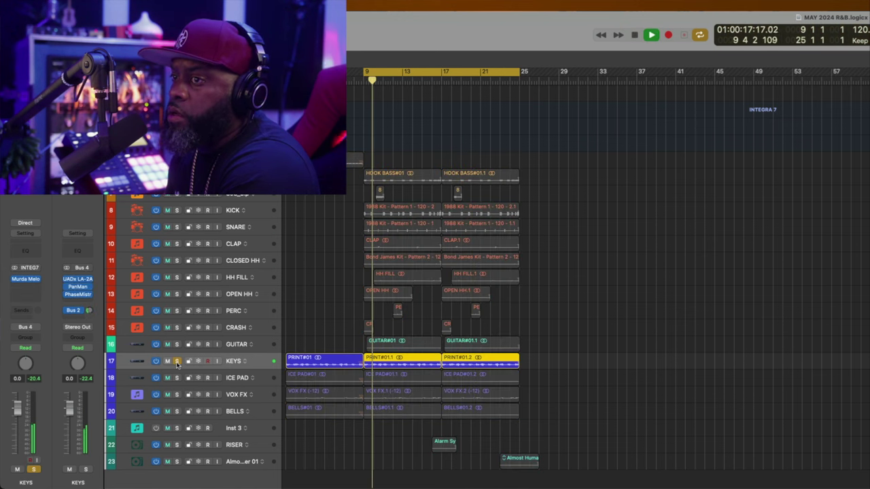
key("space")
left_click(176, 362)
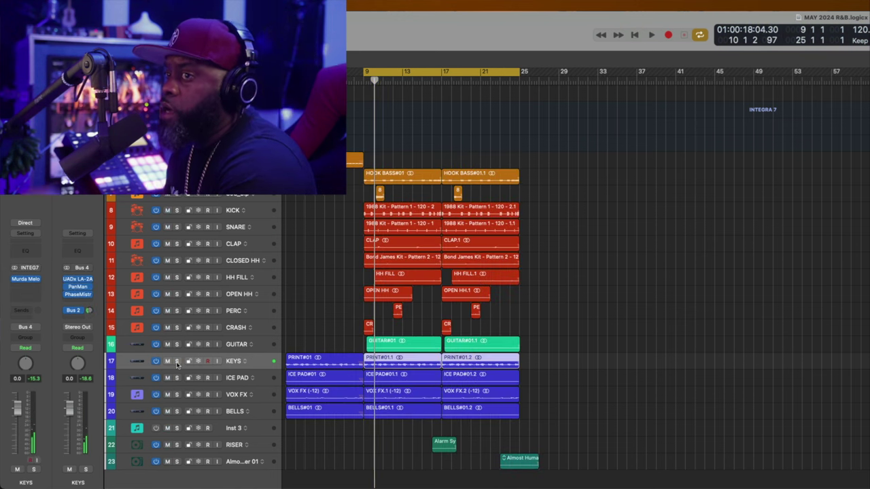
Step: Insert a stereo instance of Nicky Romero's Kickstart 2 on the KEYS track after the Murda Melodies effect
left_click(36, 289)
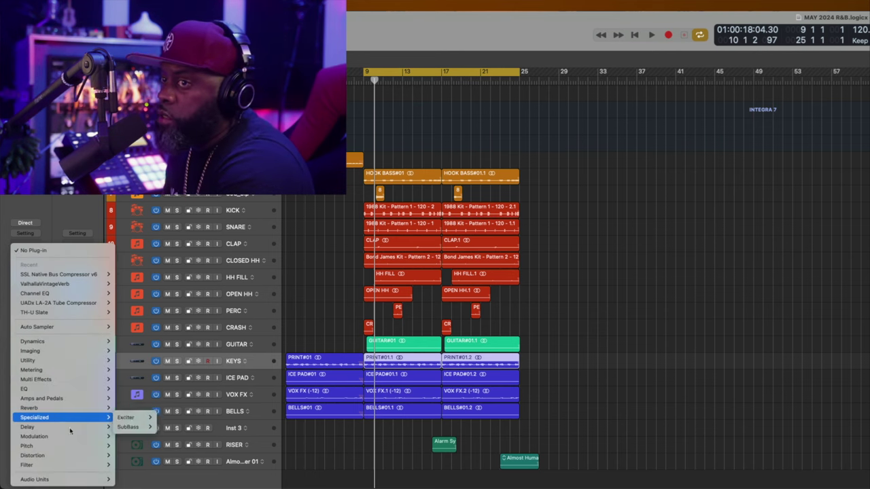
mouse_move(92, 479)
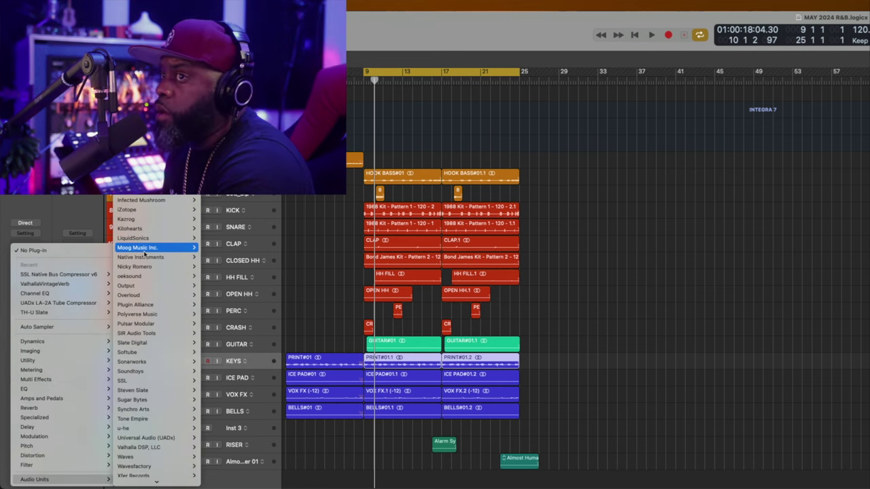
mouse_move(145, 217)
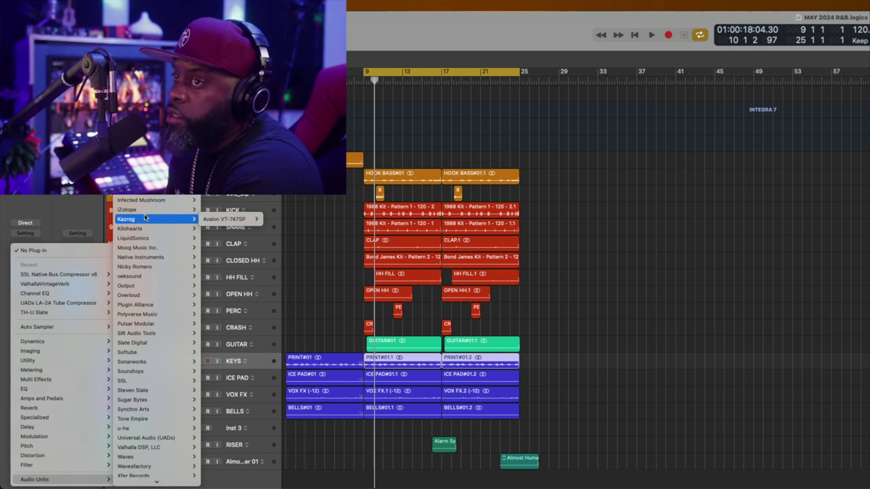
mouse_move(171, 266)
mouse_move(231, 265)
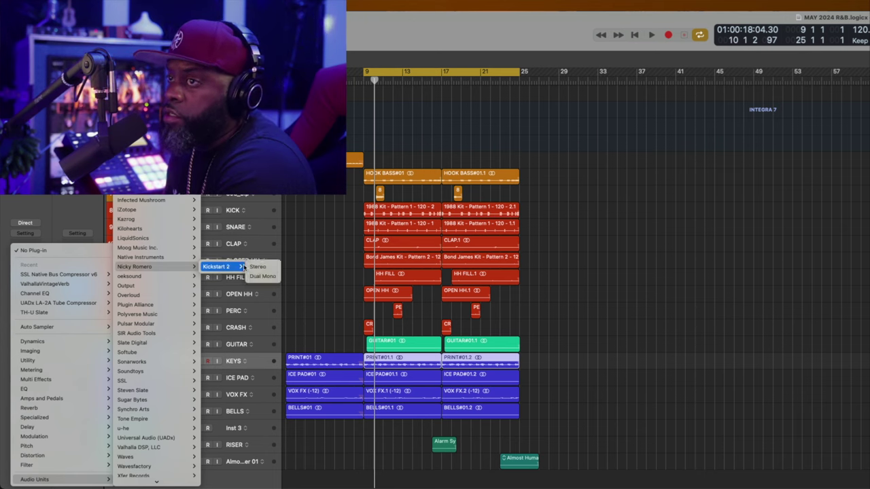
left_click(262, 267)
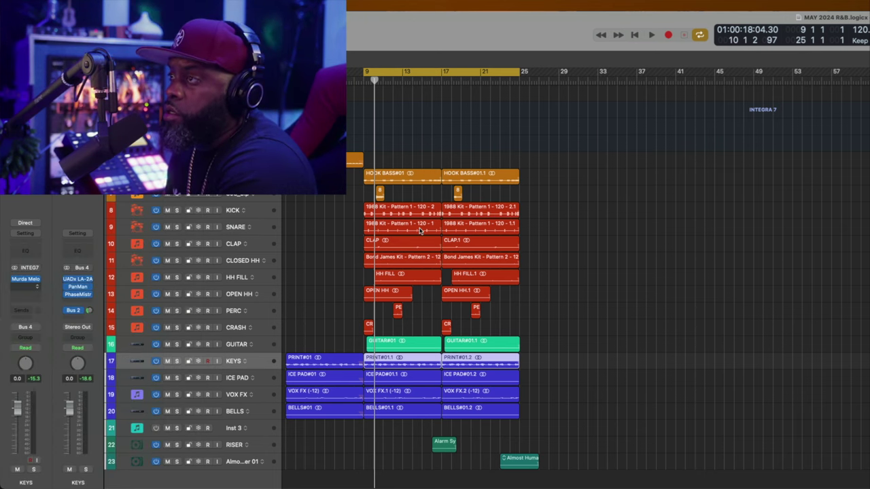
left_click_drag(630, 157, 578, 159)
Step: Compare the soloed KEYS track with Kickstart 2 on and bypassed, and listen again in the full mix
key("space")
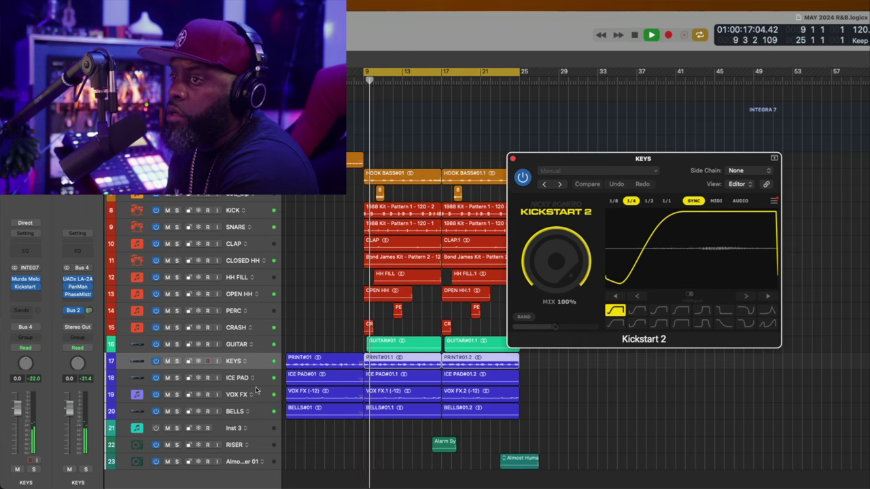
left_click(176, 360)
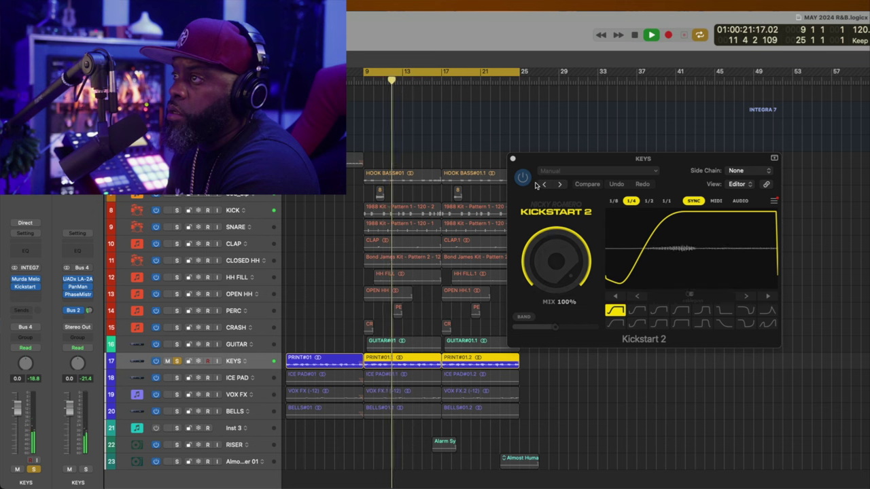
left_click(523, 177)
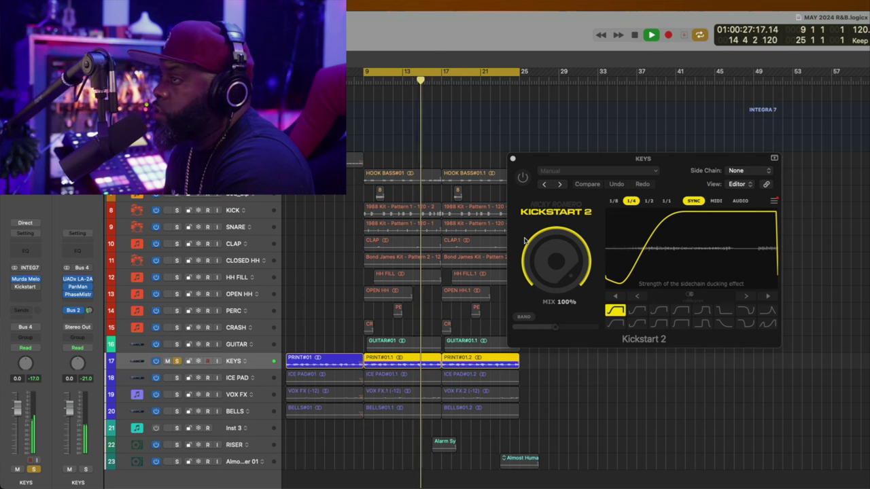
left_click(522, 176)
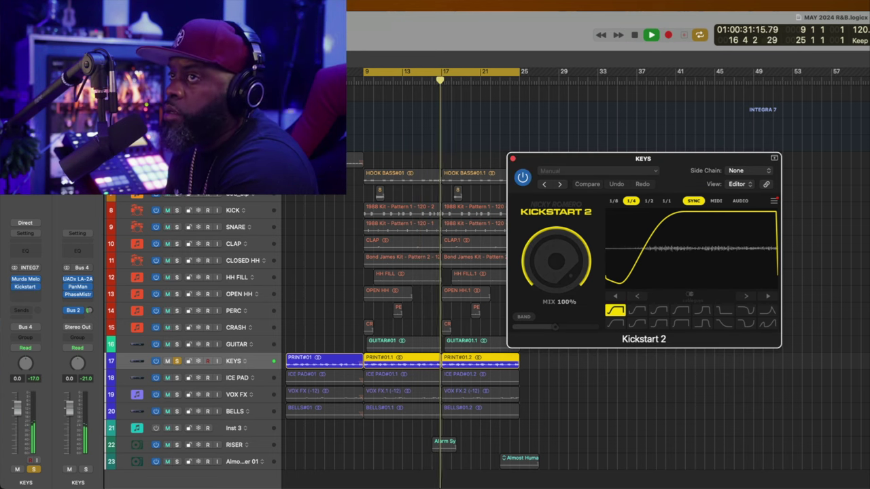
left_click(177, 361)
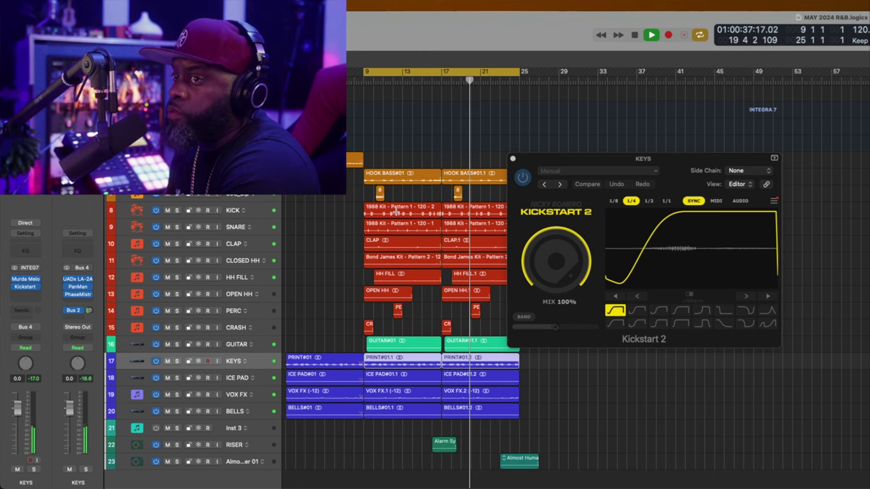
Step: Move Kickstart 2 from the KEYS track to the last insert on the Bus 4 channel, and listen with its window open
key("space")
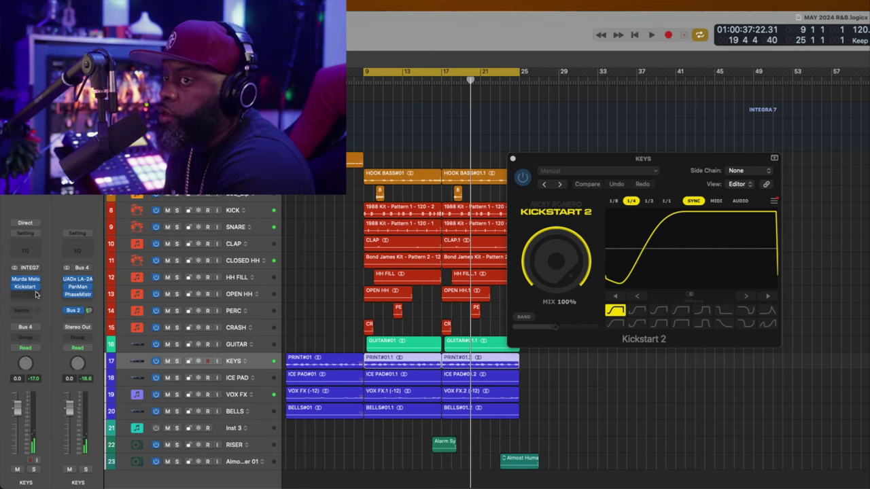
left_click_drag(27, 290, 80, 303)
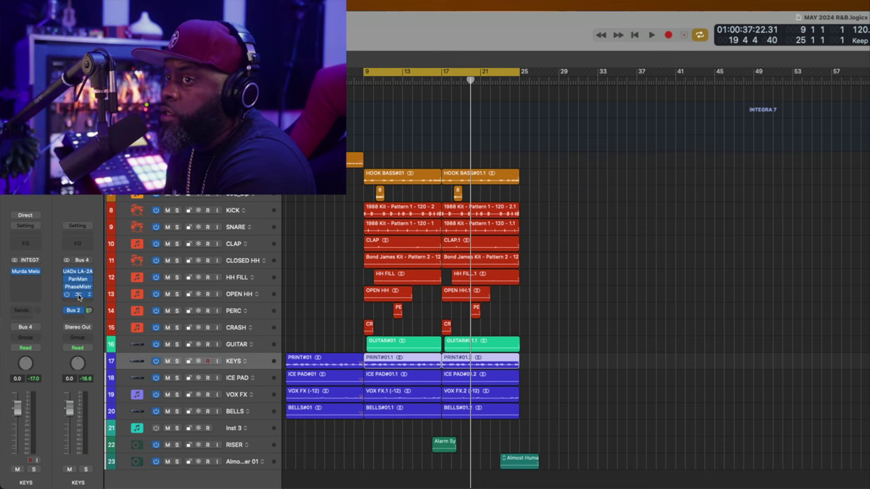
left_click(79, 294)
key("space")
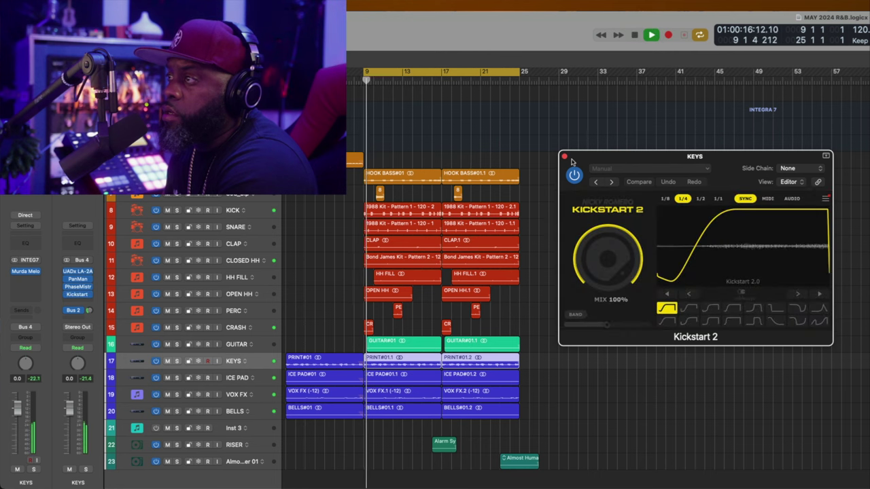
left_click_drag(684, 157, 652, 128)
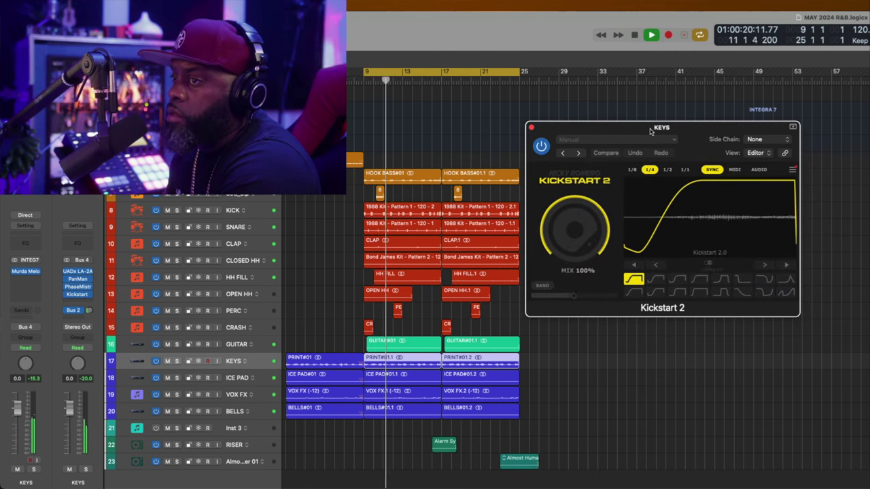
key("space")
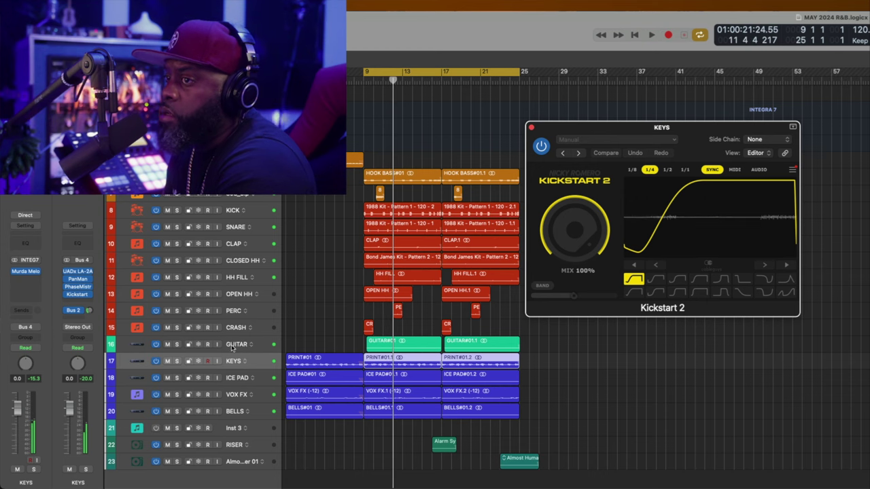
Step: Route the GUITAR track's output to Bus 4, and play the mix with the bus channel named INSTR
left_click(233, 345)
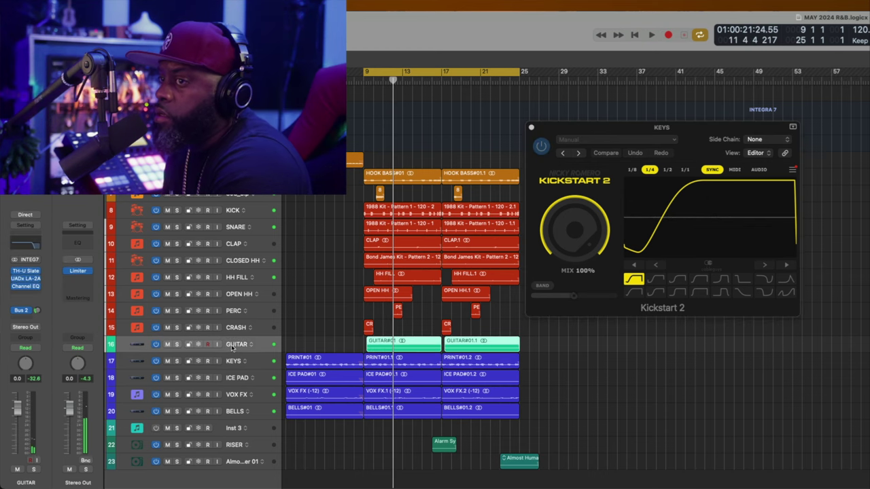
left_click(25, 327)
mouse_move(31, 366)
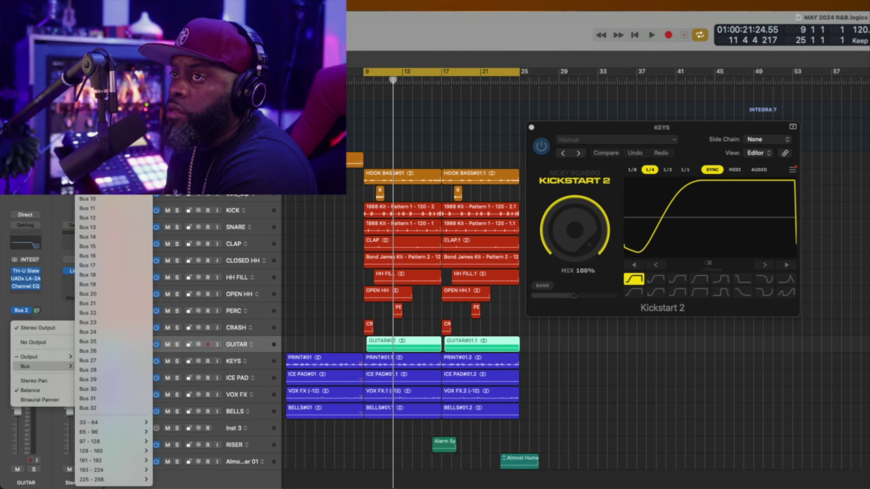
left_click(112, 160)
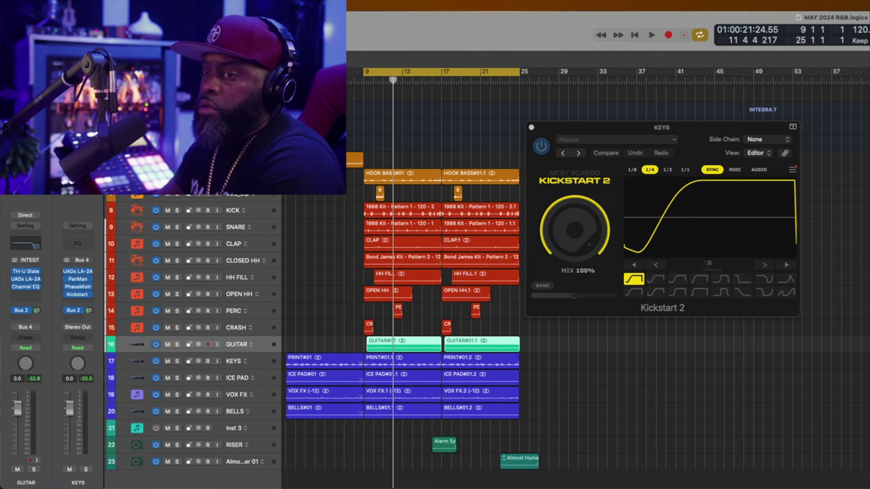
key("space")
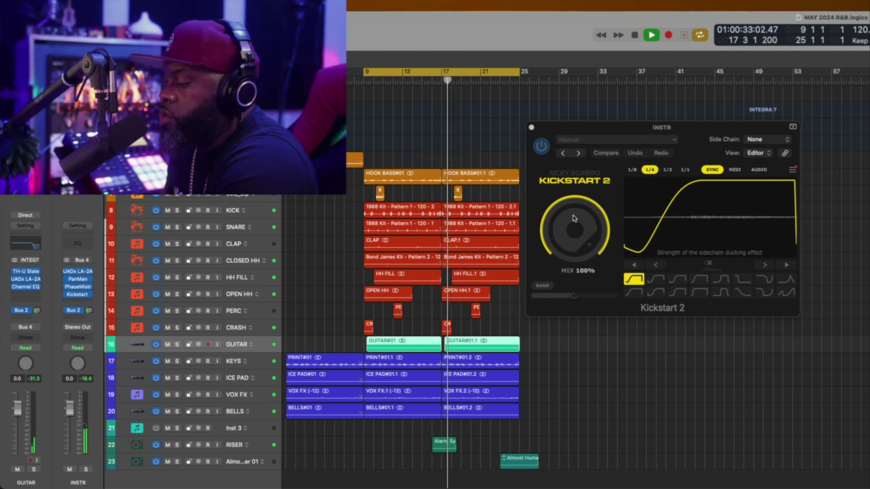
key("space")
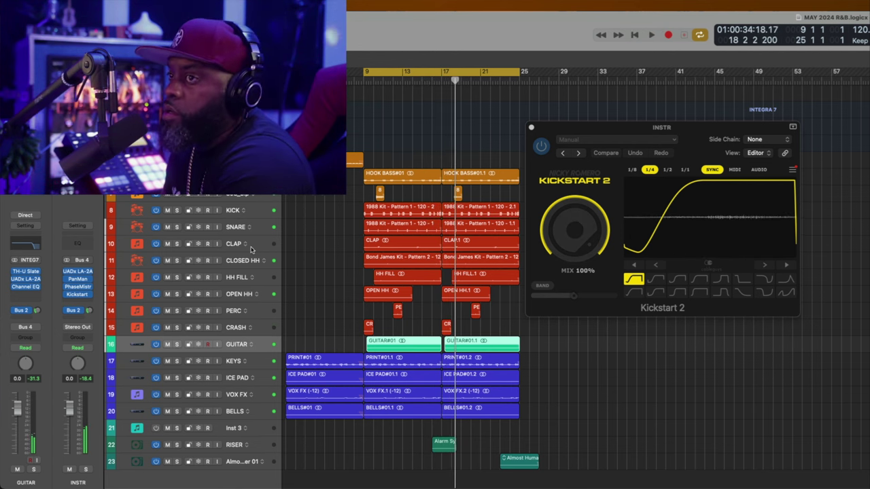
Step: Adjust the SNARE track's Bus 5 send level, and listen to the loop in the full mix
left_click(256, 227)
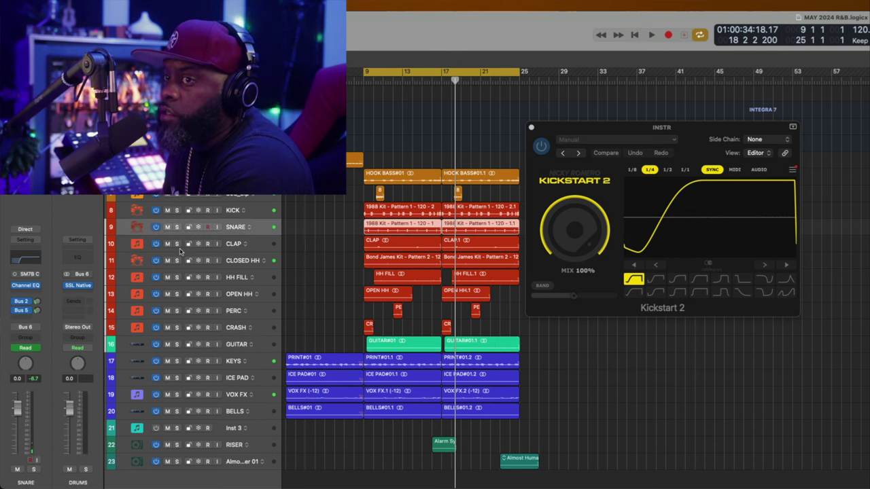
left_click(38, 311)
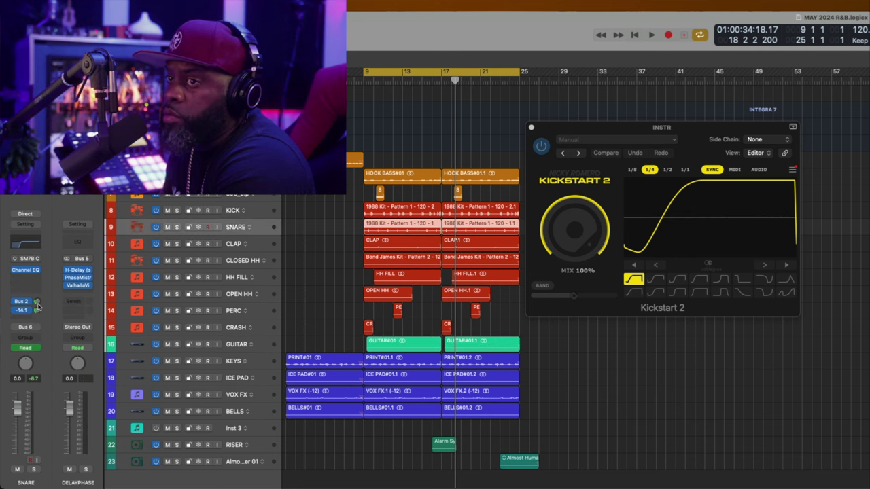
key("space")
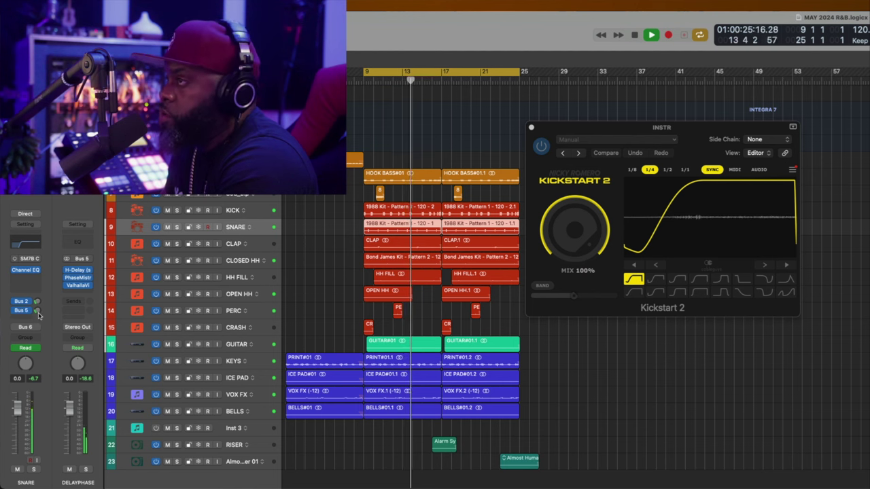
key("Return")
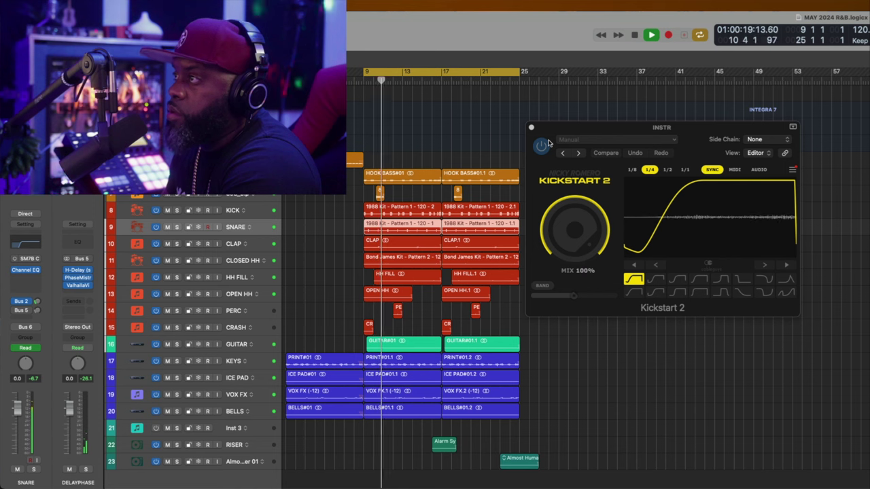
Step: Try the 1/8 rate in the INSTR bus's Kickstart 2, and briefly solo the DELAYPHASE bus
left_click(633, 170)
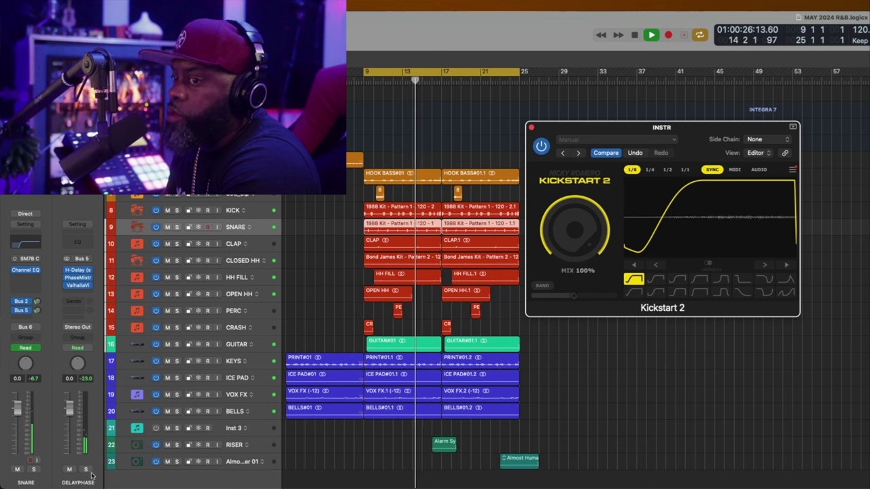
left_click(86, 470)
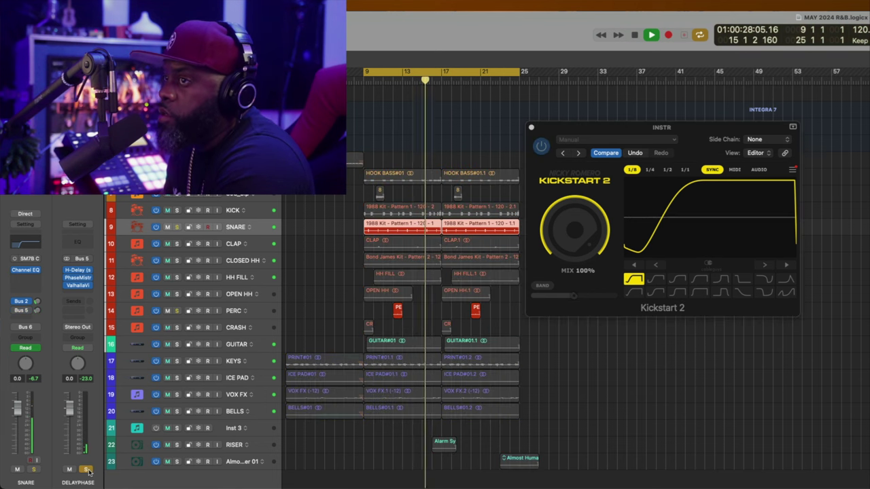
left_click(86, 470)
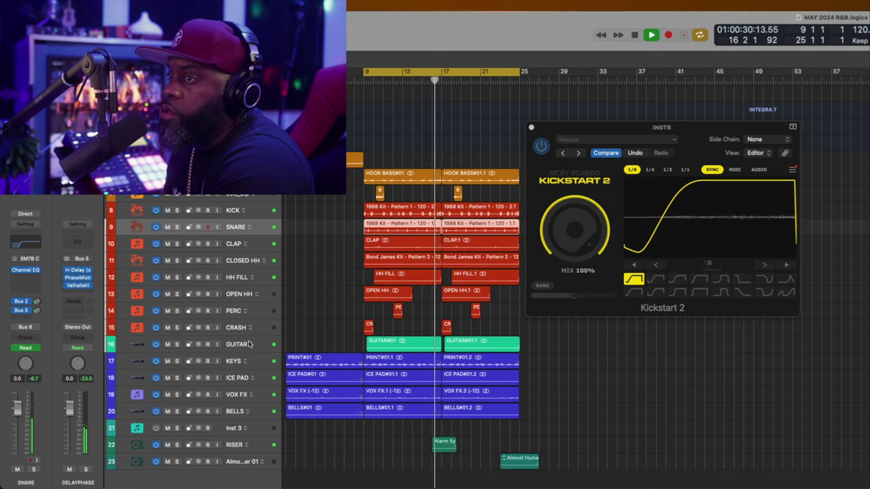
Step: Audition Kickstart 2 at 1/4 and 1/2 with the INSTR bus soloed, then unsolo the bus and settle on 1/4
left_click(248, 361)
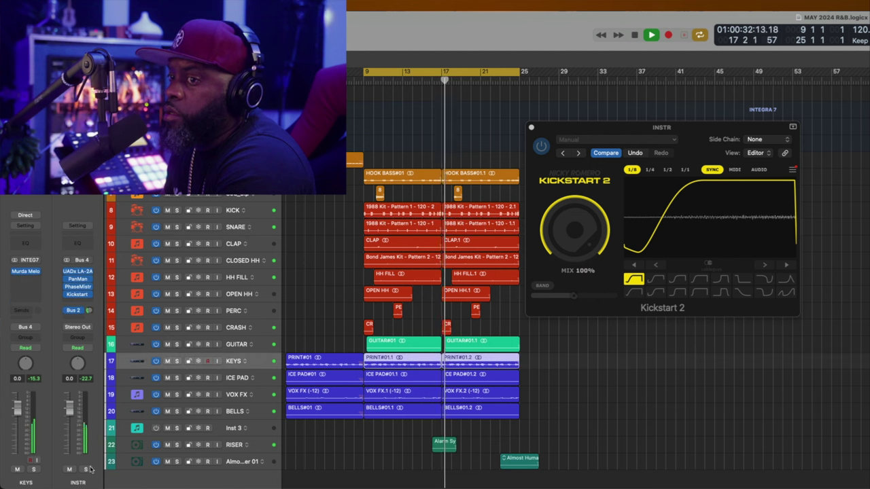
left_click(87, 469)
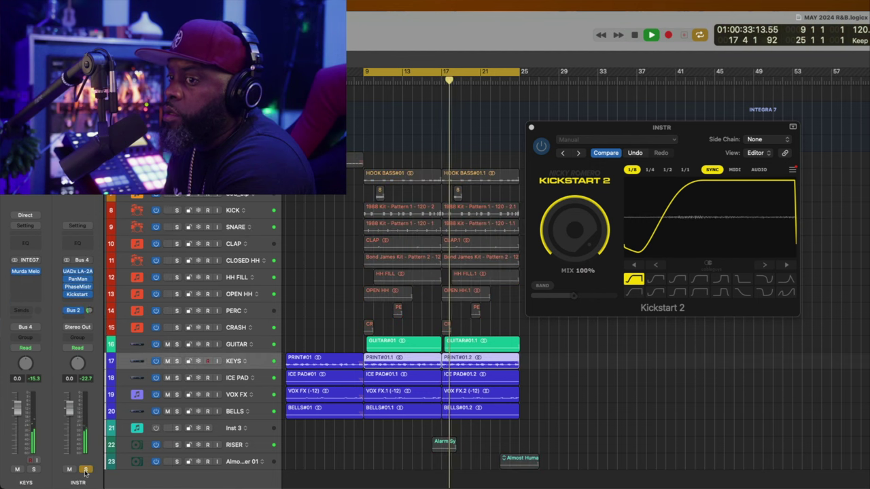
left_click(650, 170)
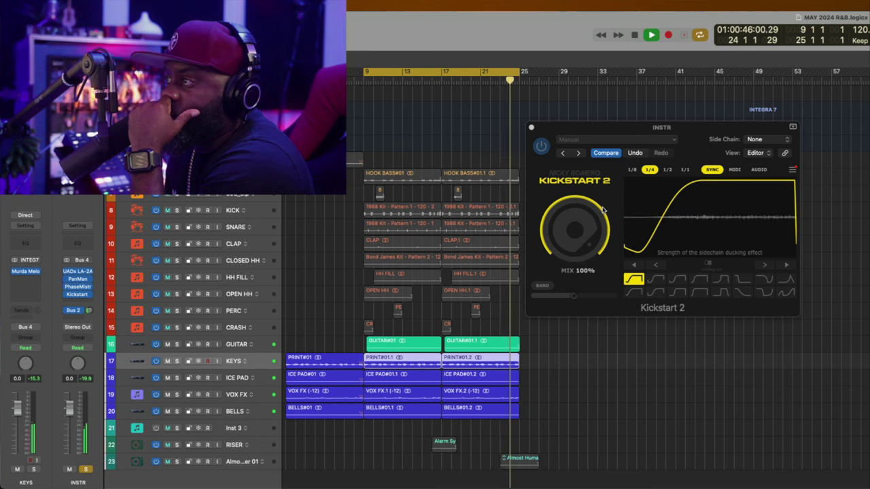
left_click(667, 170)
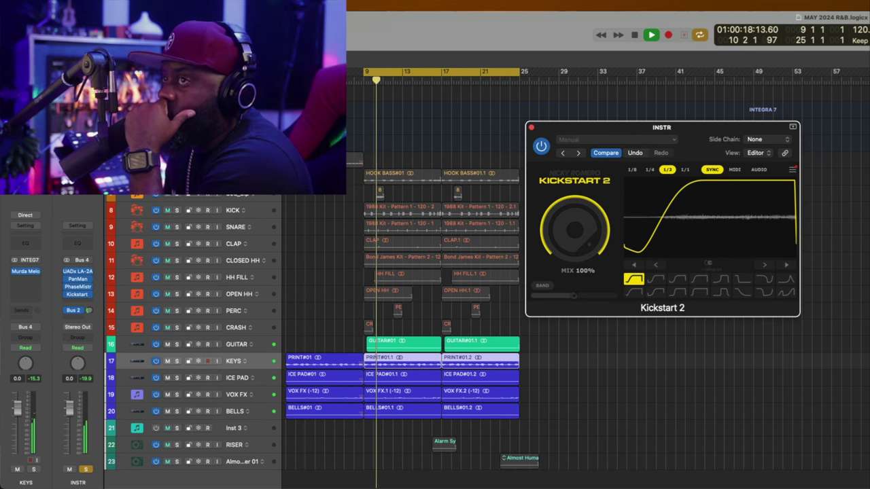
left_click(85, 469)
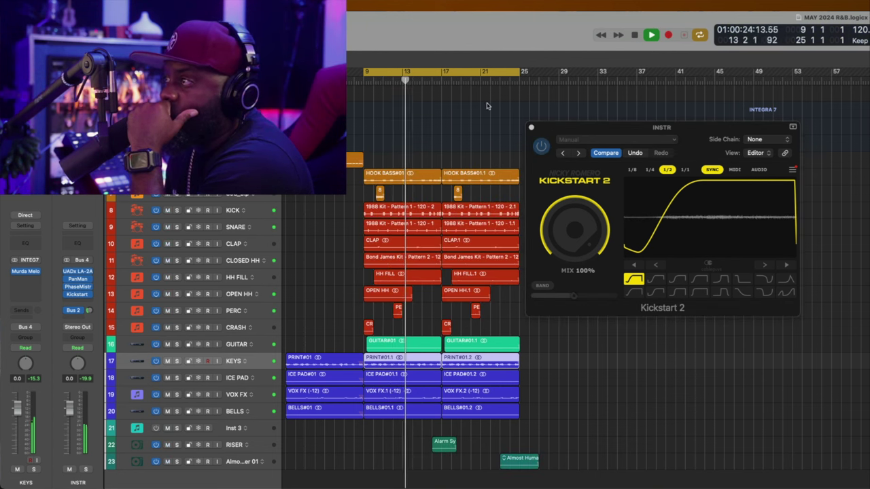
left_click(651, 170)
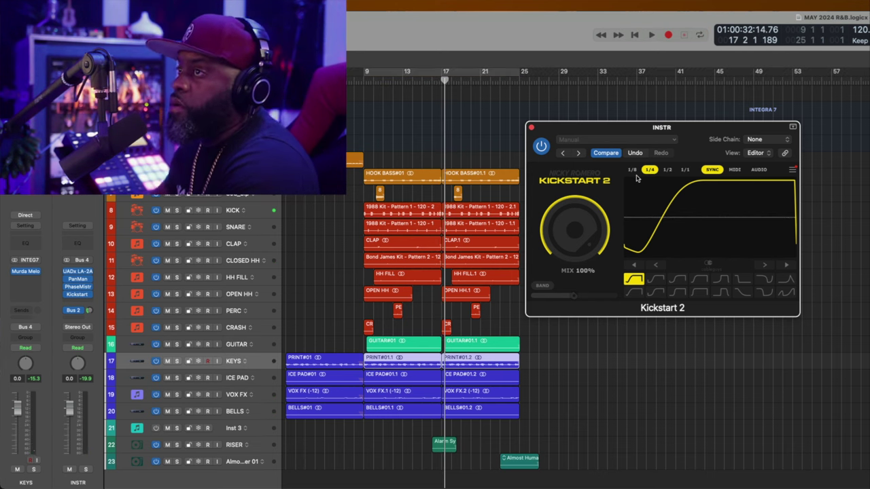
Step: Play the song from its beginning, and close the Kickstart 2 window
left_click(531, 32)
key("Return")
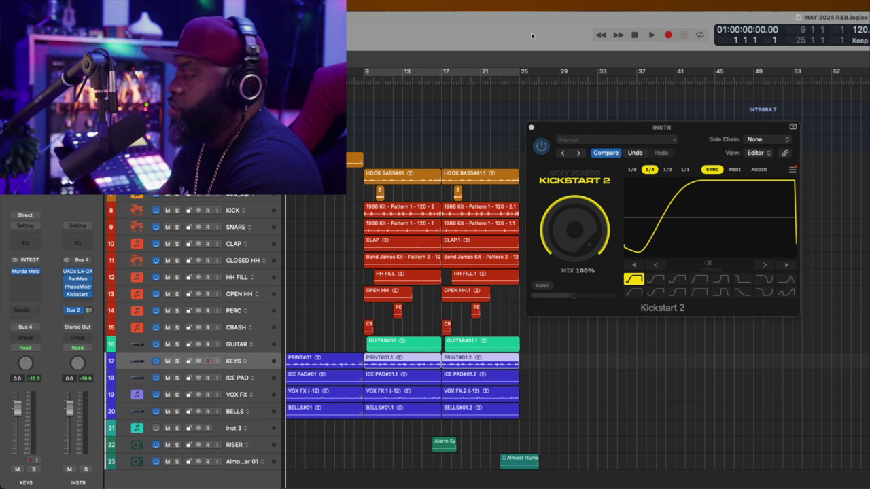
key("space")
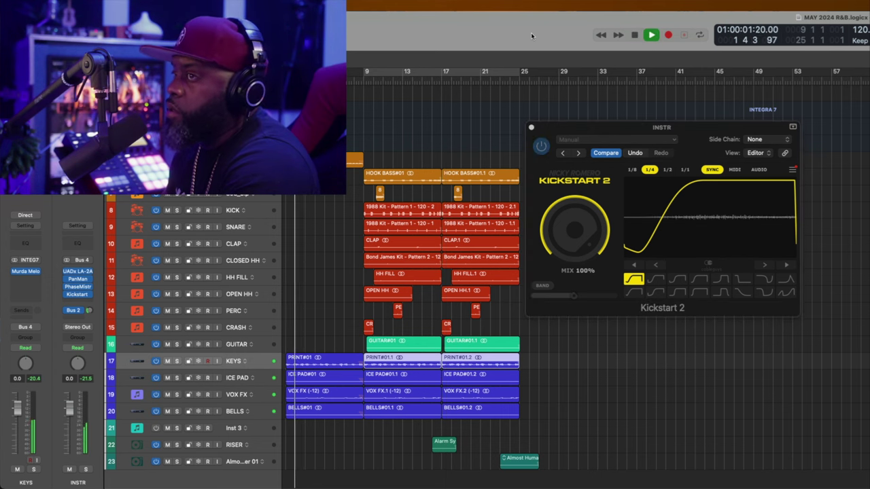
left_click(531, 128)
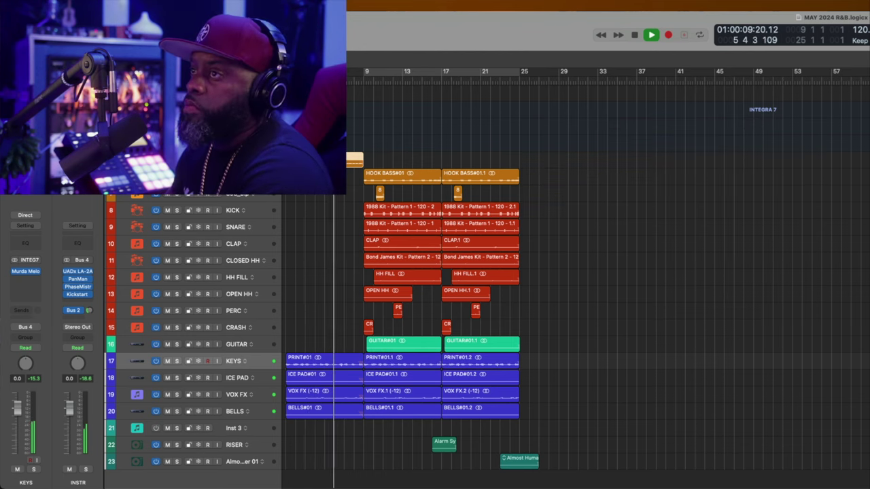
Step: Copy the CHORUS BASS#01 region to bar 25, and repeat the KEYS track's last region right after itself
left_click_drag(322, 158, 555, 157)
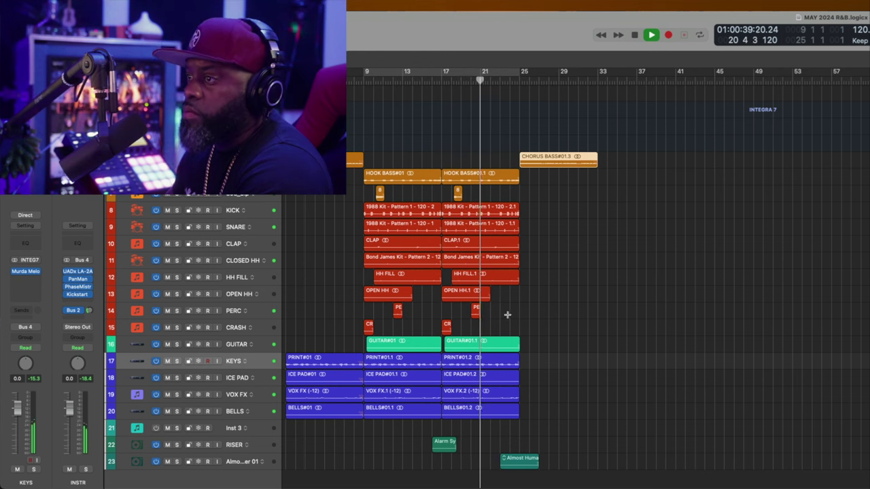
left_click(478, 359)
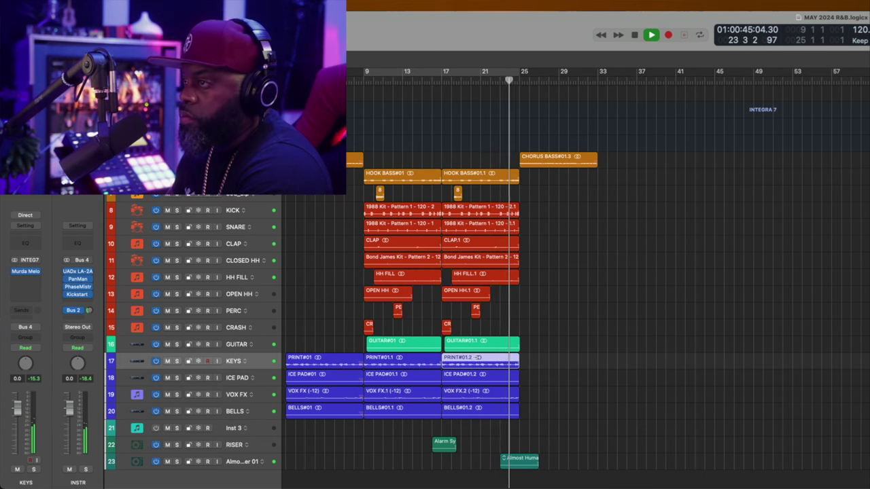
key("super+r")
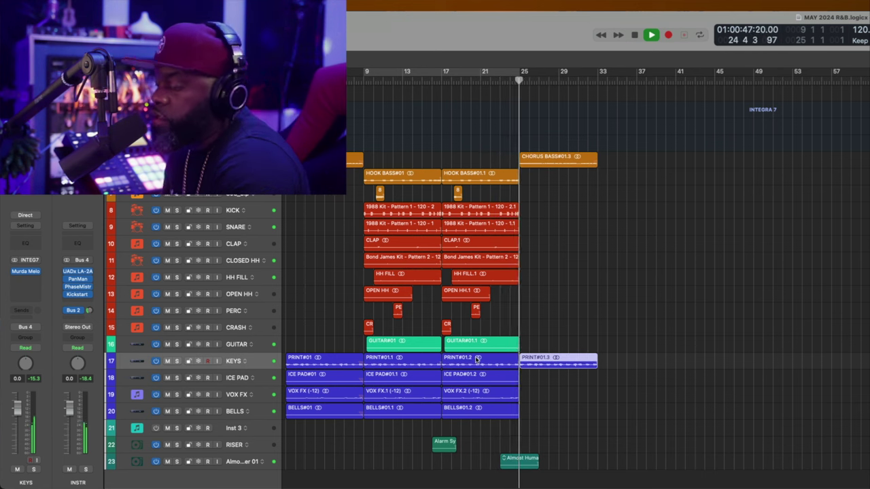